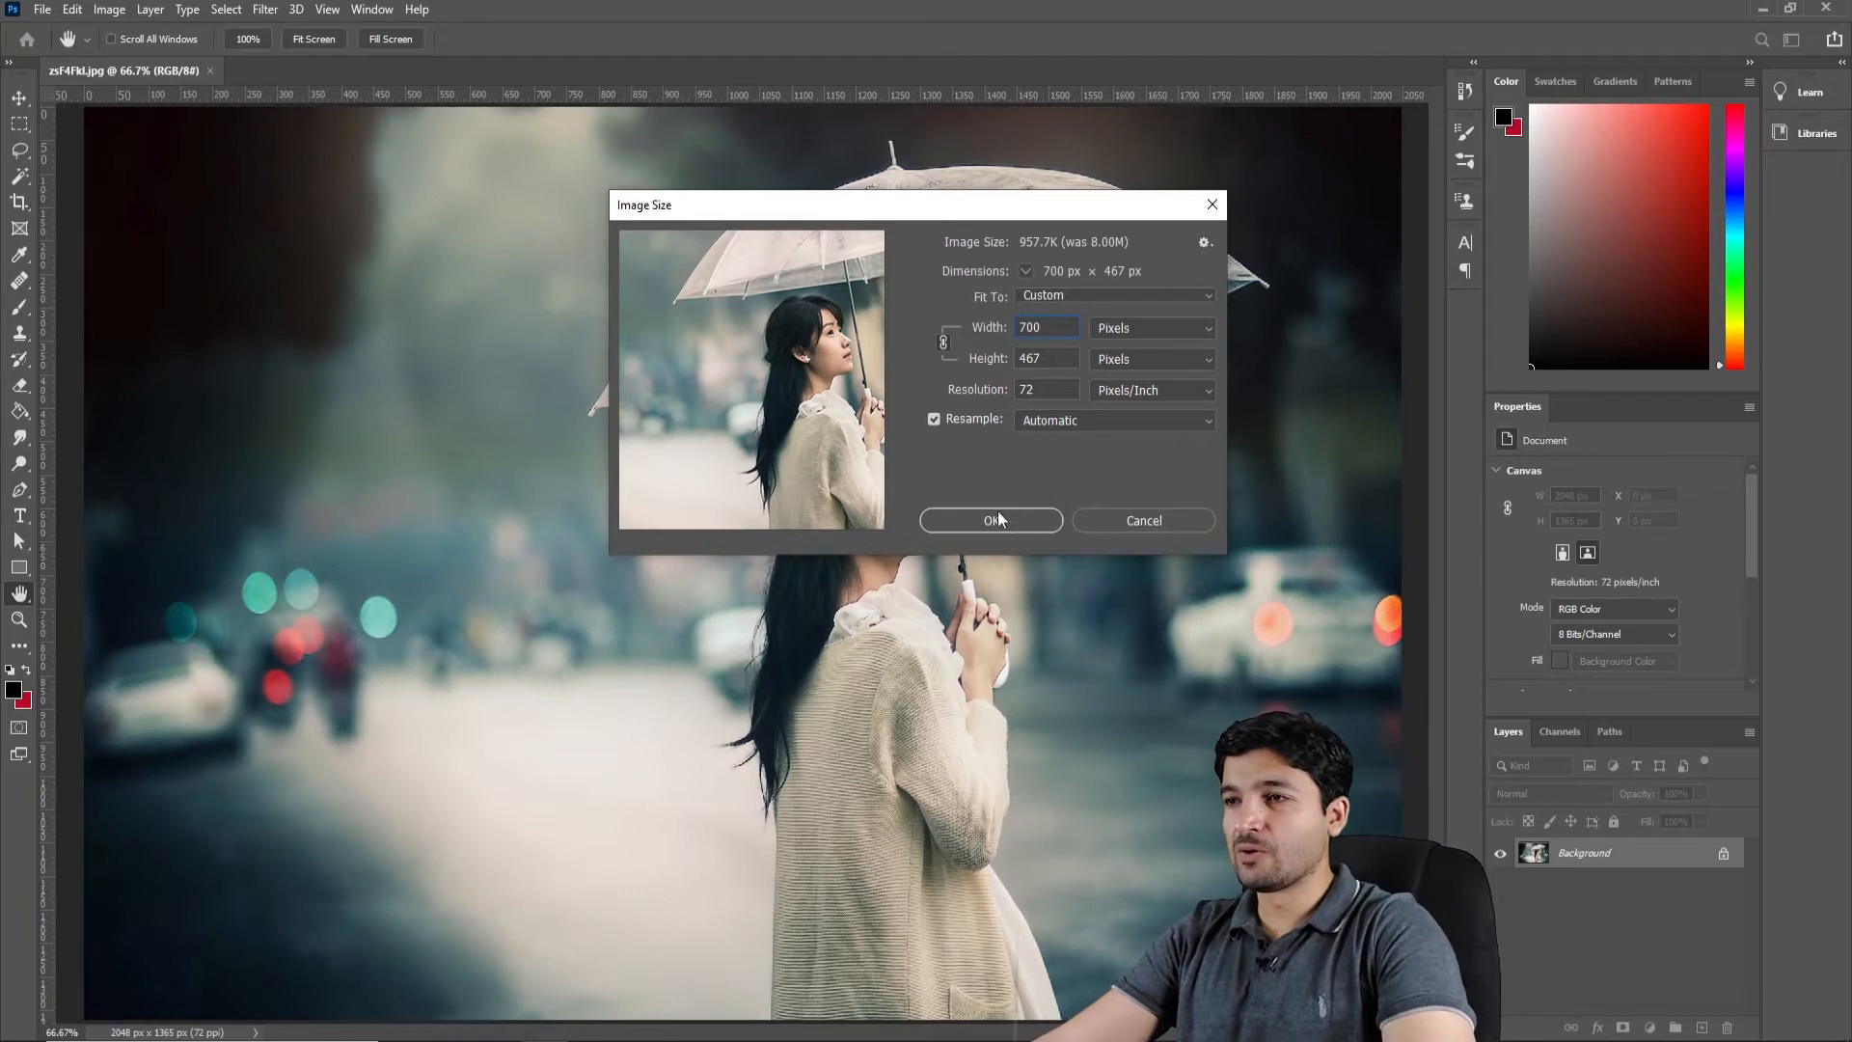
# Resize the photo to 700 × 467 pixels at 72 pixels/inch with automatic resampling.
pyautogui.click(994, 525)
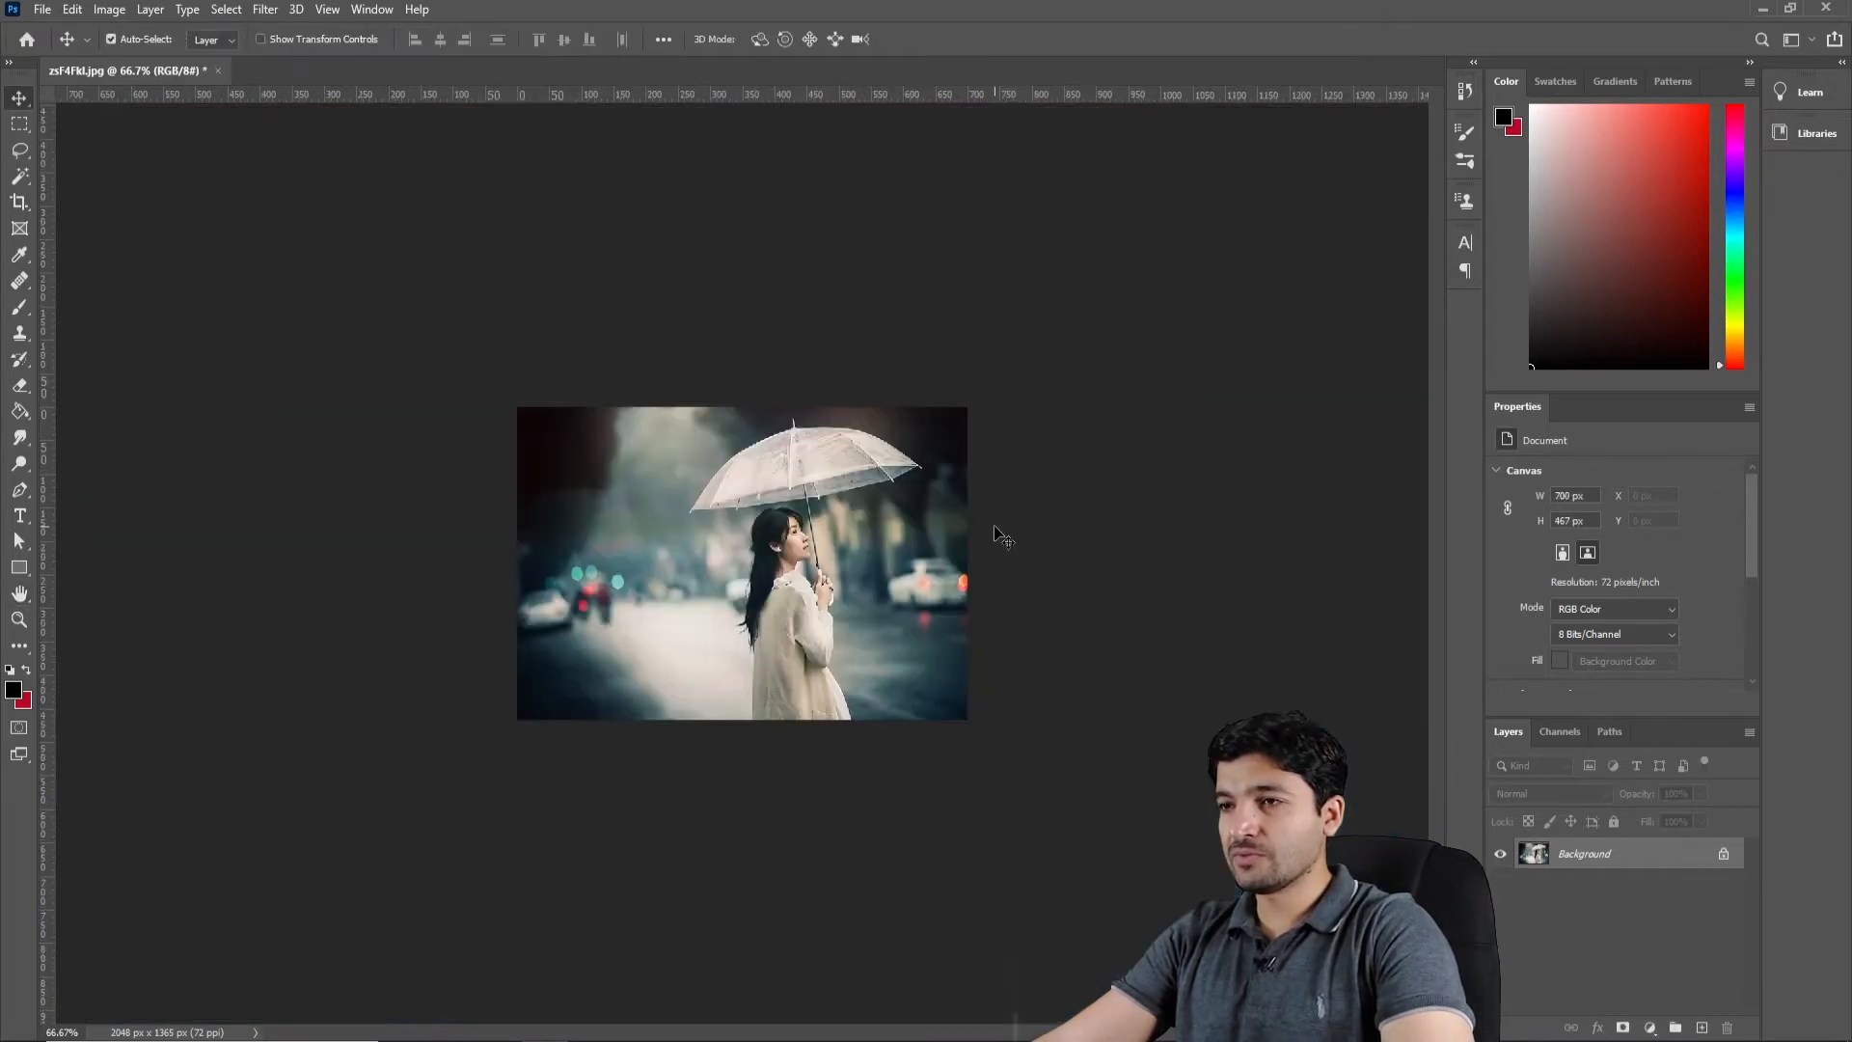
pyautogui.scroll(9, 791, 581)
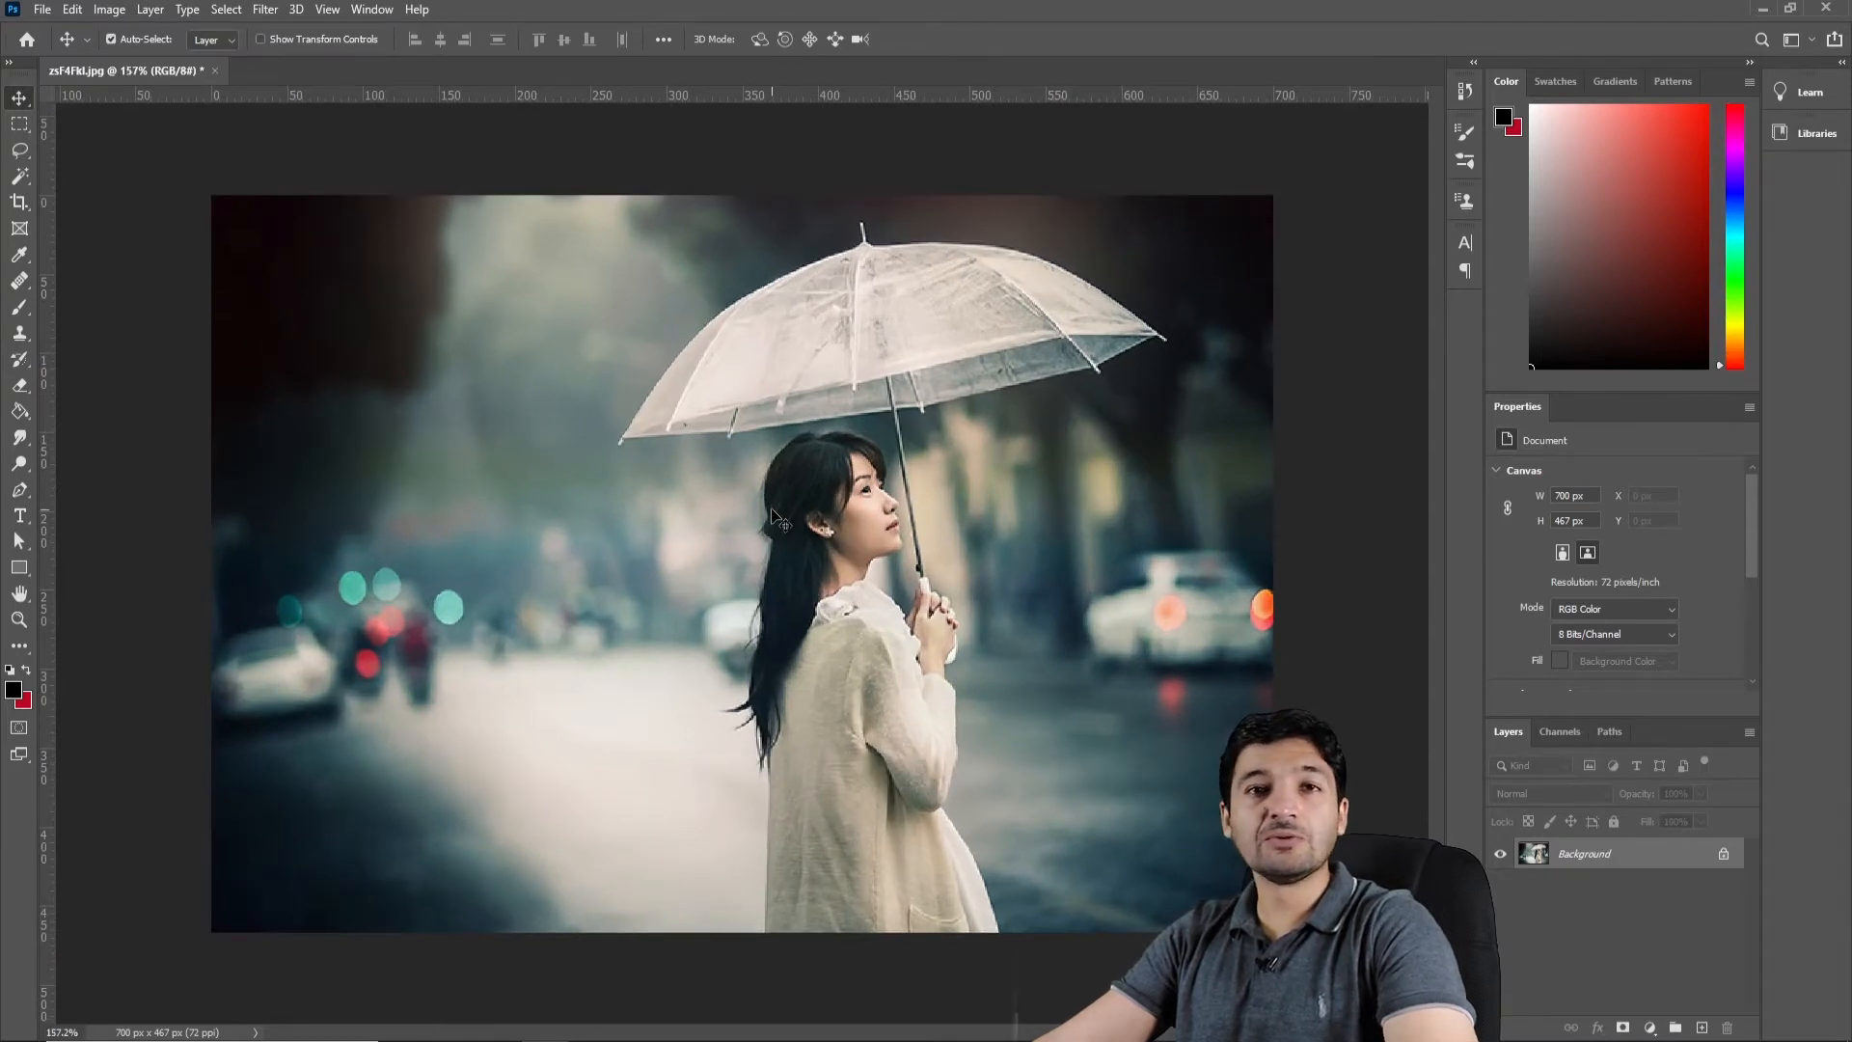
# Add a new layer above the background and fill it with black (000000) using the Paint Bucket.
pyautogui.click(1703, 1029)
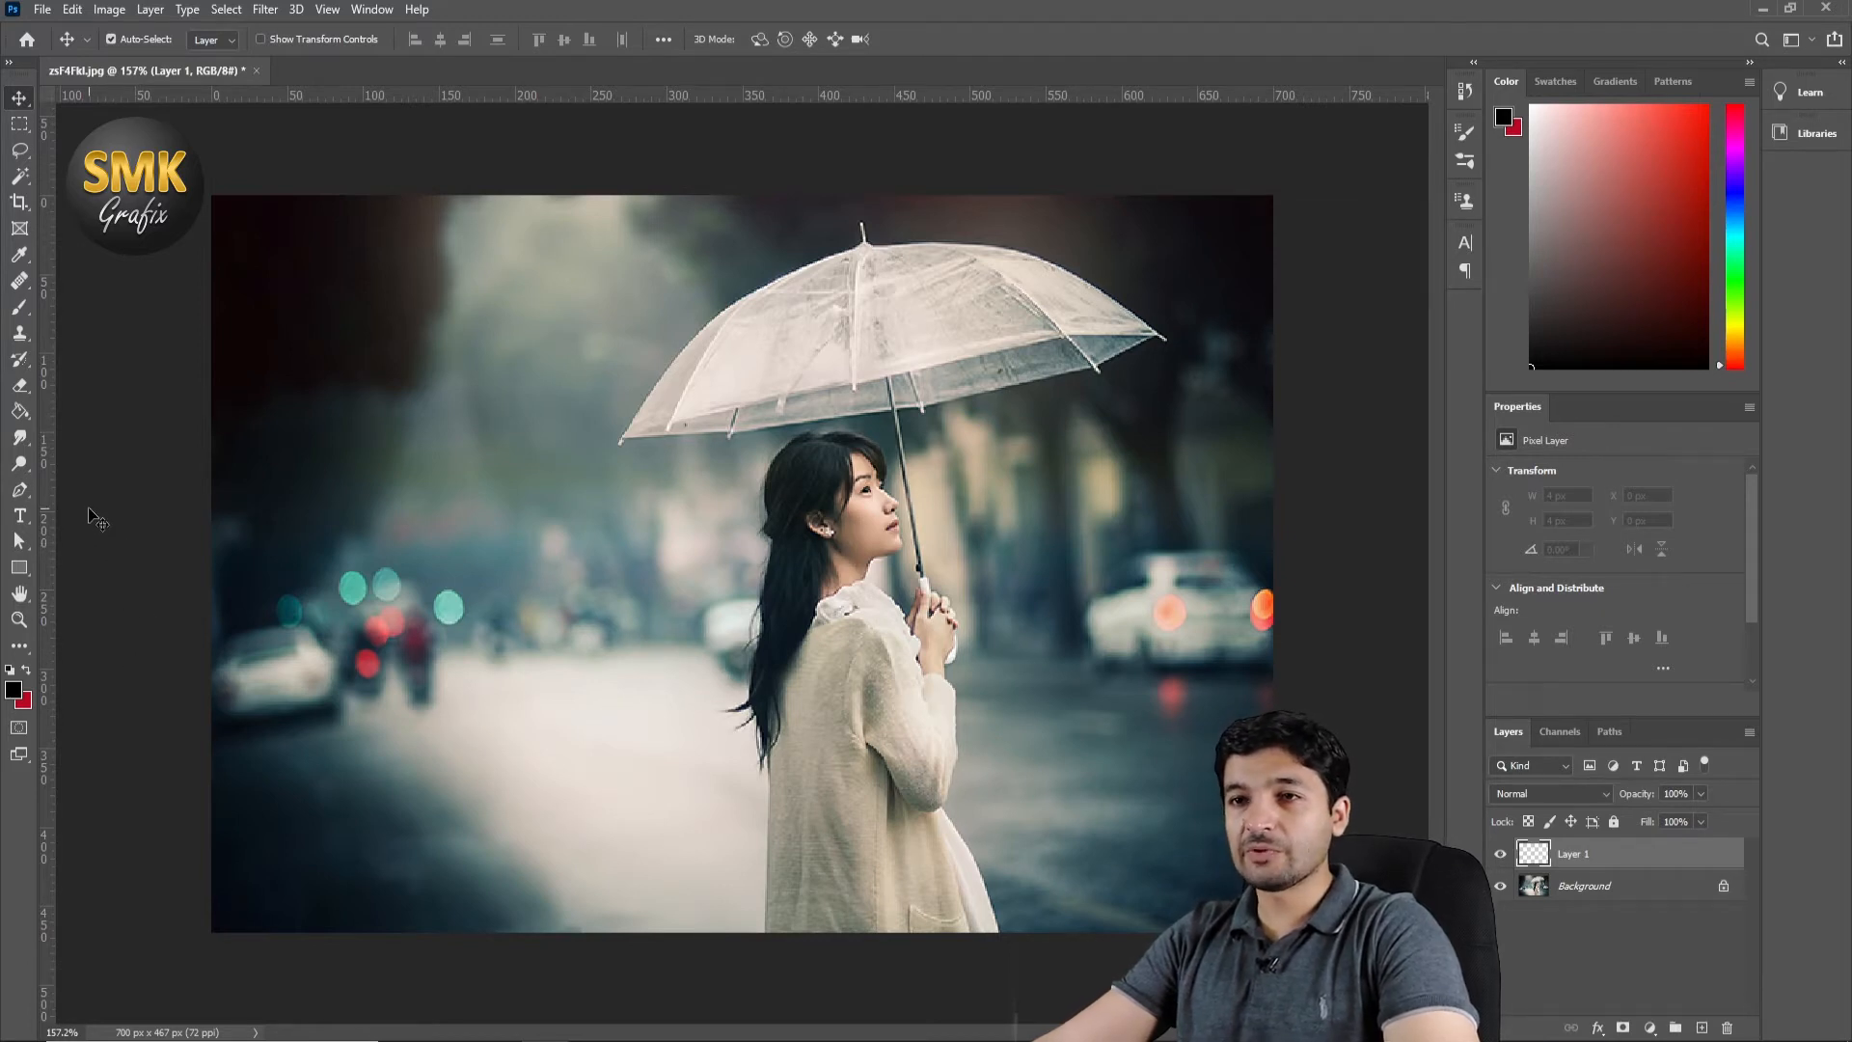
pyautogui.click(26, 414)
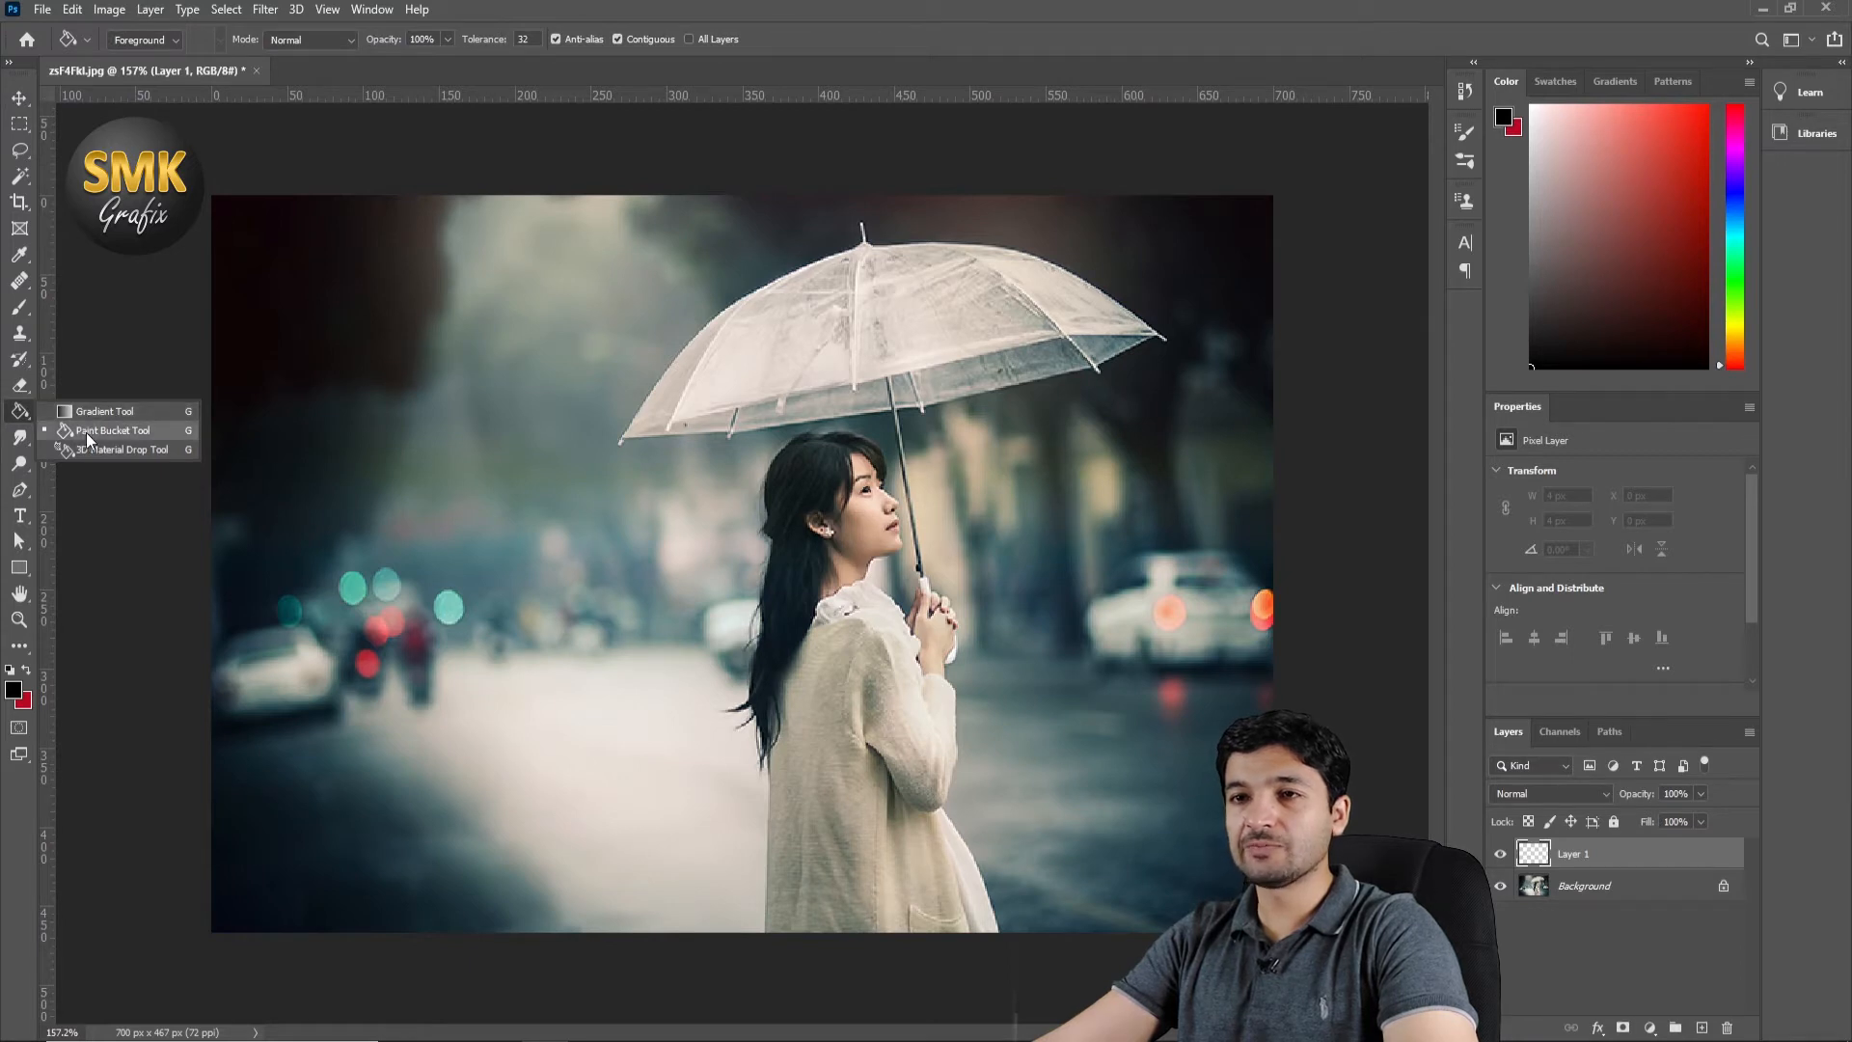
pyautogui.click(79, 432)
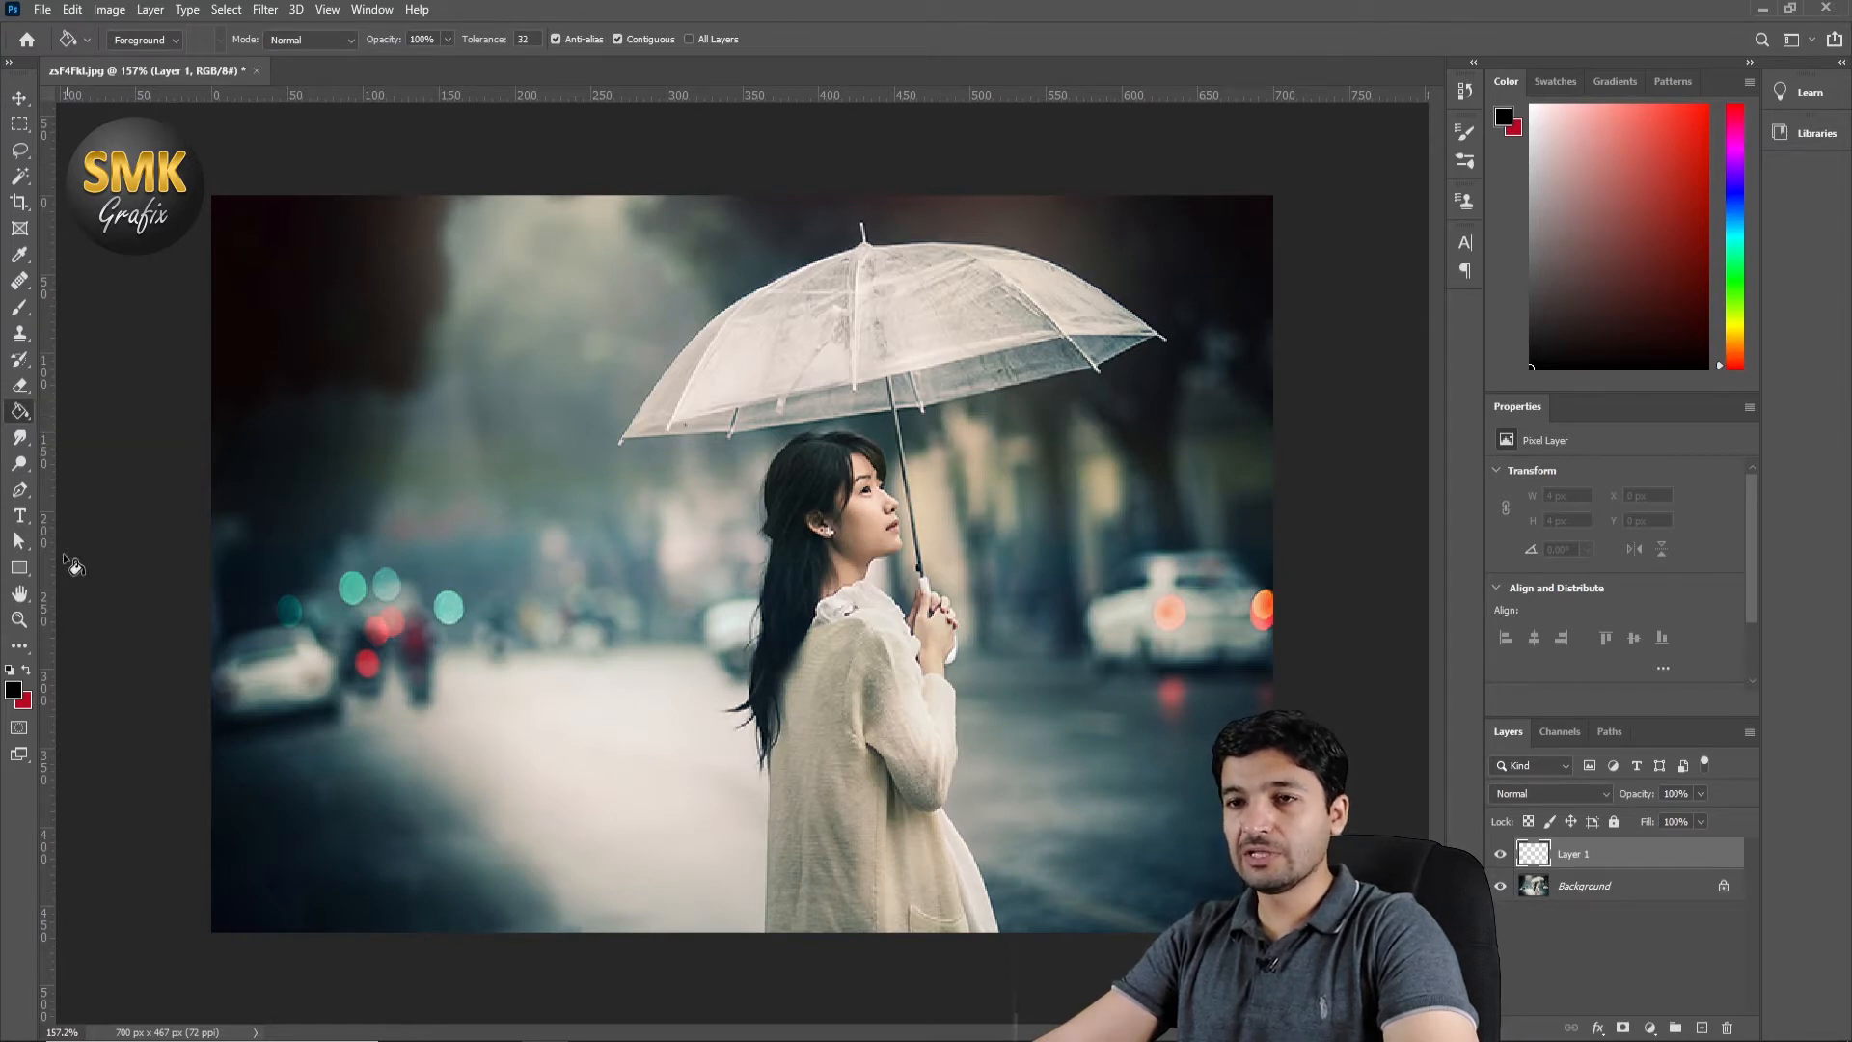
pyautogui.click(15, 688)
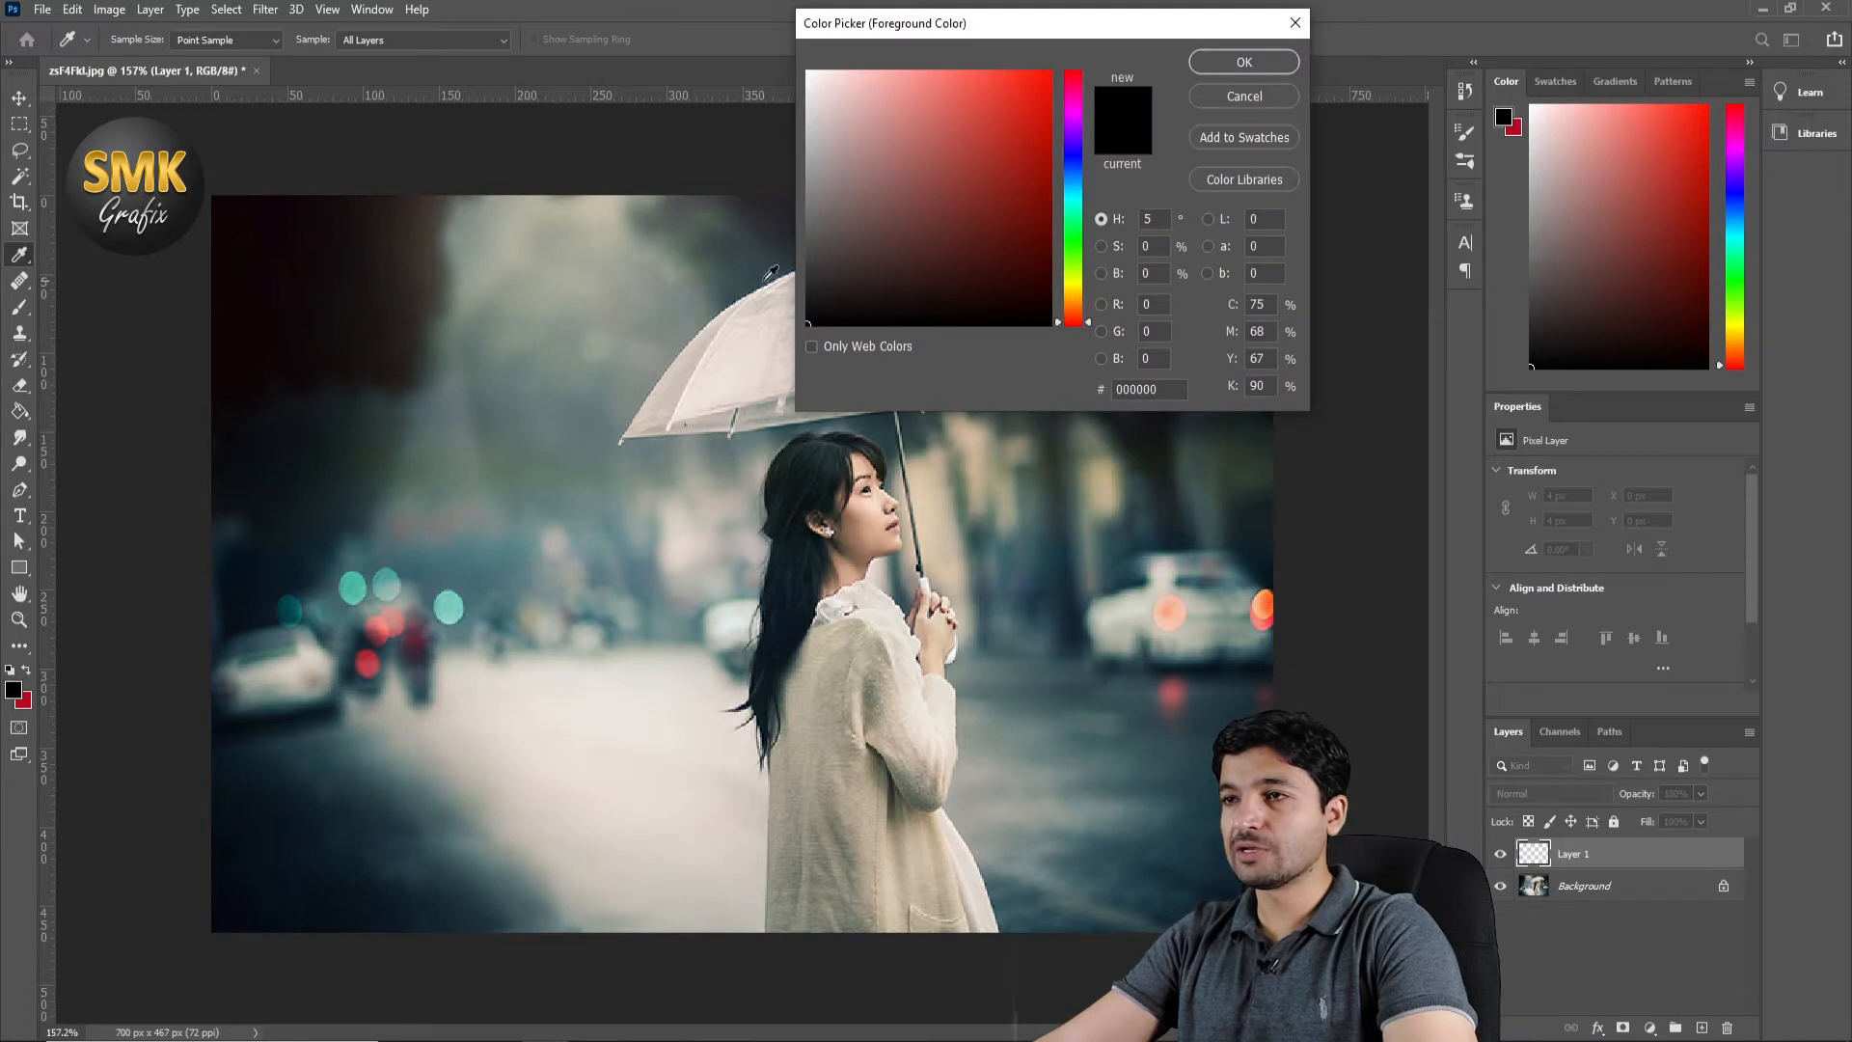
pyautogui.click(1245, 61)
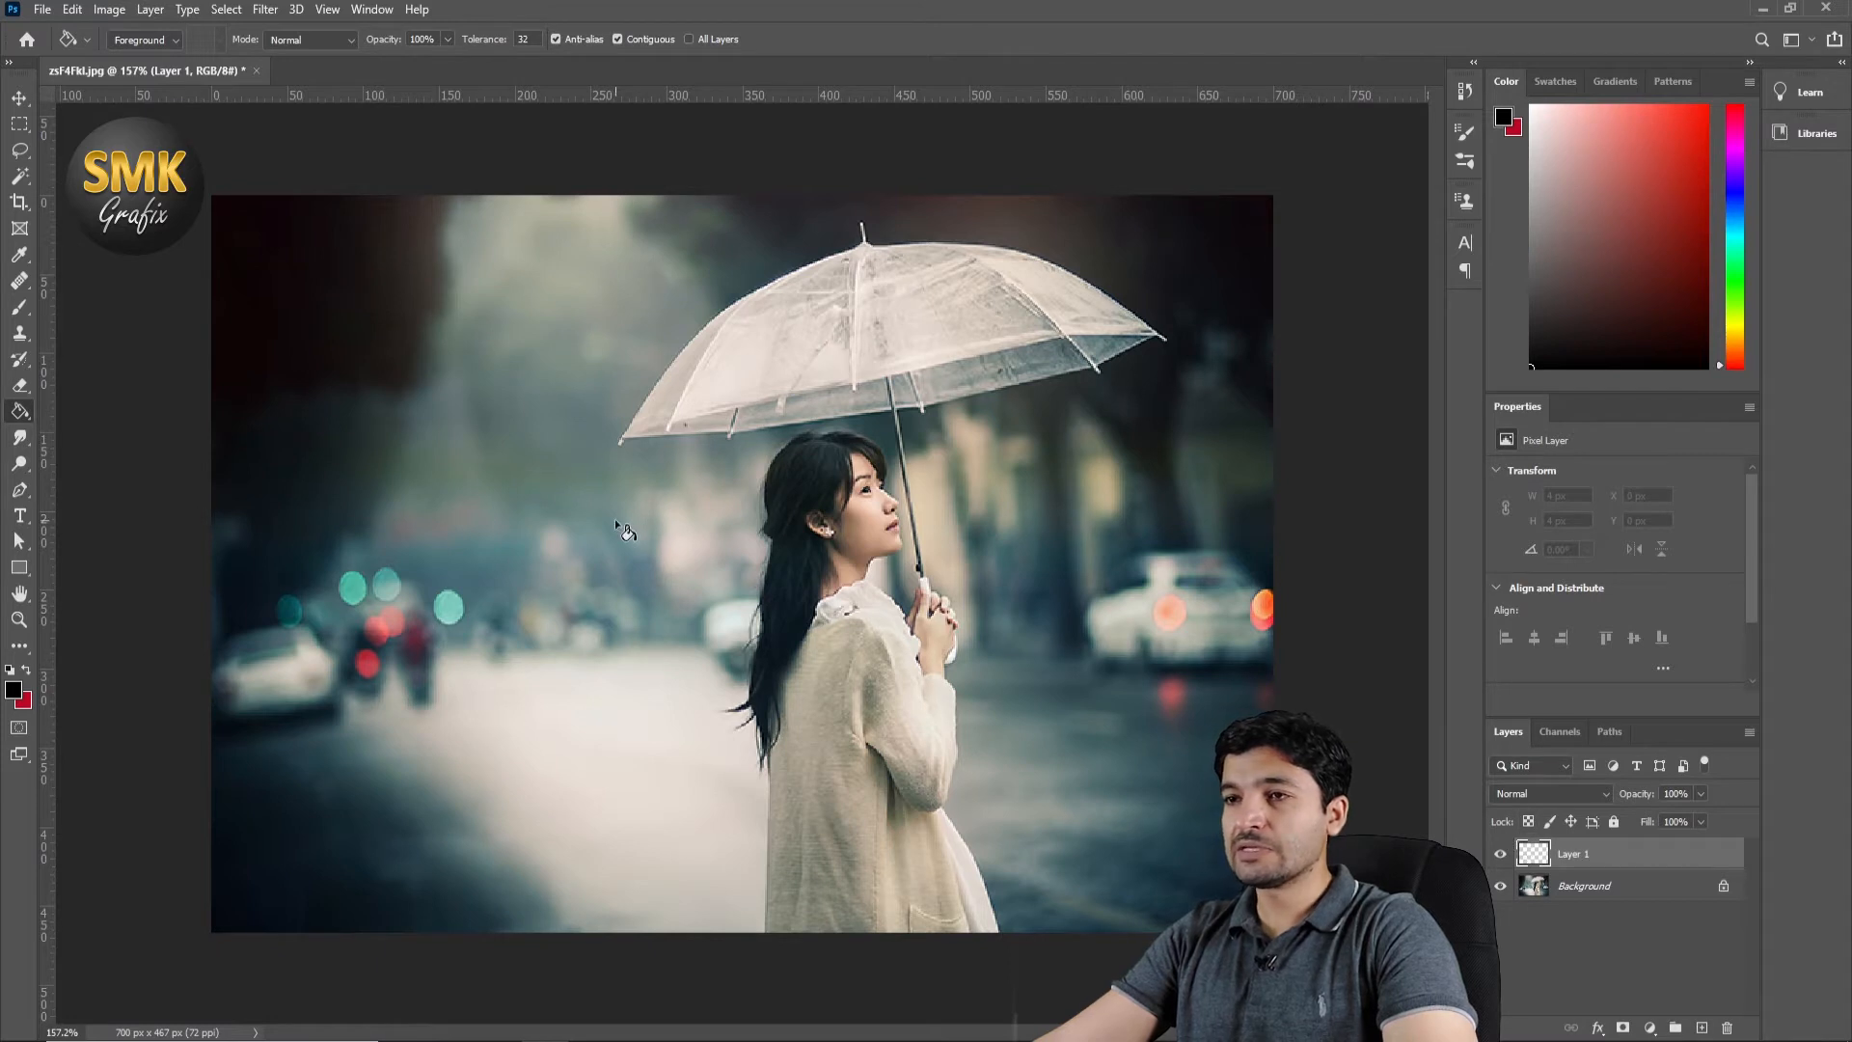
pyautogui.click(587, 500)
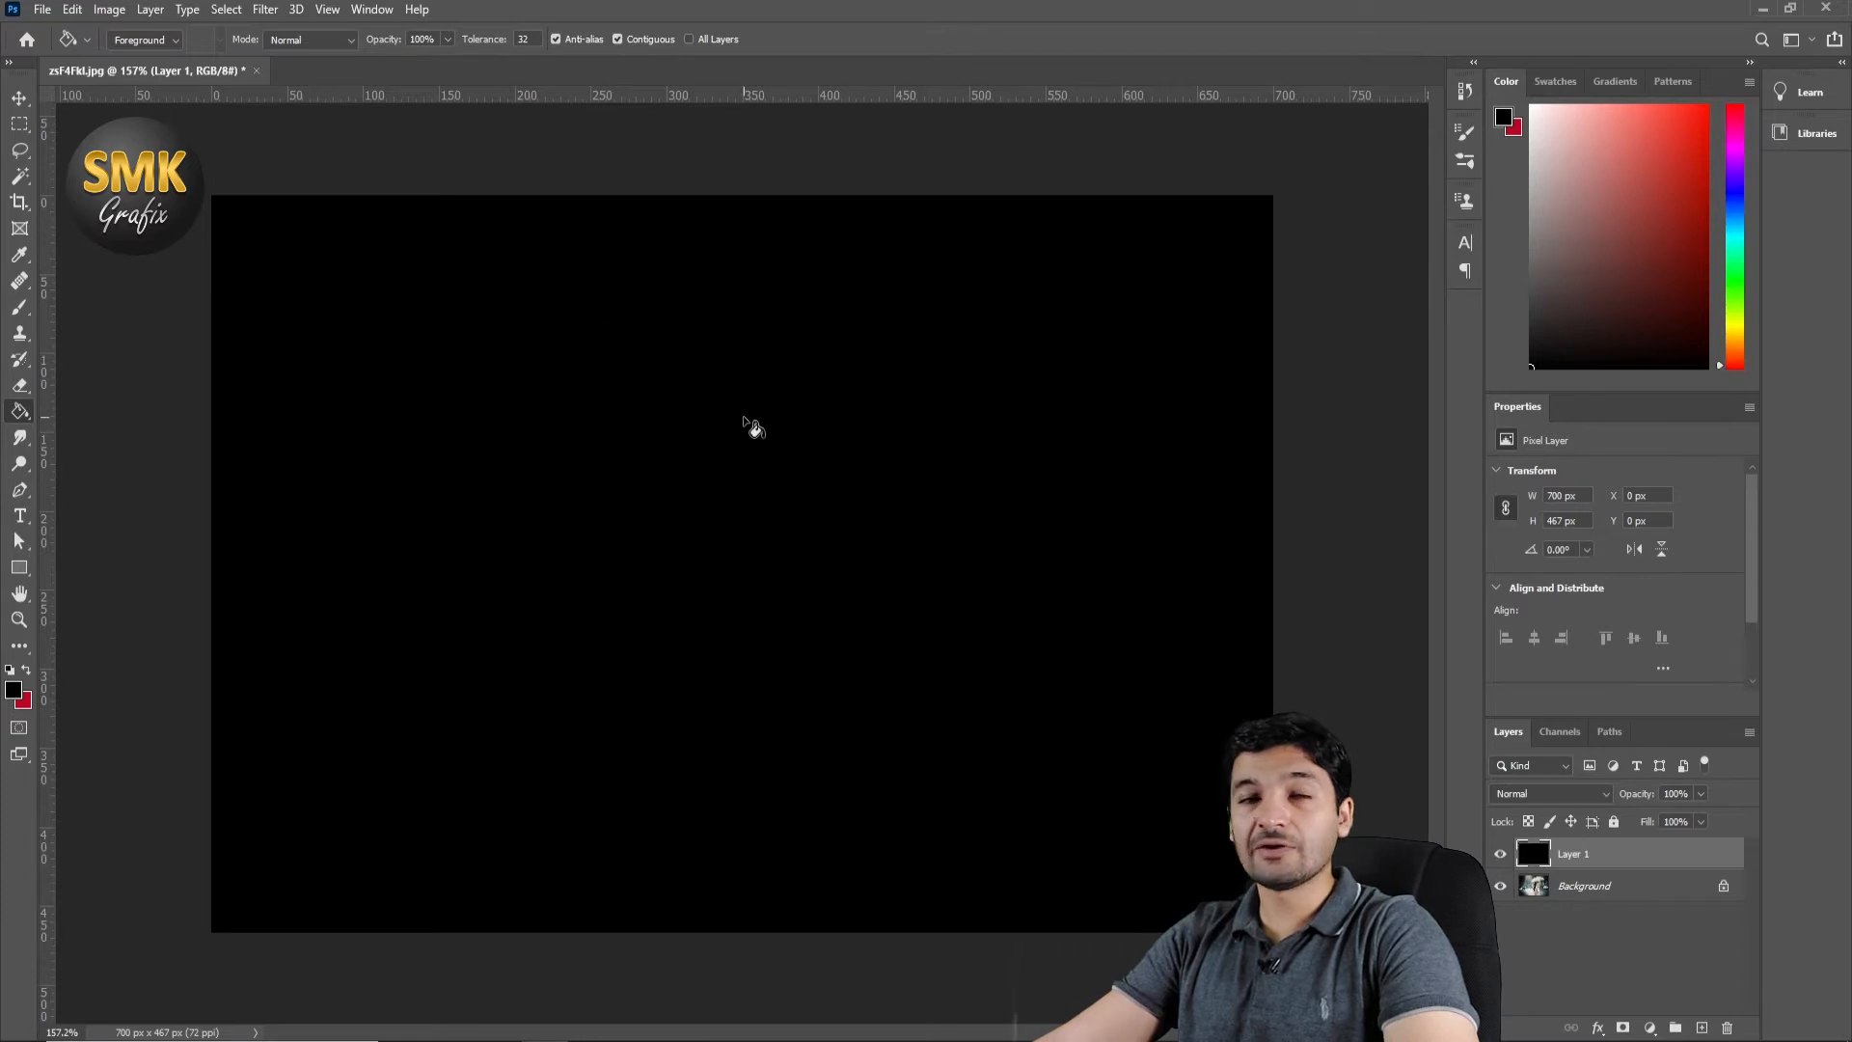
# Apply monochromatic Add Noise to the black layer with an amount of 60.63% and uniform distribution.
pyautogui.click(266, 9)
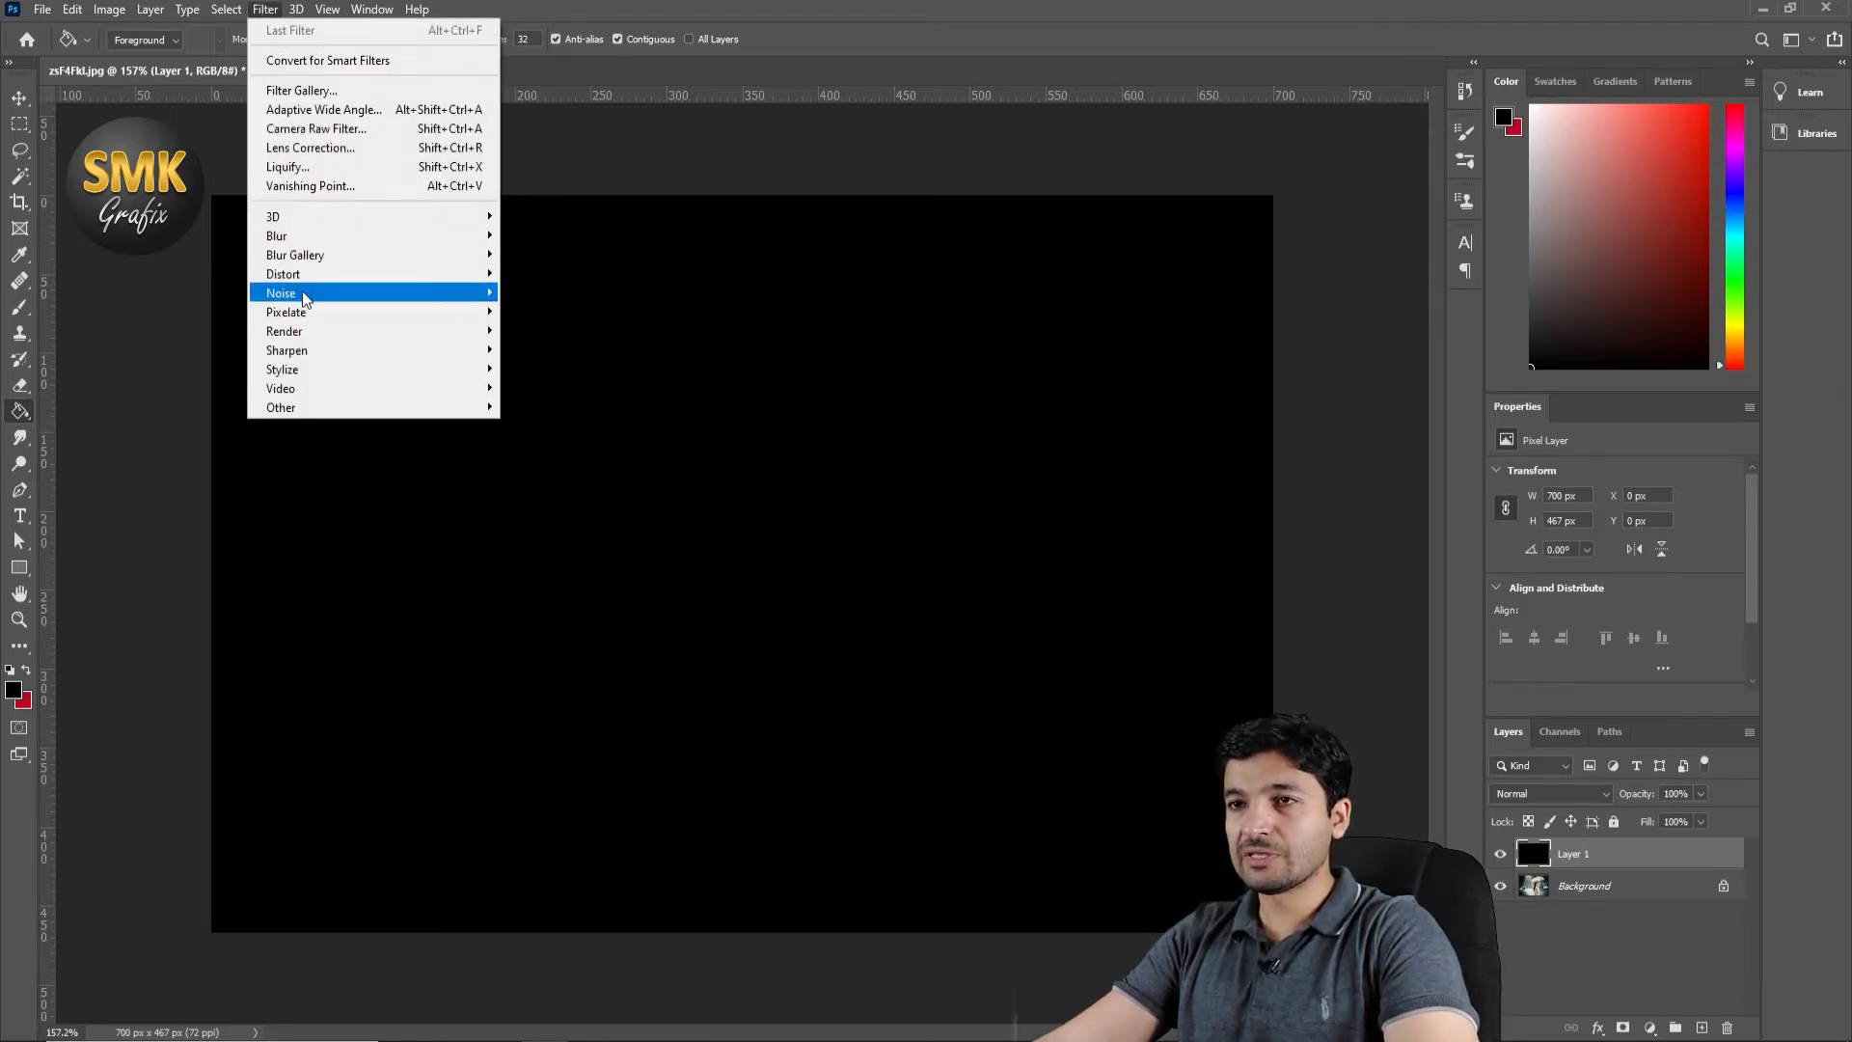
pyautogui.moveTo(354, 300)
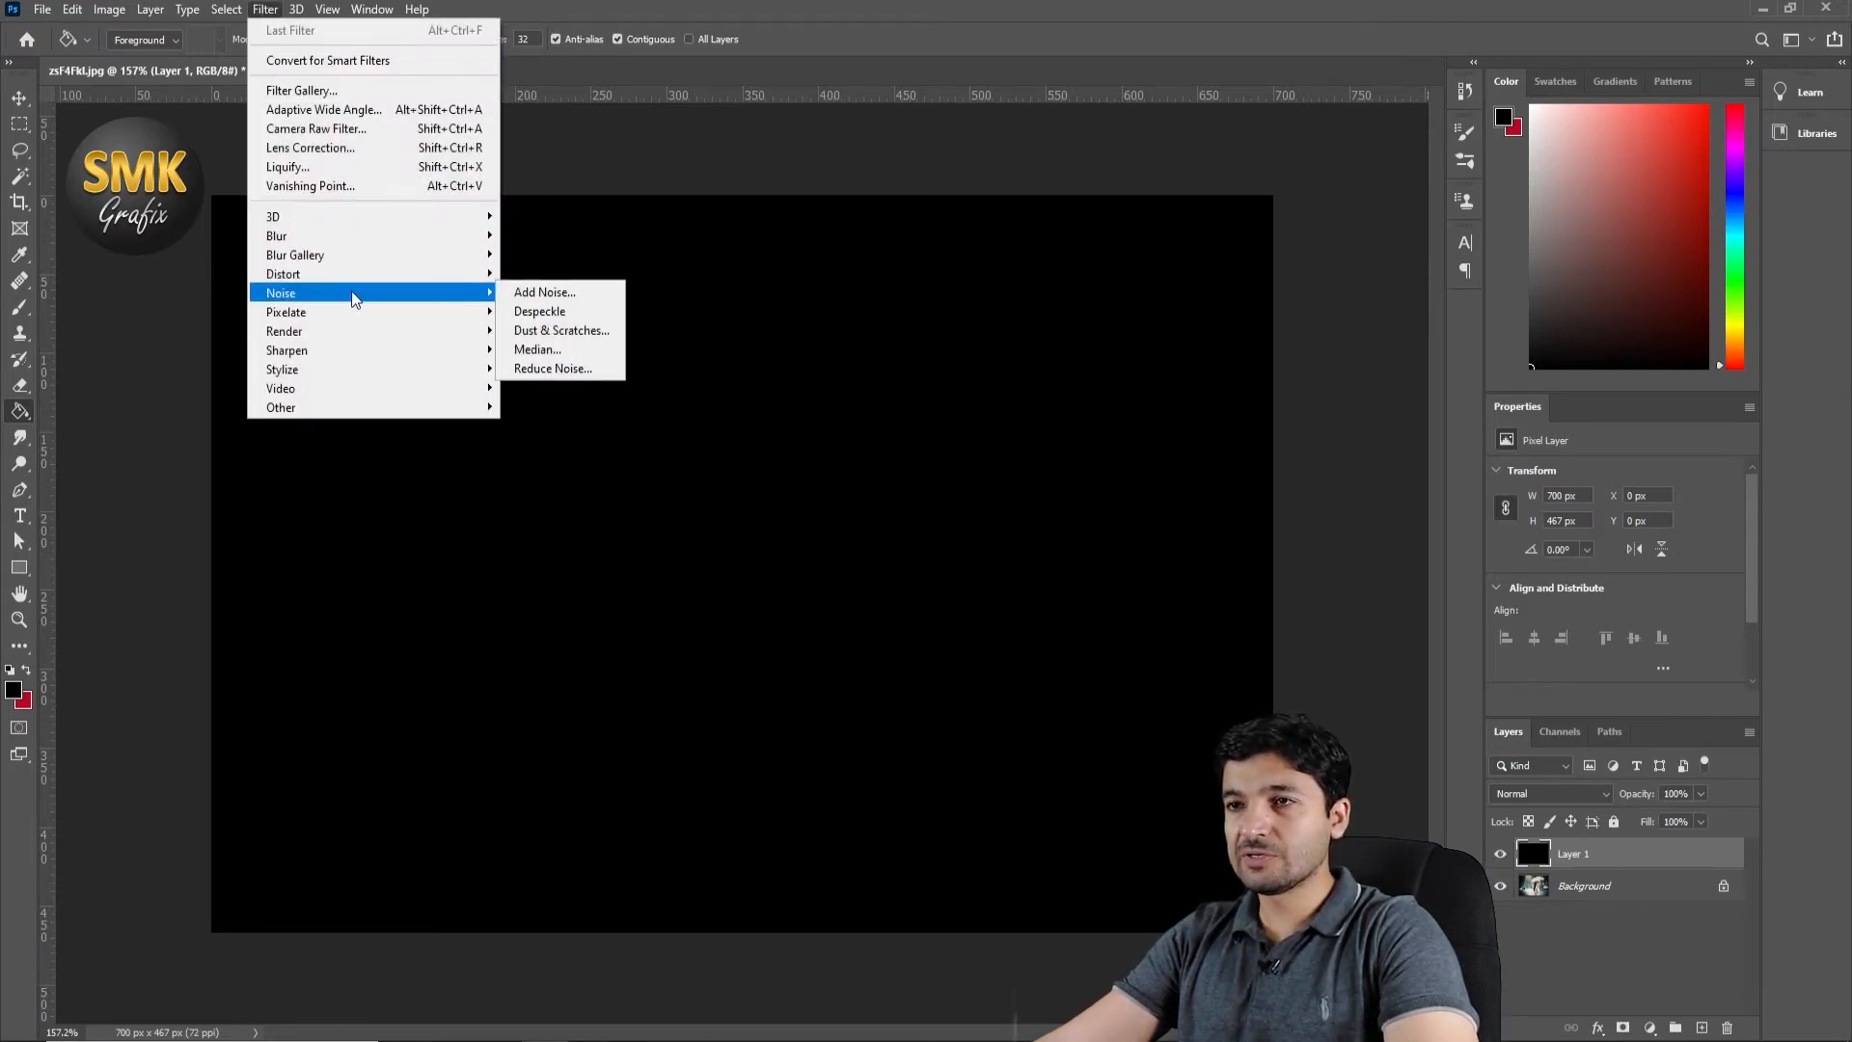
pyautogui.click(527, 292)
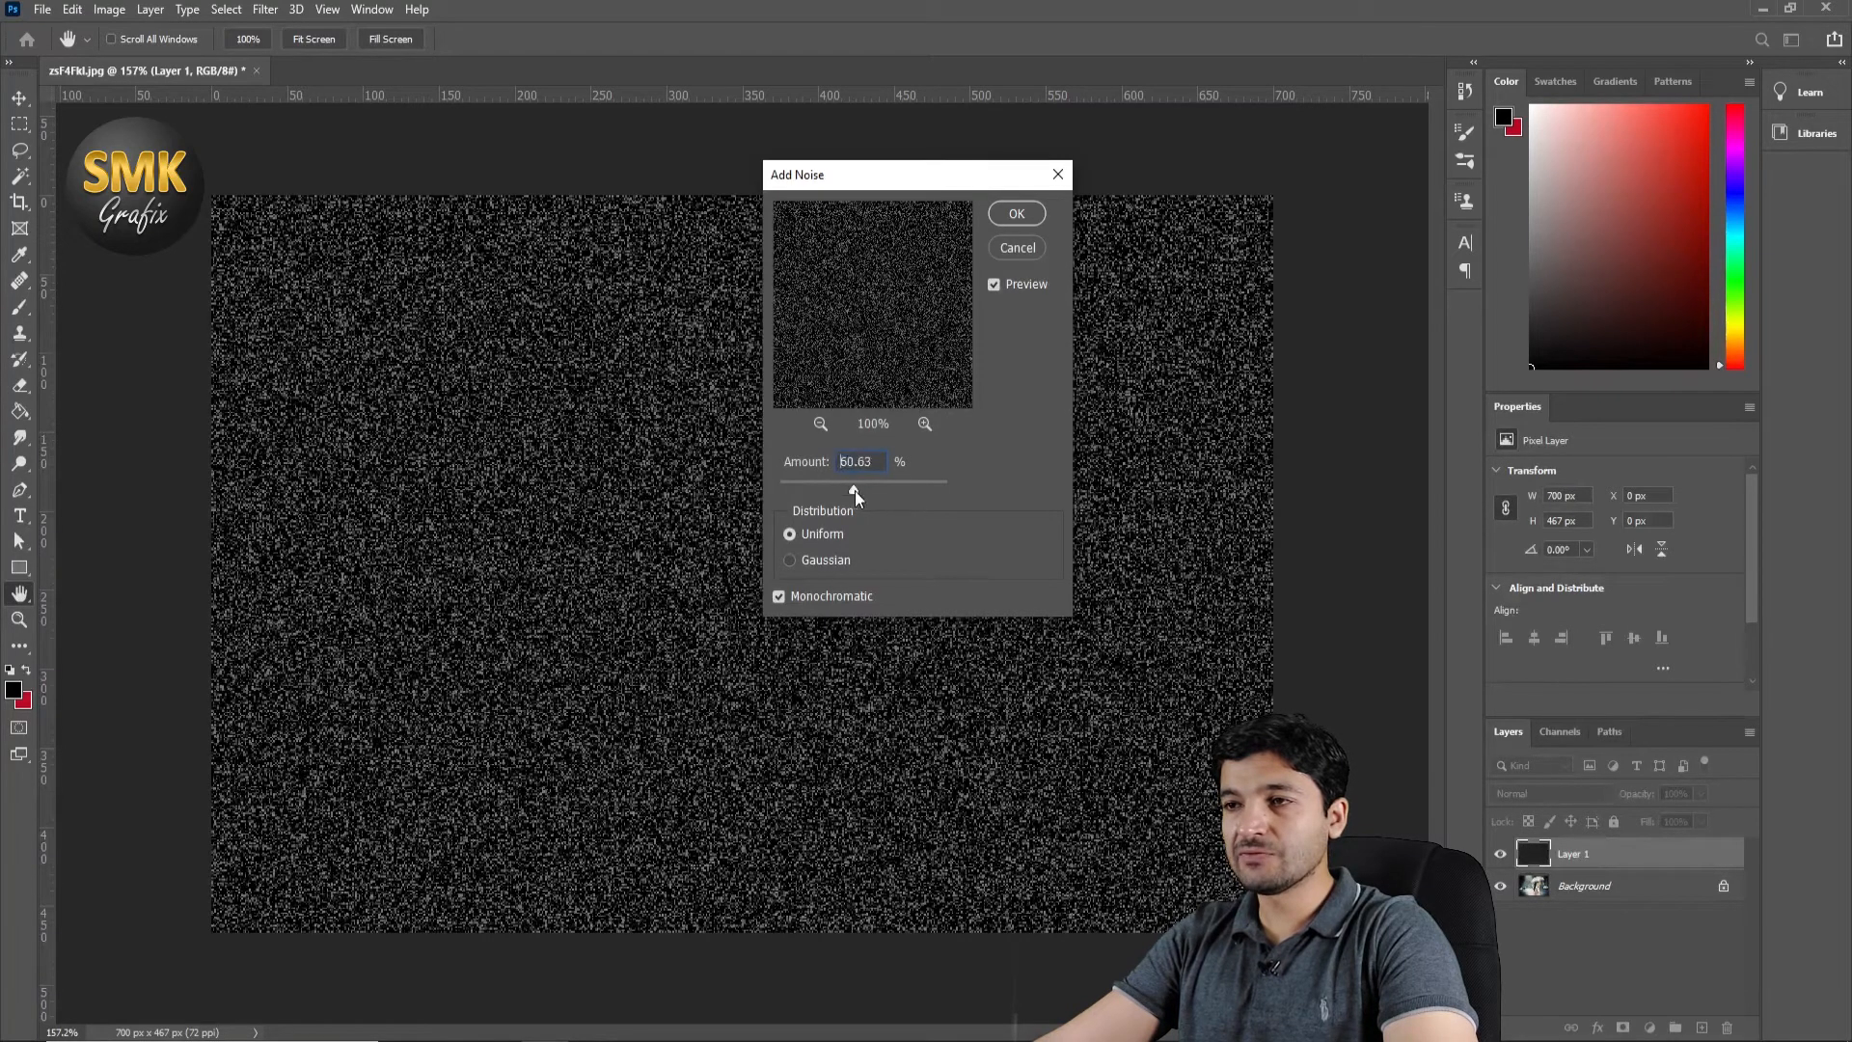
pyautogui.moveTo(855, 490); pyautogui.dragTo(855, 490)
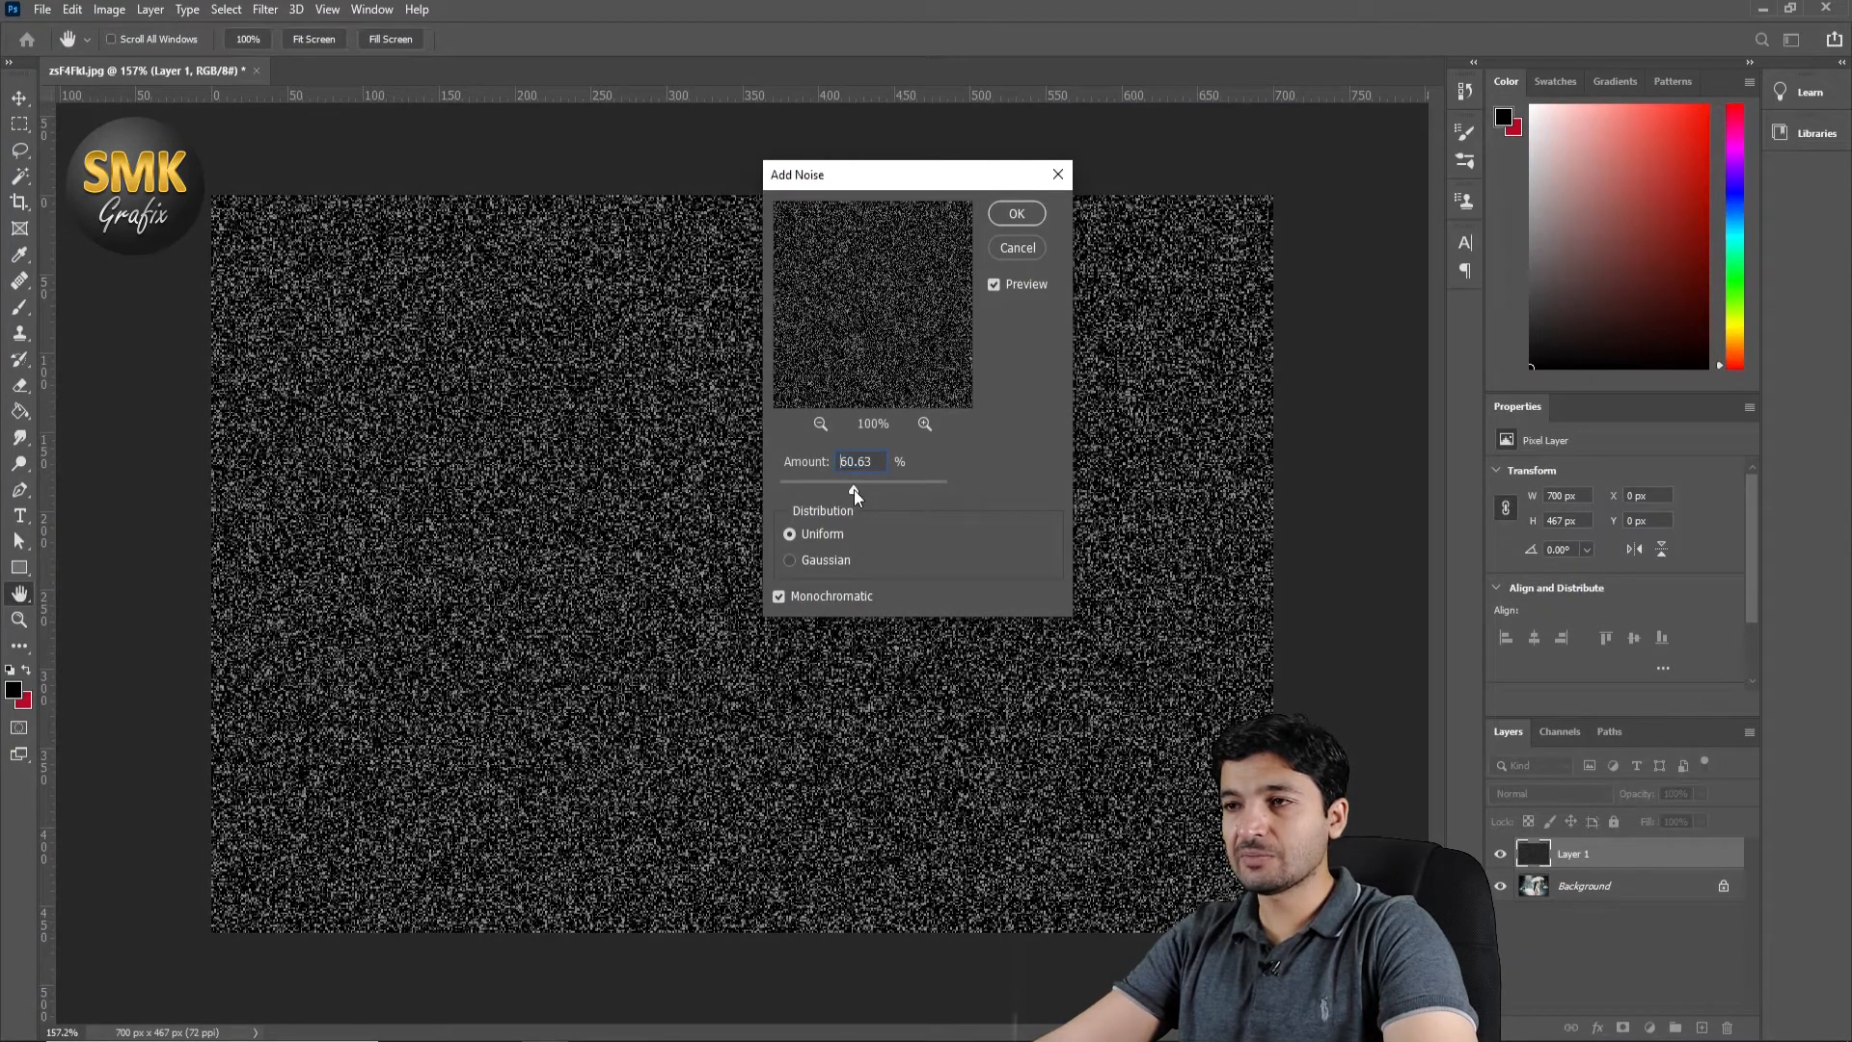
pyautogui.click(1023, 214)
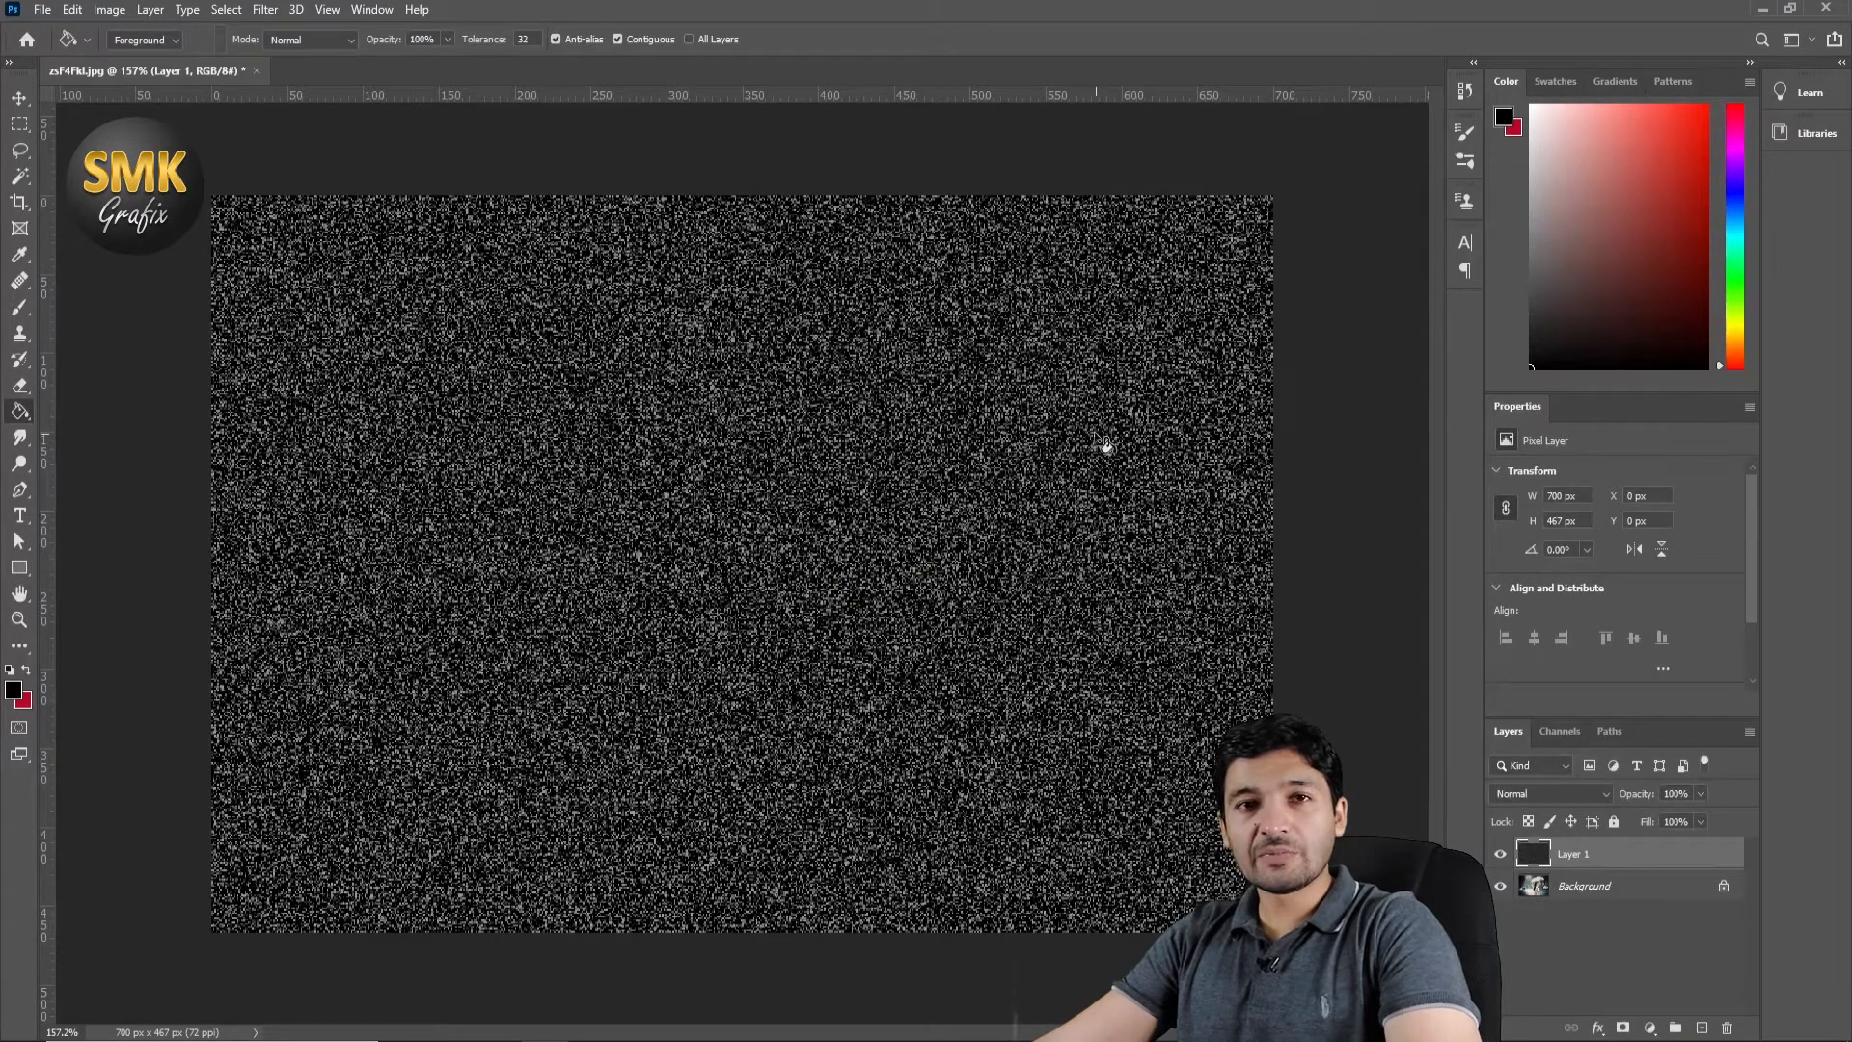
pyautogui.press('g')
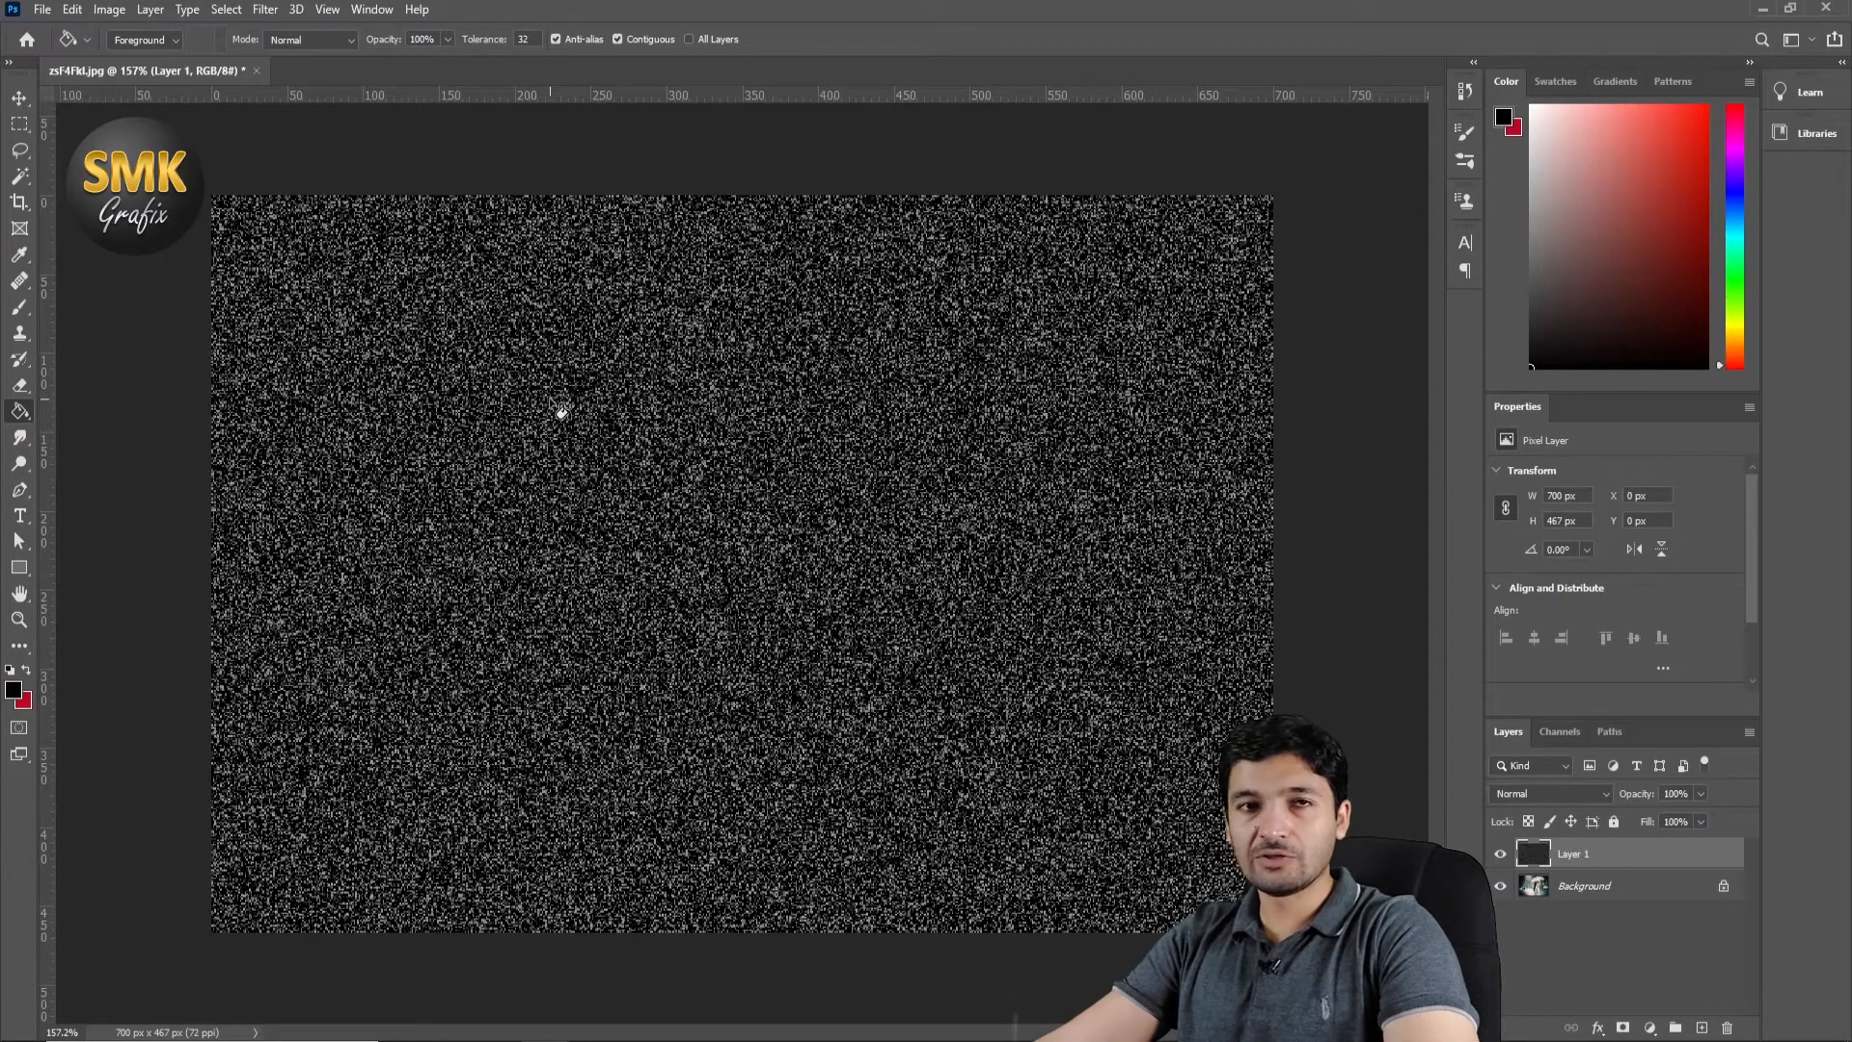
# Apply Motion Blur to the noise layer with an angle of -73° and a distance of 12 pixels.
pyautogui.click(266, 11)
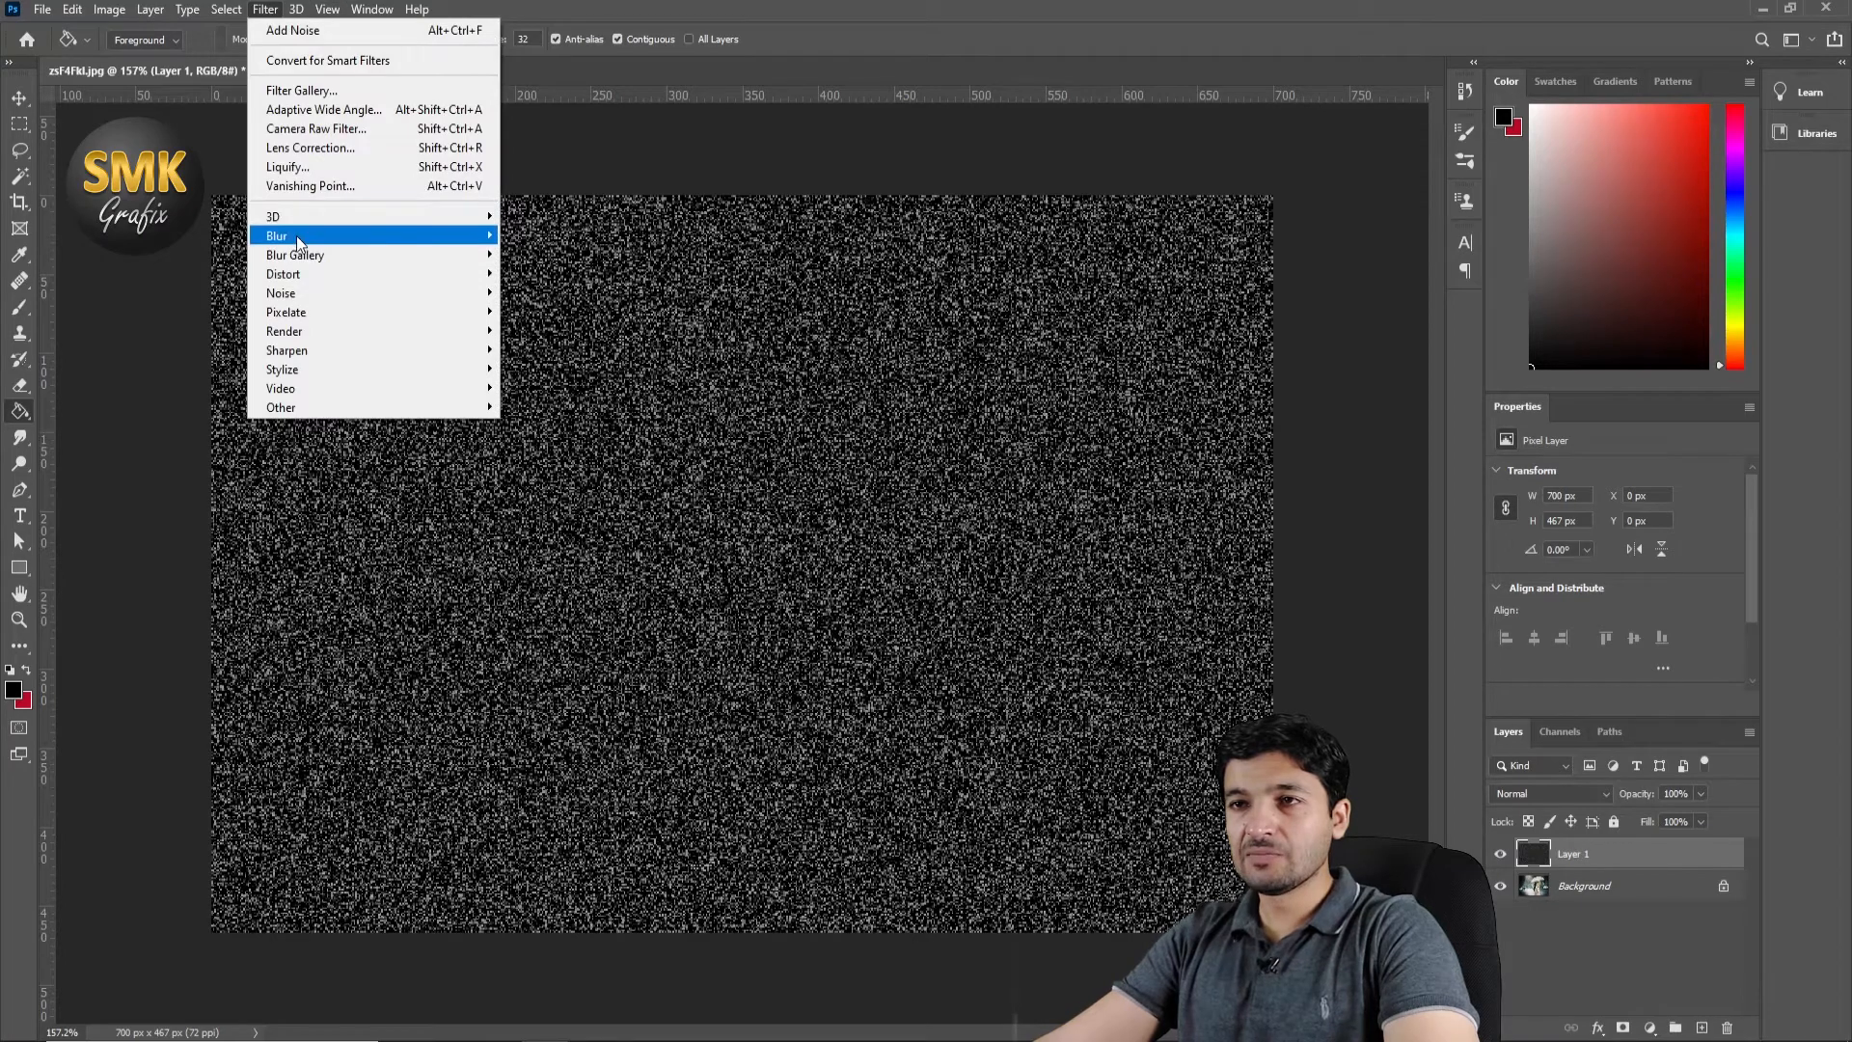
pyautogui.moveTo(299, 240)
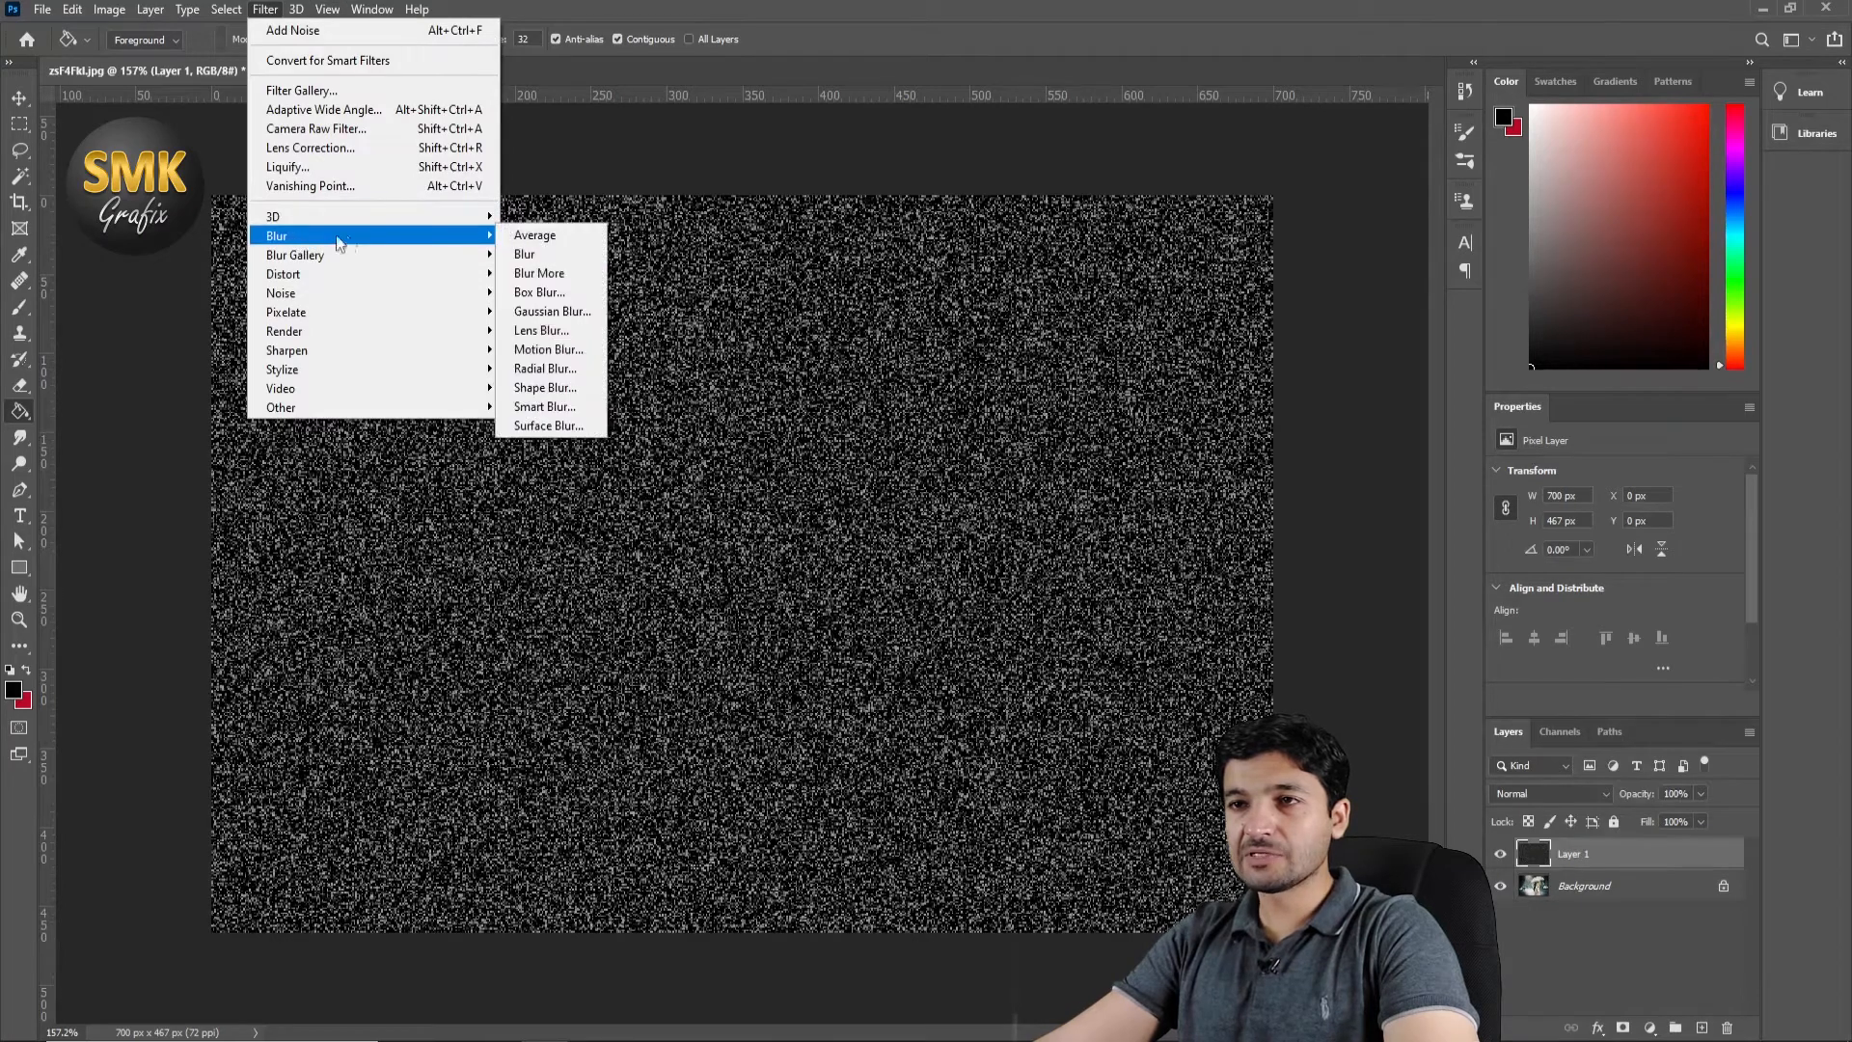
pyautogui.click(546, 351)
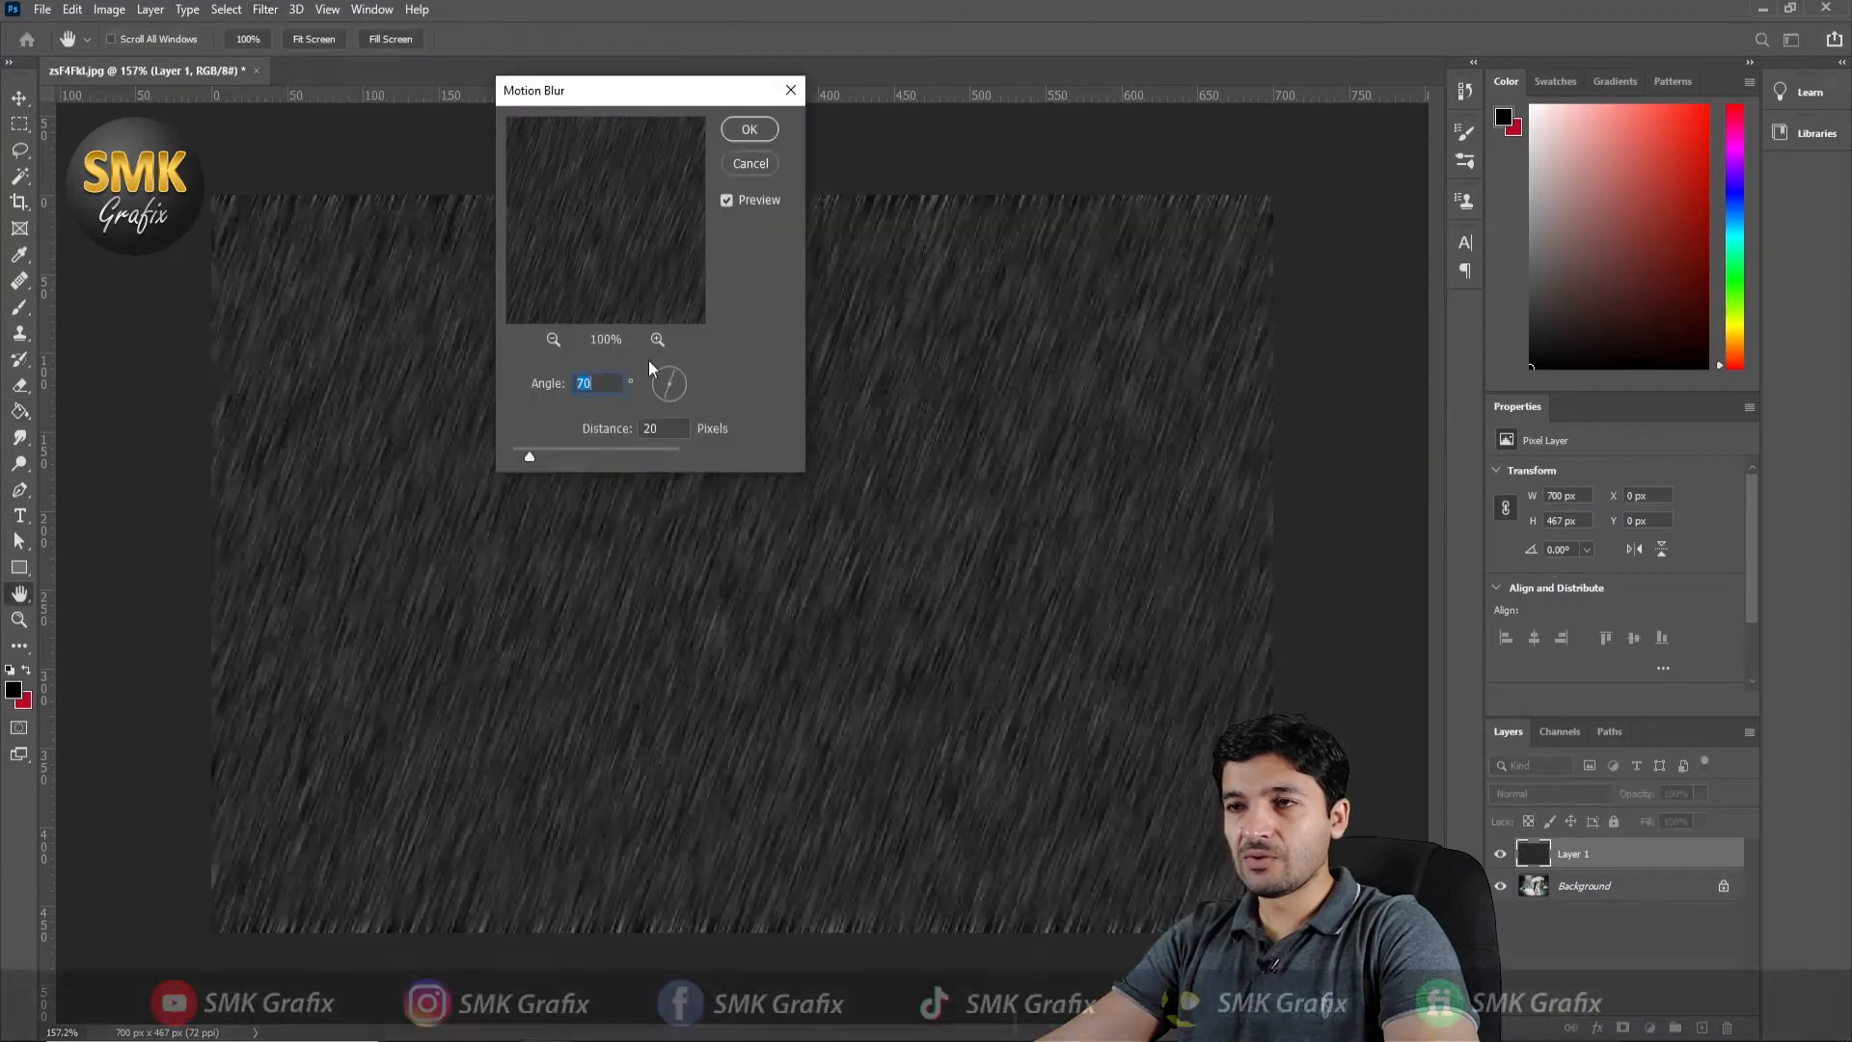
pyautogui.moveTo(536, 456); pyautogui.dragTo(523, 459)
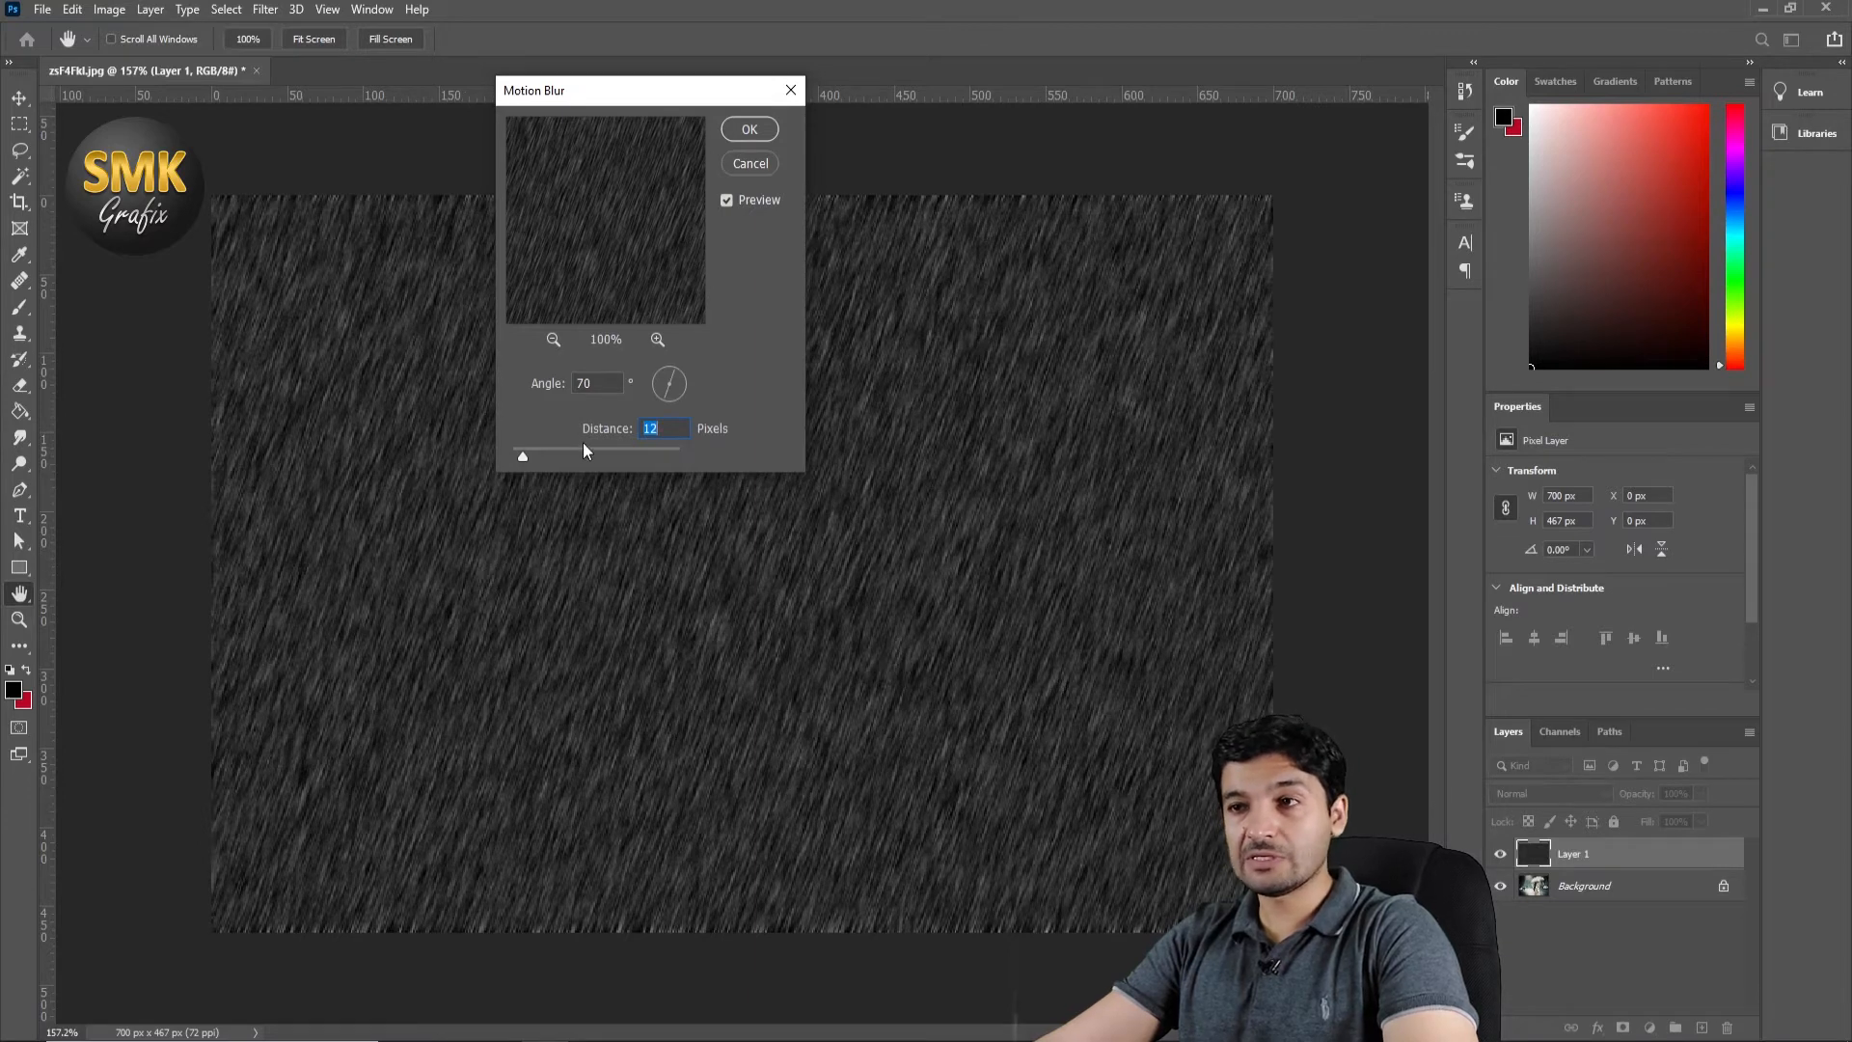
pyautogui.click(671, 369)
pyautogui.moveTo(672, 370); pyautogui.dragTo(667, 368)
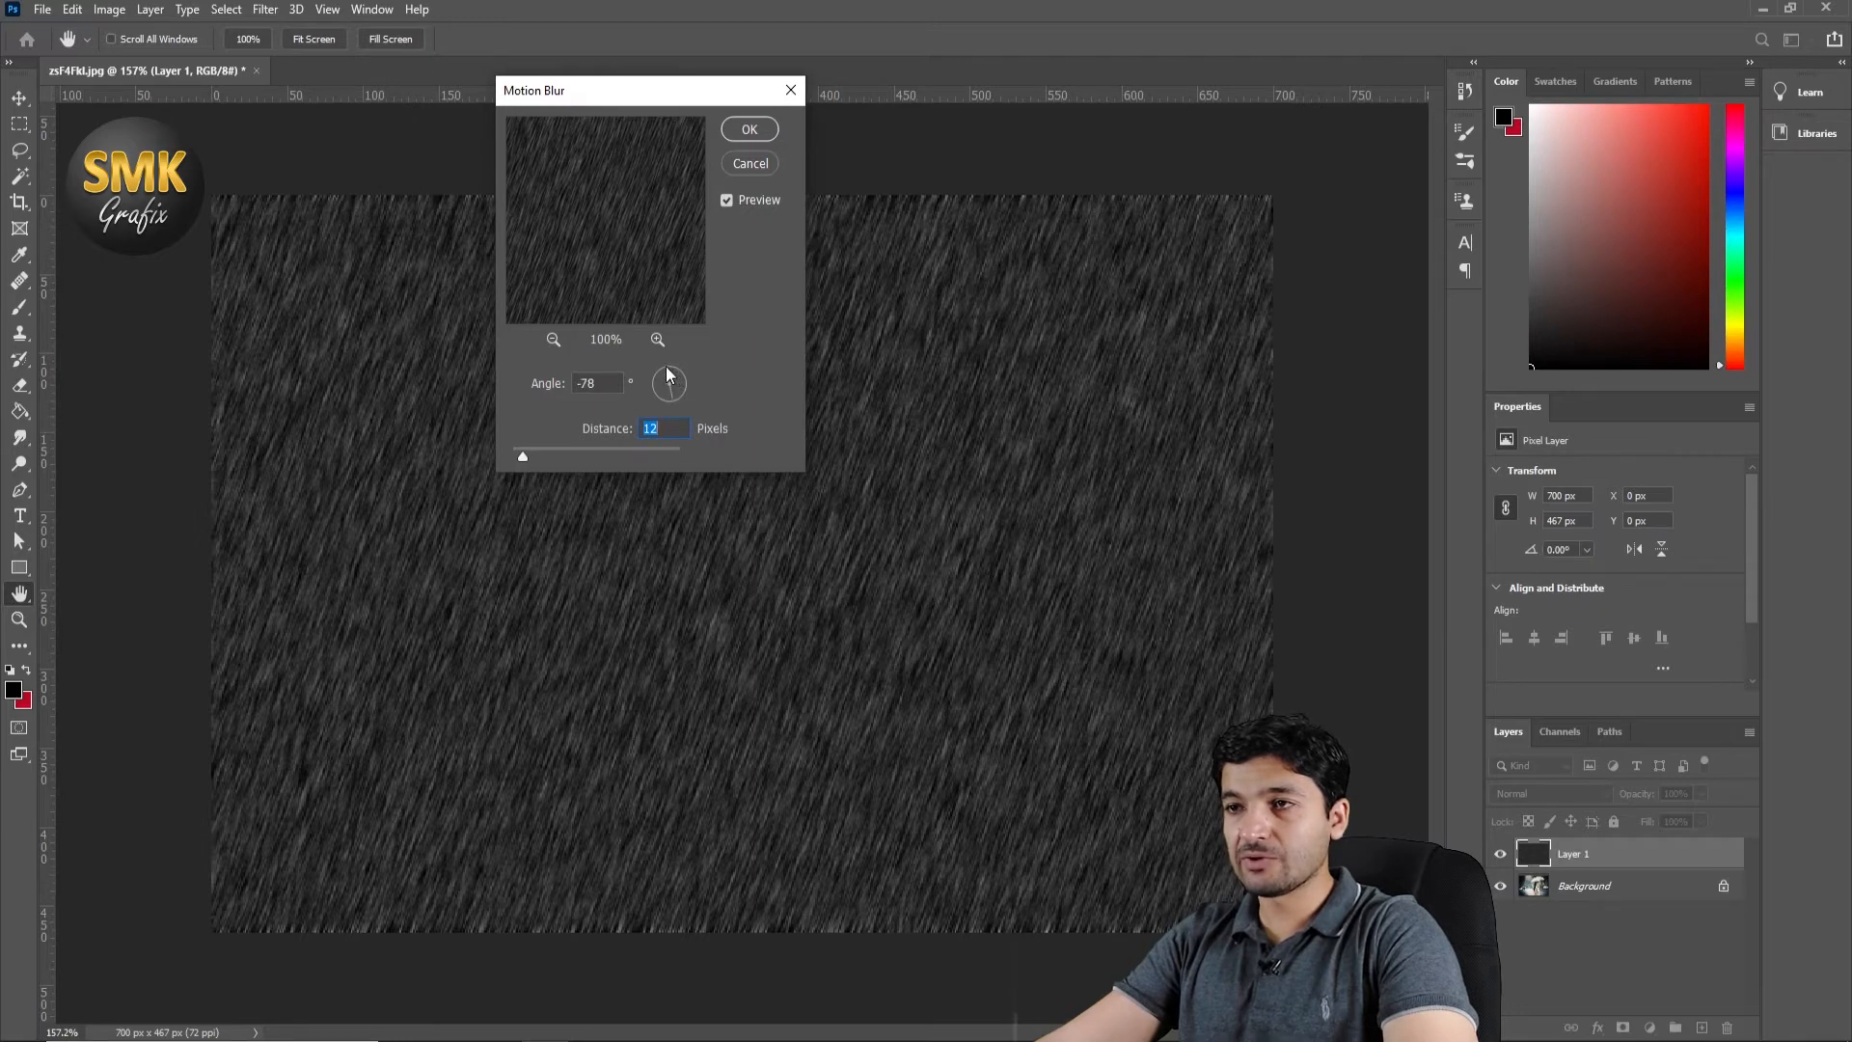
pyautogui.click(667, 373)
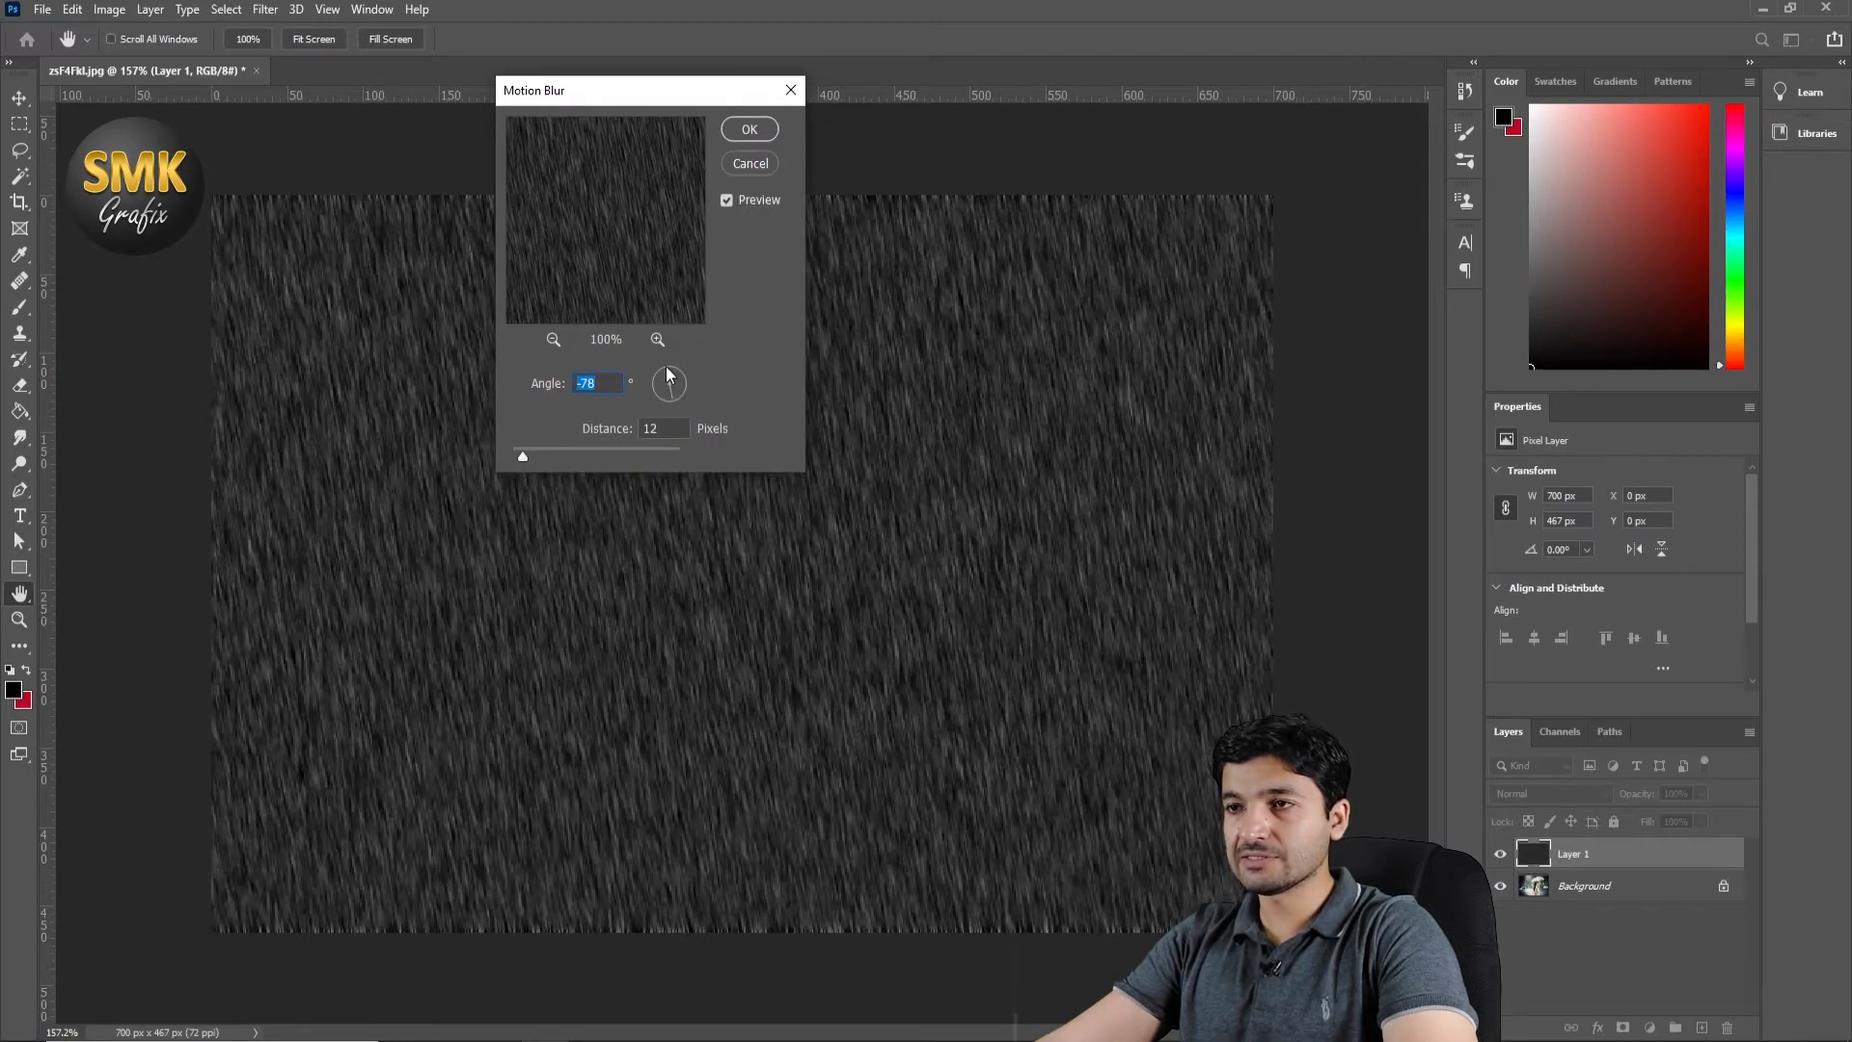
pyautogui.moveTo(663, 368); pyautogui.dragTo(664, 367)
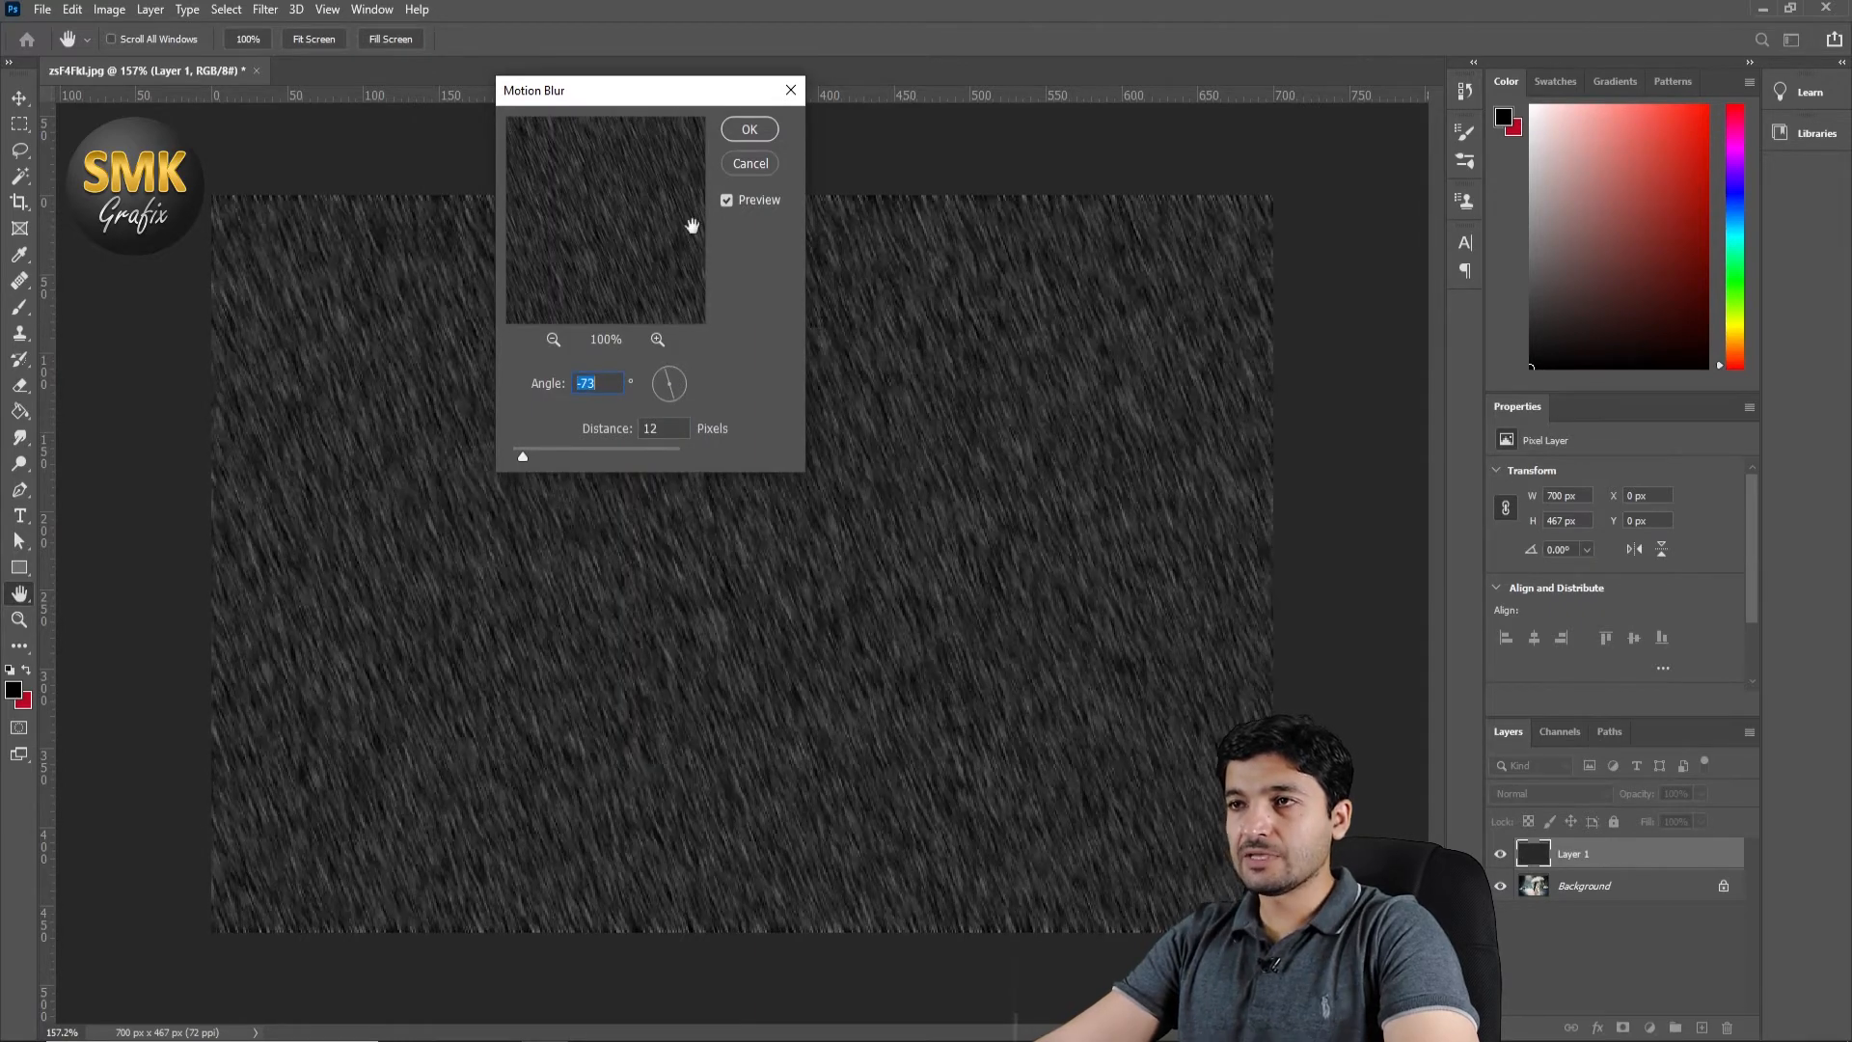
pyautogui.click(749, 130)
pyautogui.press('g')
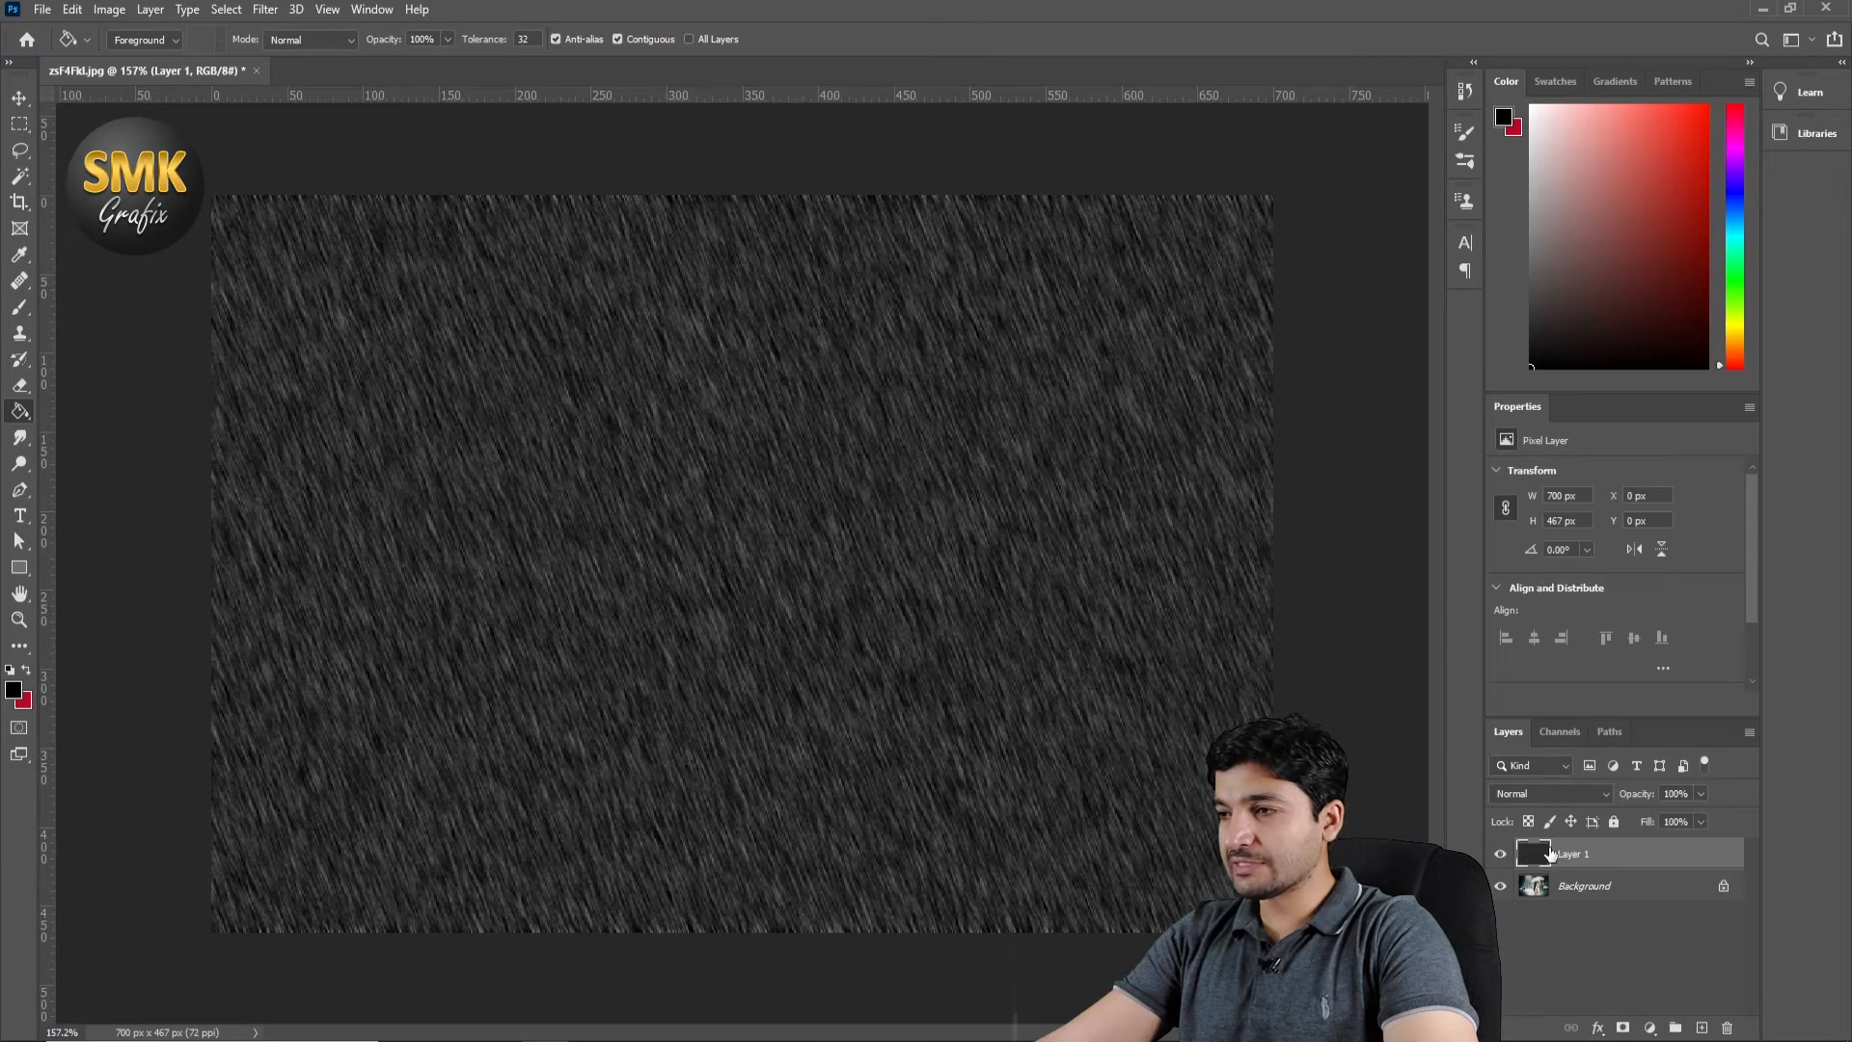
# Set the blend mode of the rain layer to Screen.
pyautogui.click(1584, 792)
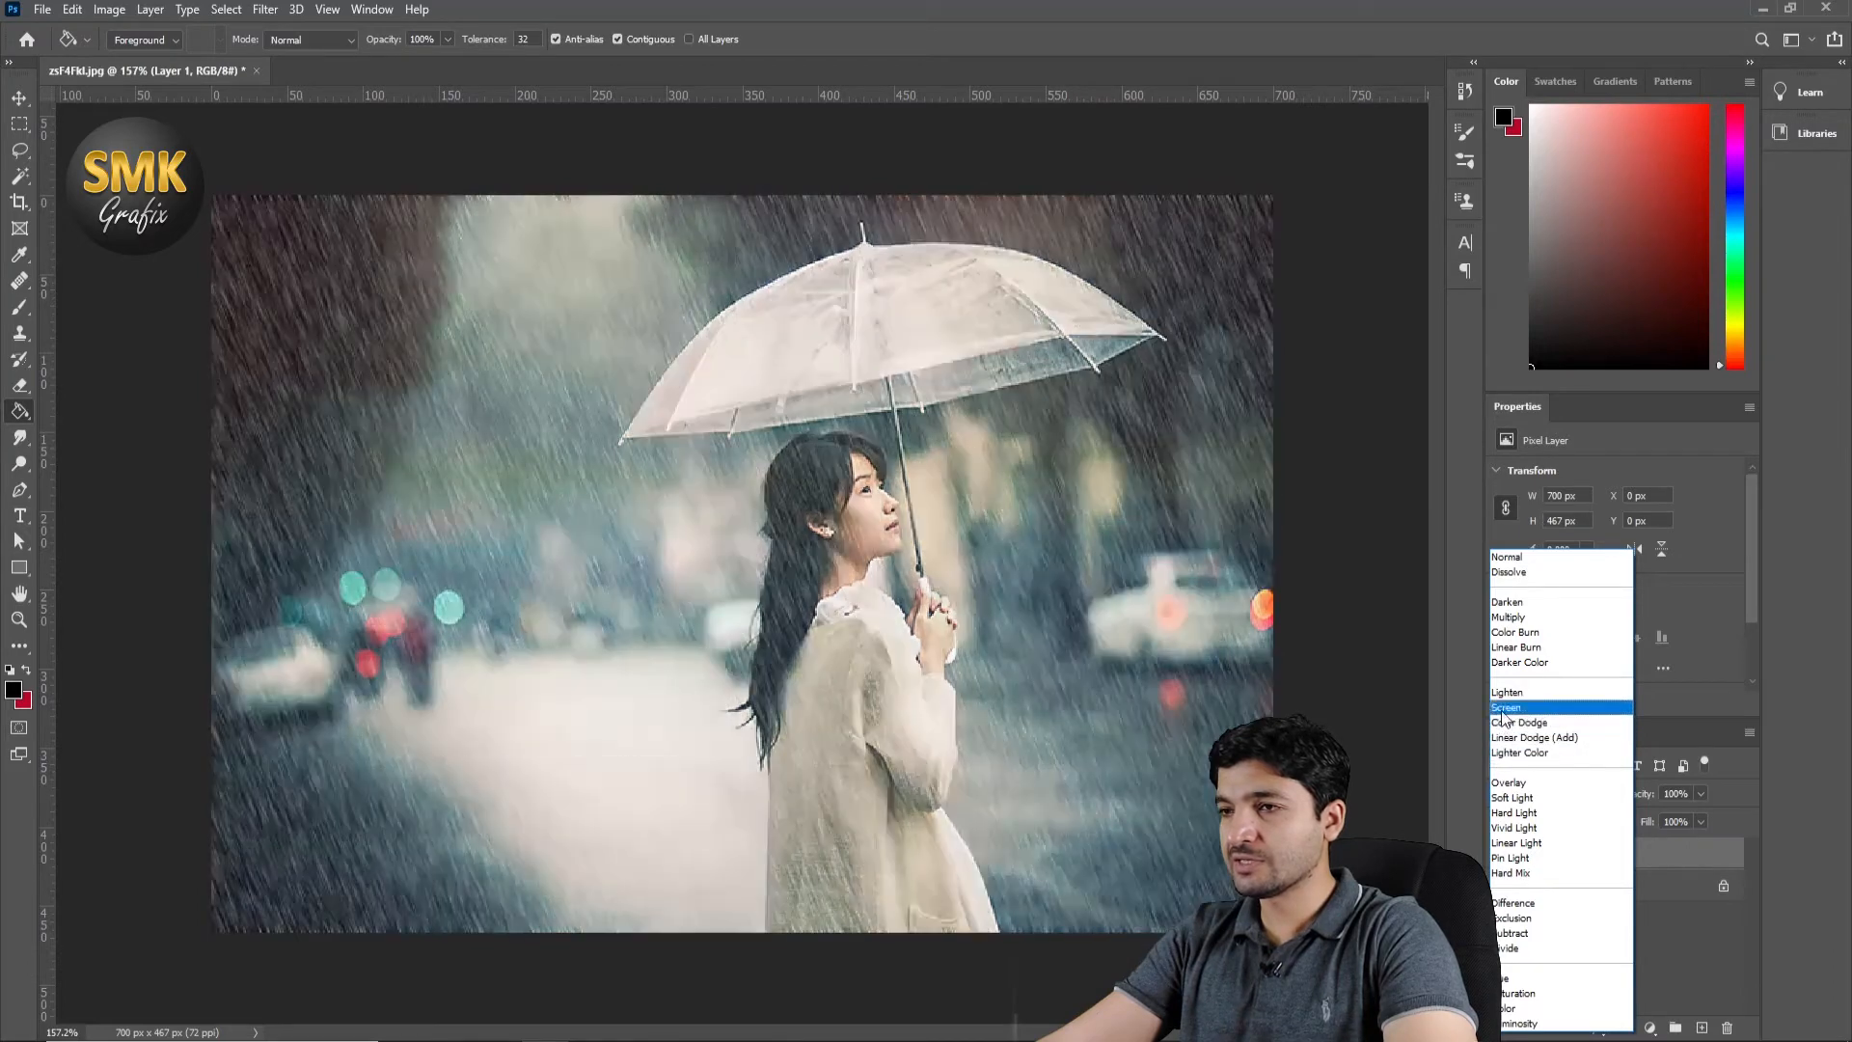
pyautogui.click(1505, 709)
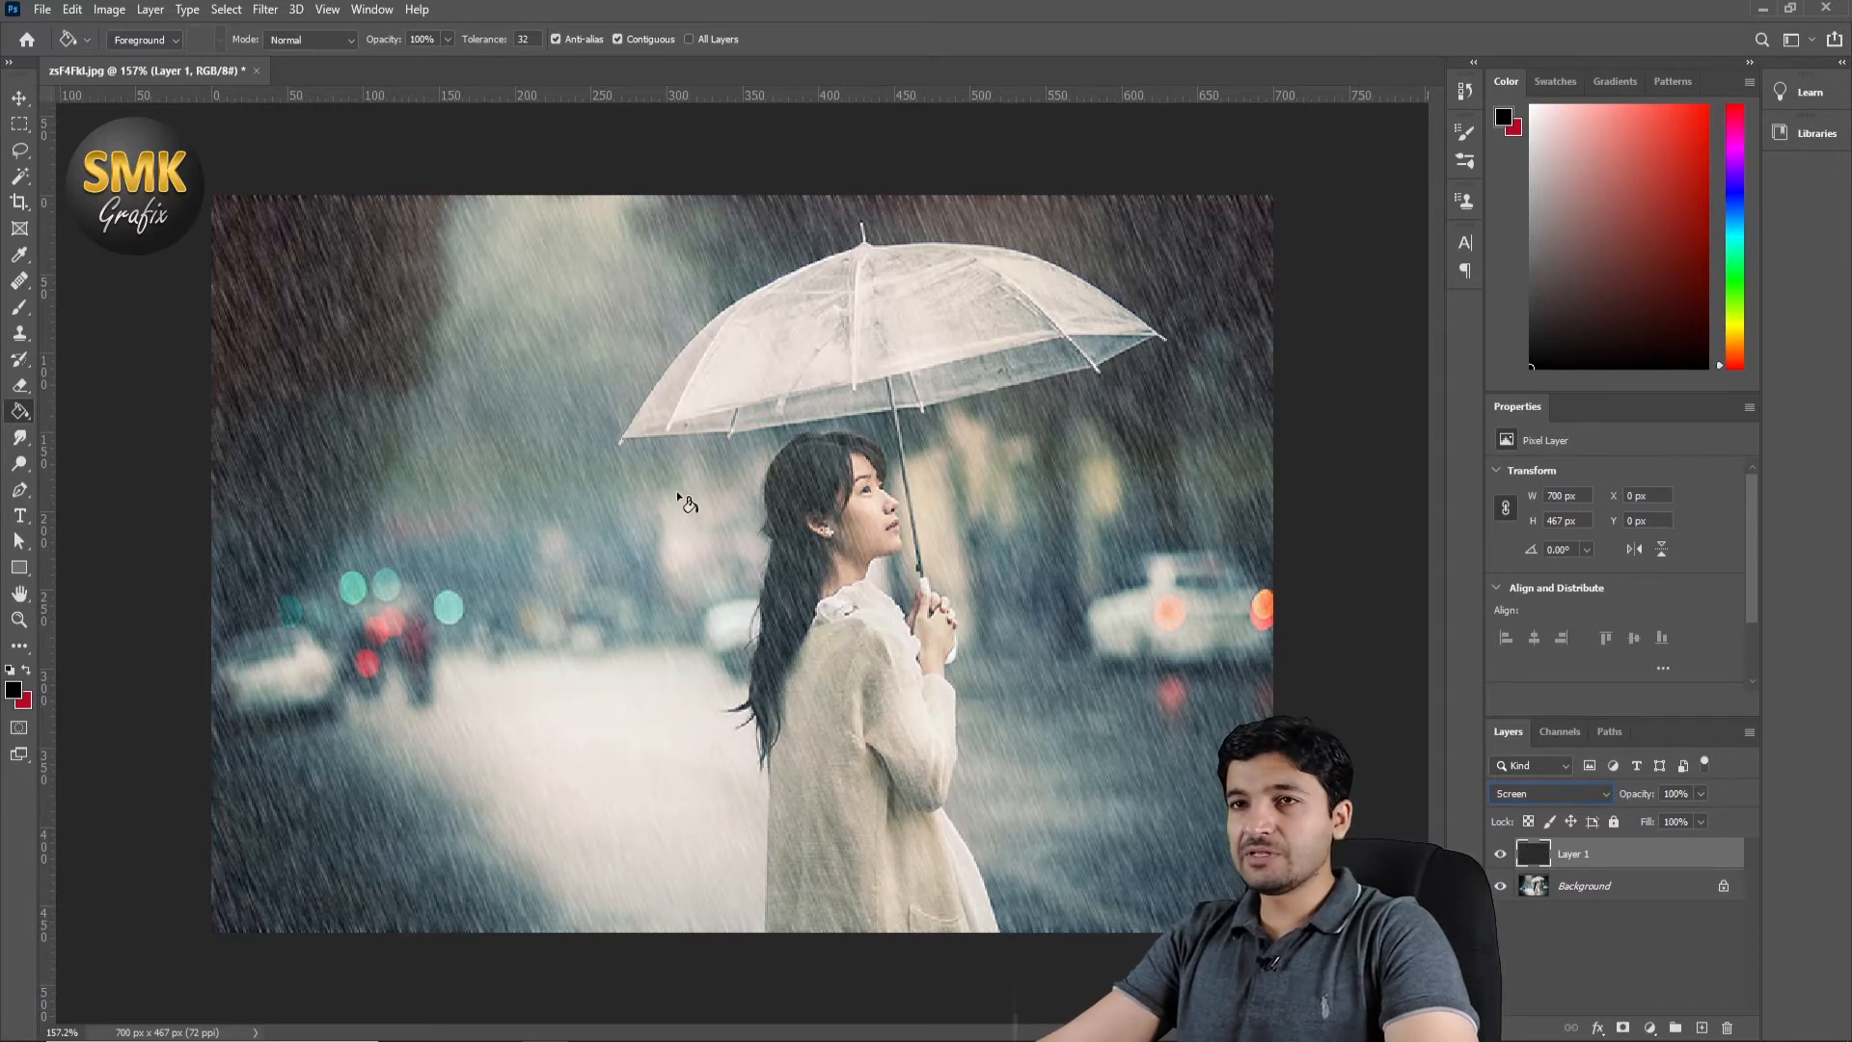
# Enlarge the rain layer proportionally to about 148% and move it up and left to about X -212 px, Y -226 px.
pyautogui.click(30, 104)
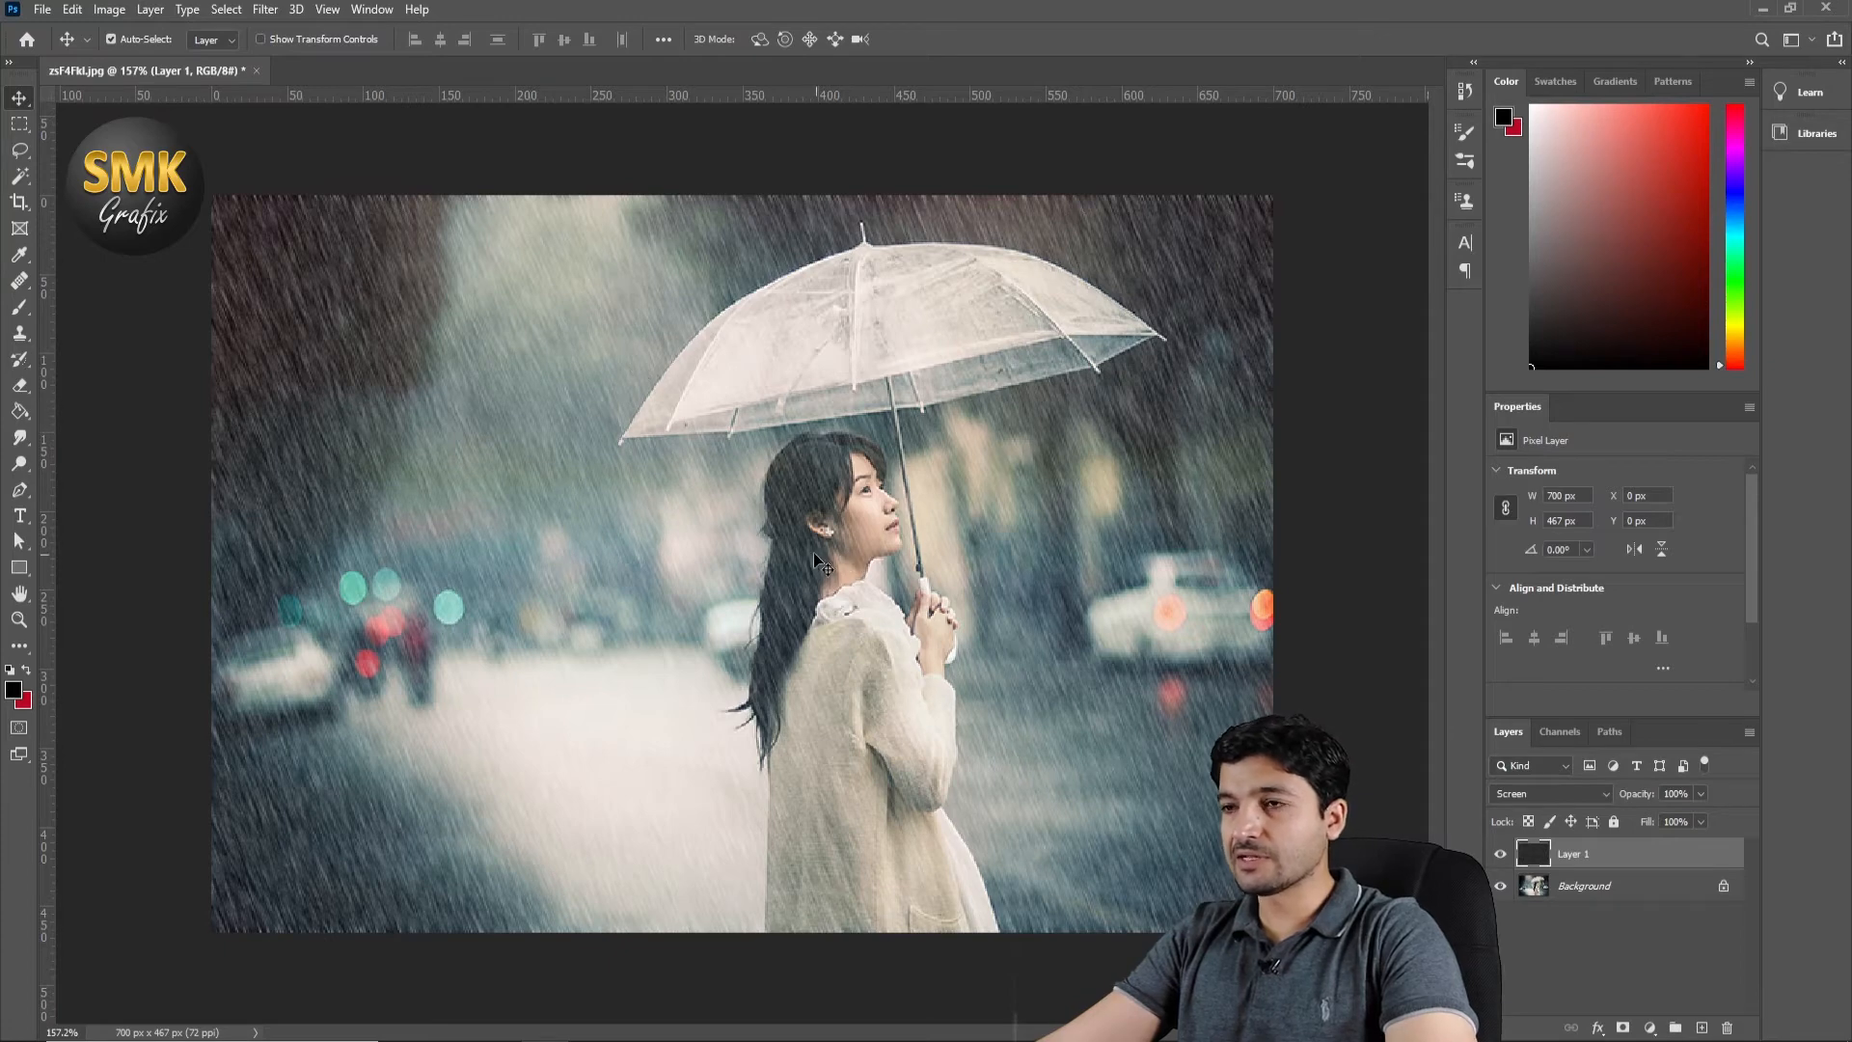
pyautogui.scroll(-5, 812, 548)
pyautogui.scroll(-3, 812, 556)
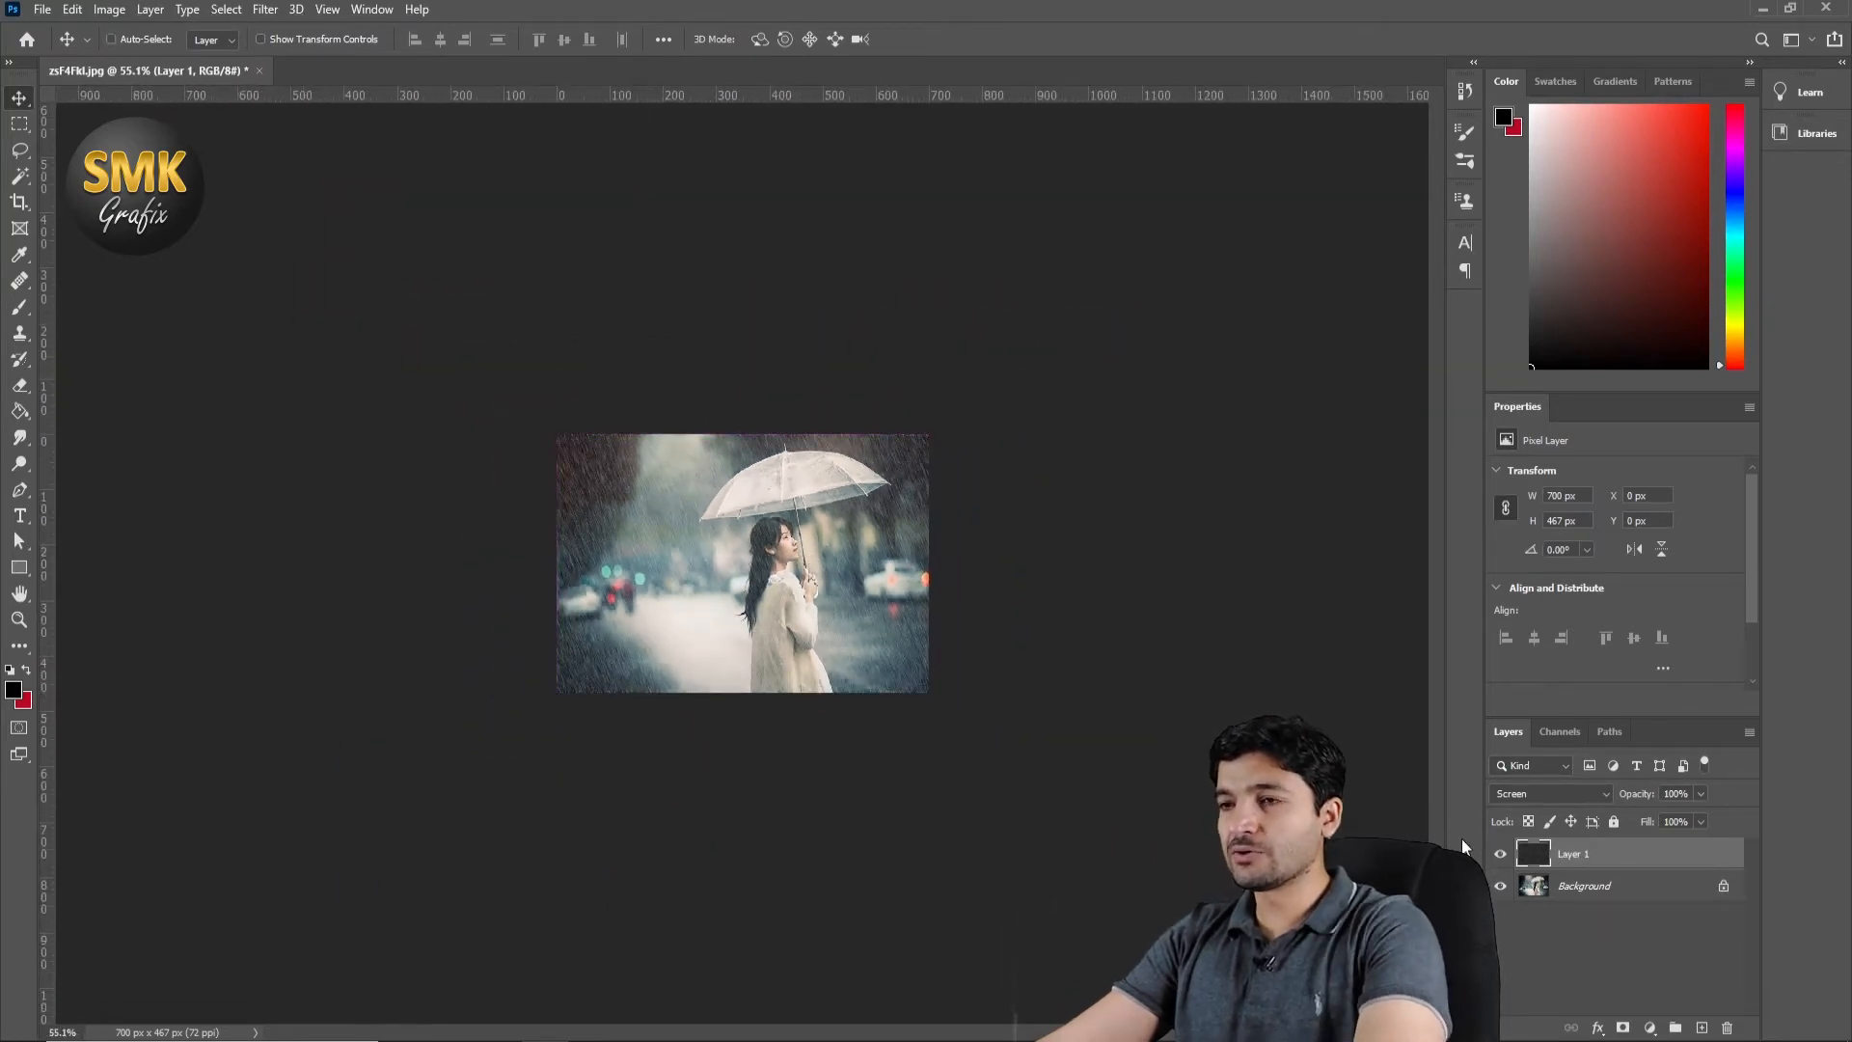
pyautogui.hotkey('ctrl', 't')
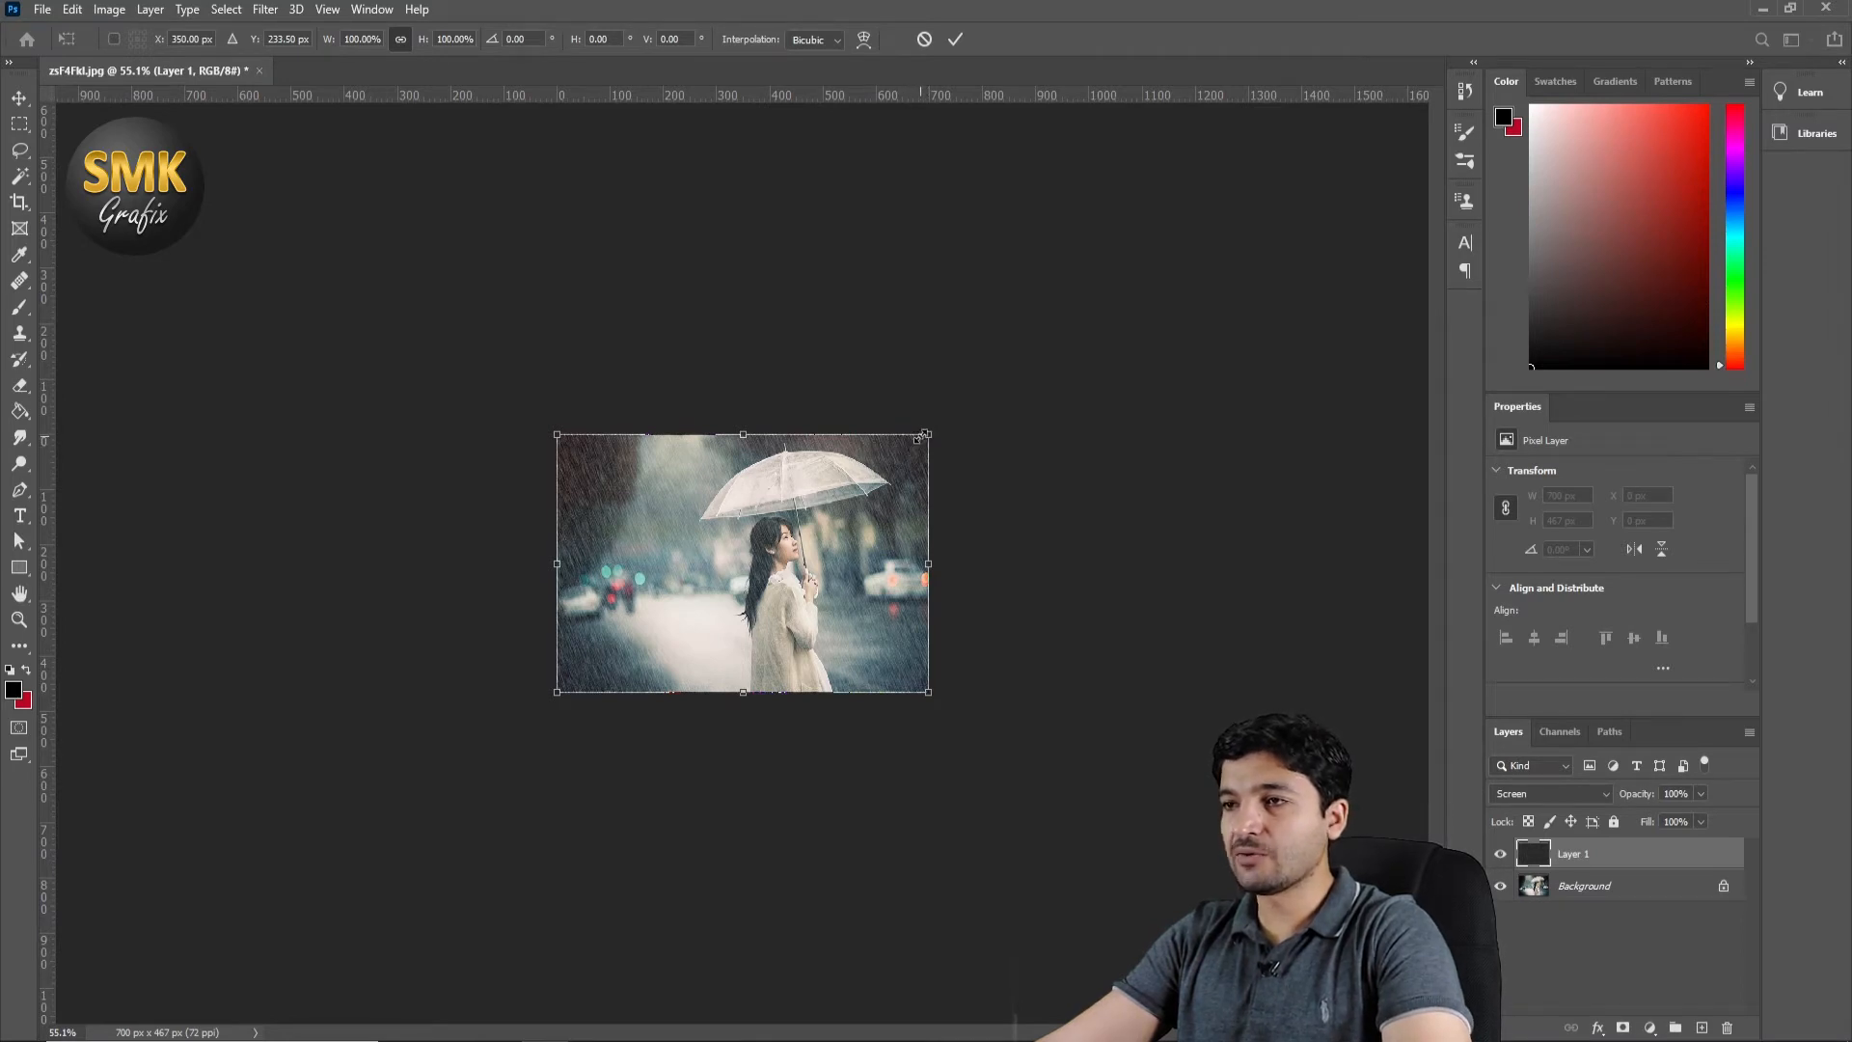
pyautogui.moveTo(928, 434); pyautogui.dragTo(1020, 373)
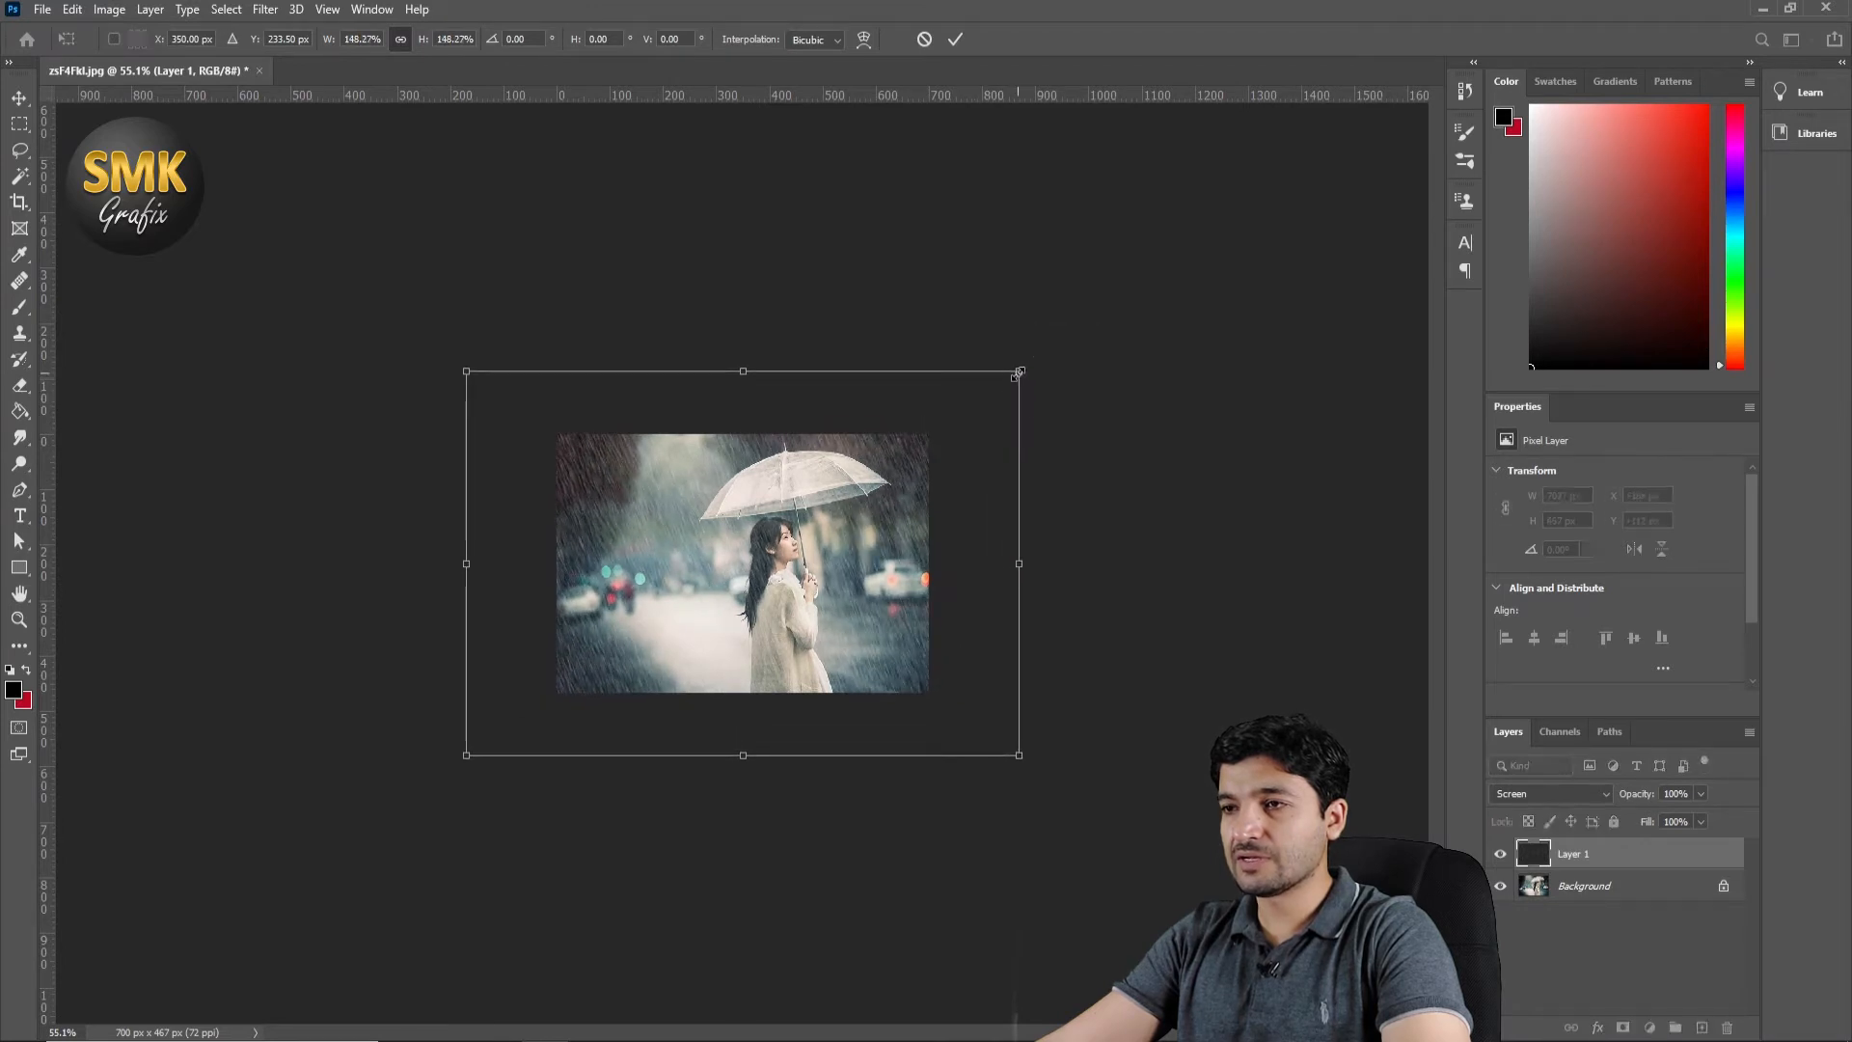
pyautogui.click(957, 39)
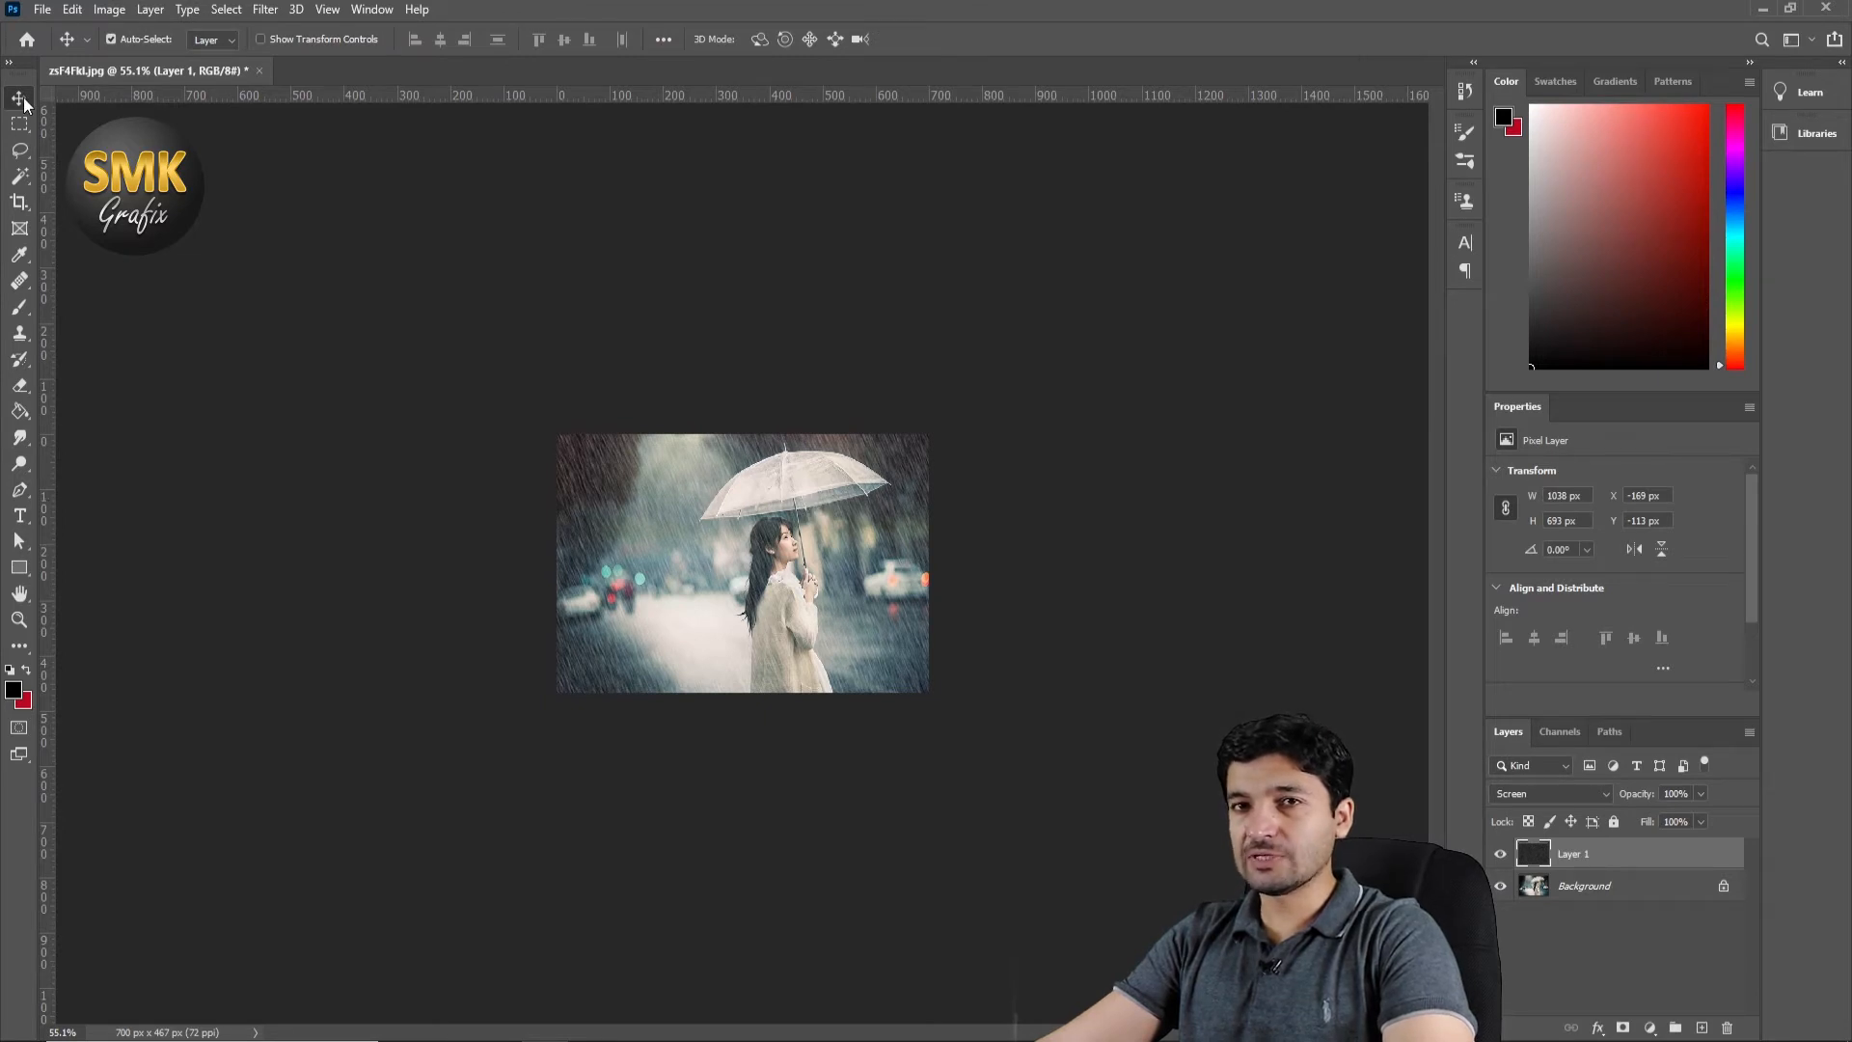
pyautogui.moveTo(747, 654); pyautogui.dragTo(722, 589)
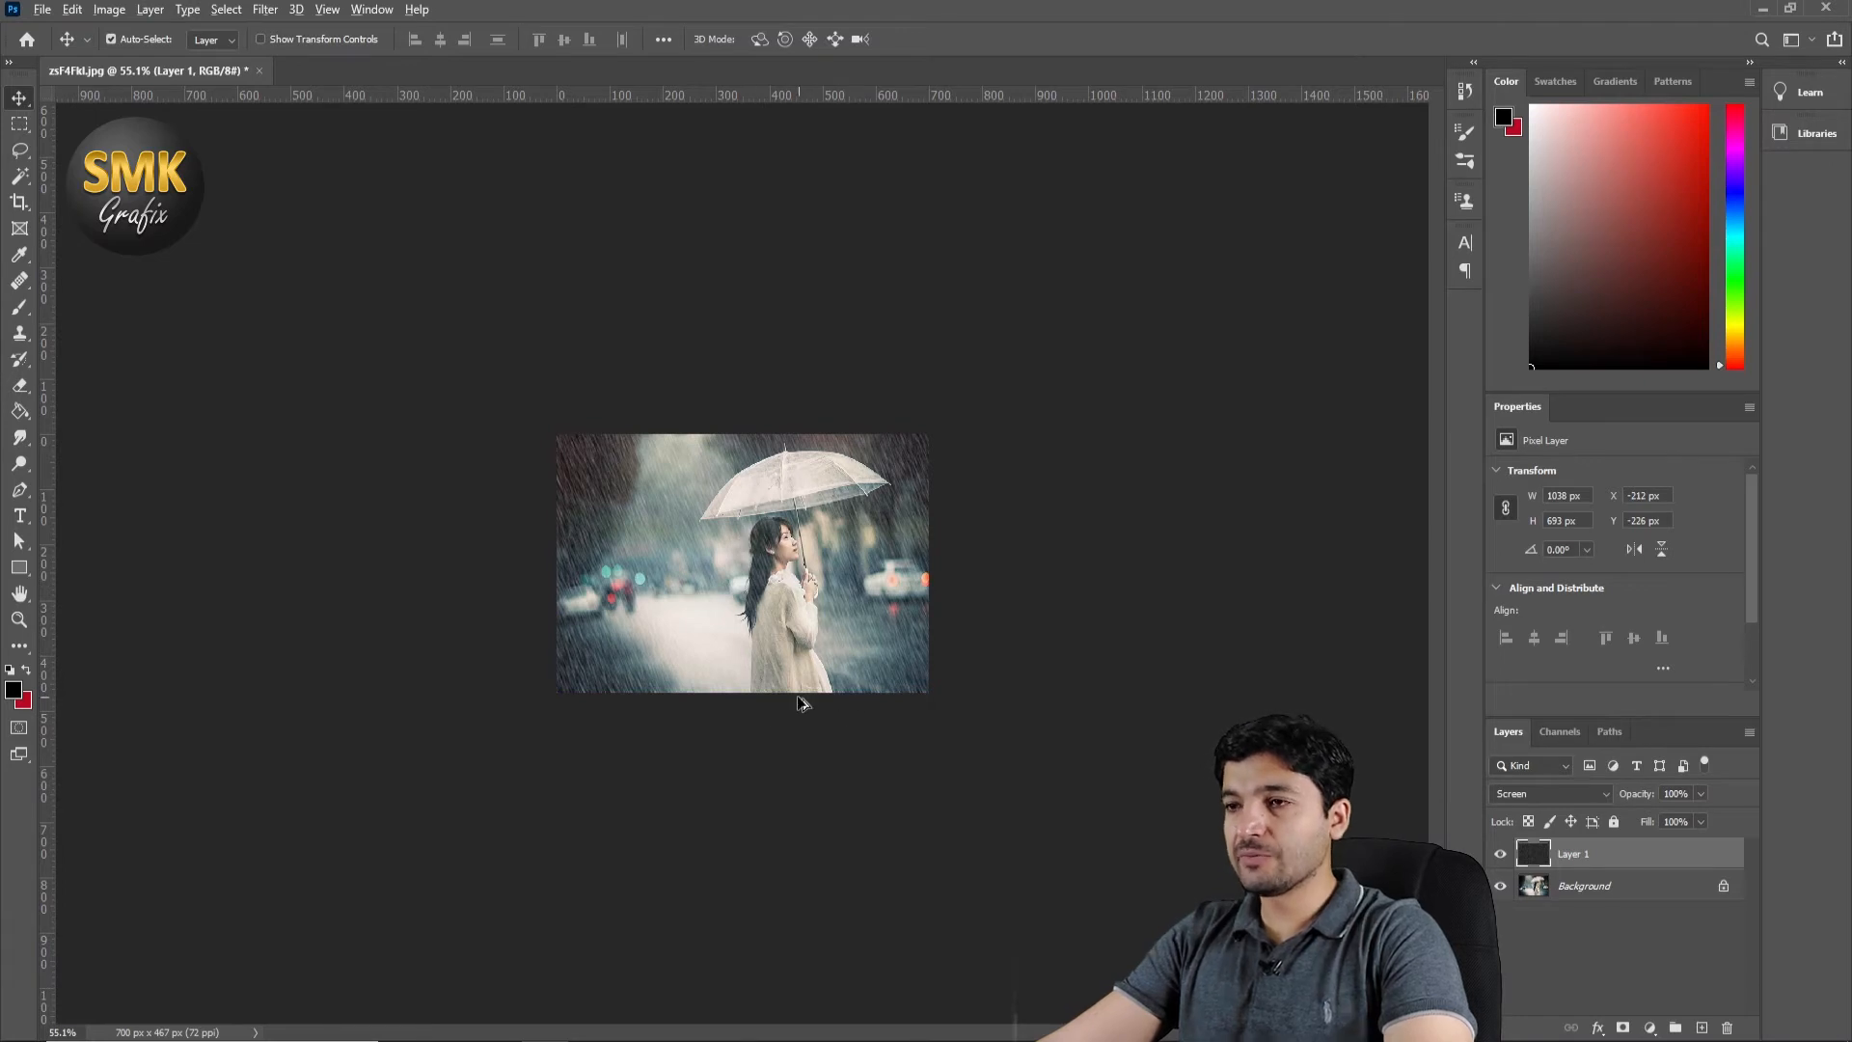
# Create a frame animation in the Timeline and duplicate its first frame.
pyautogui.scroll(3, 796, 697)
pyautogui.scroll(3, 796, 697)
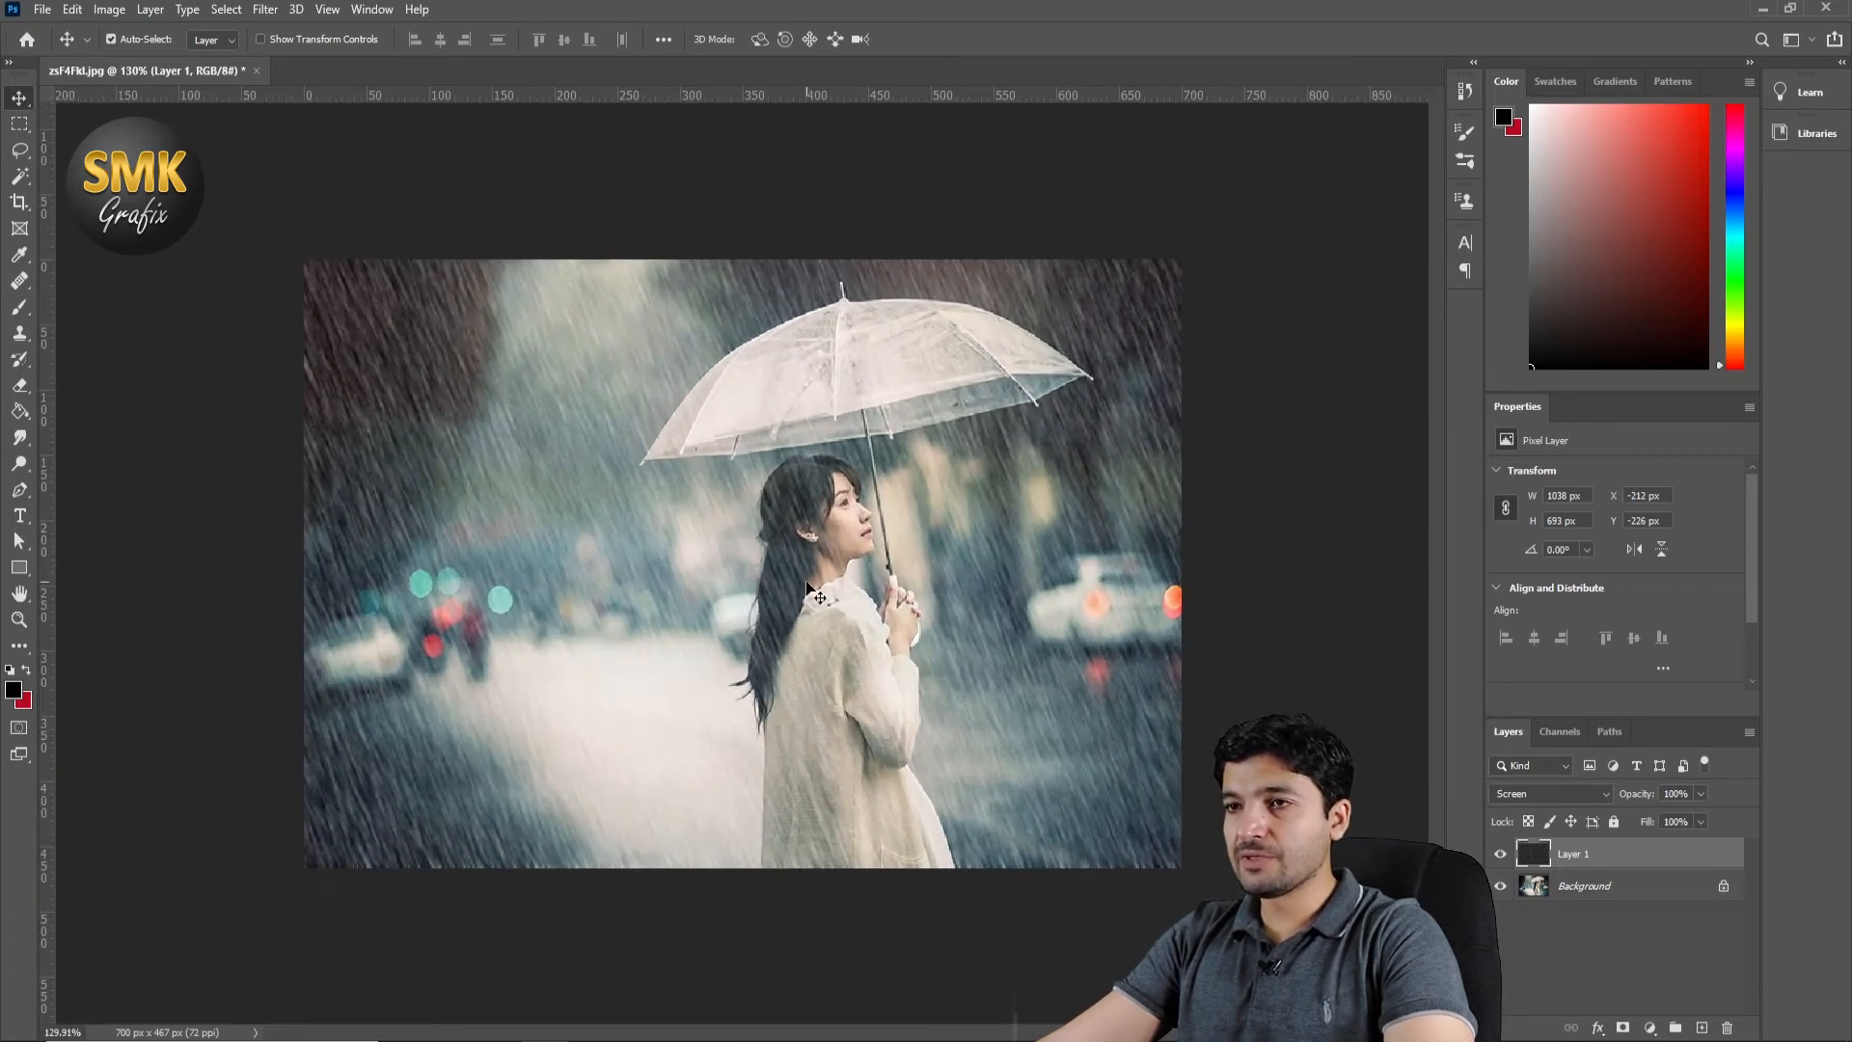
pyautogui.click(372, 9)
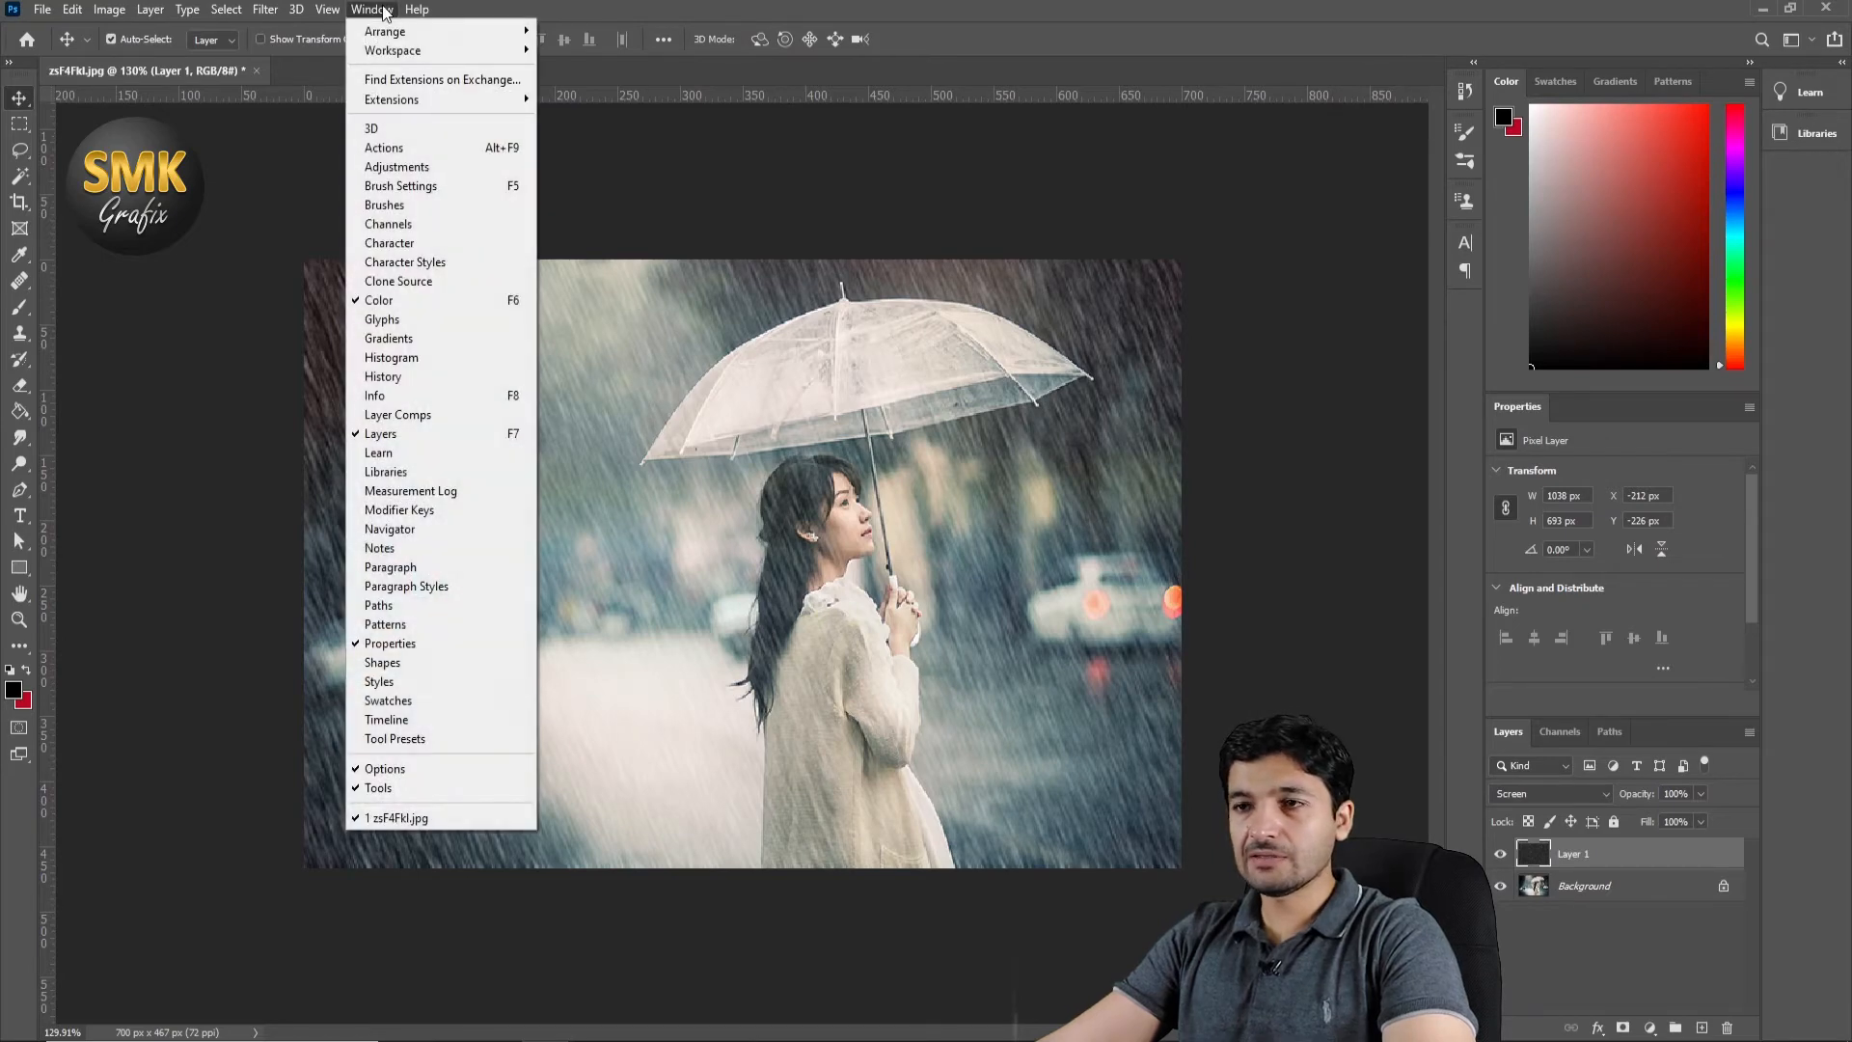
pyautogui.click(404, 719)
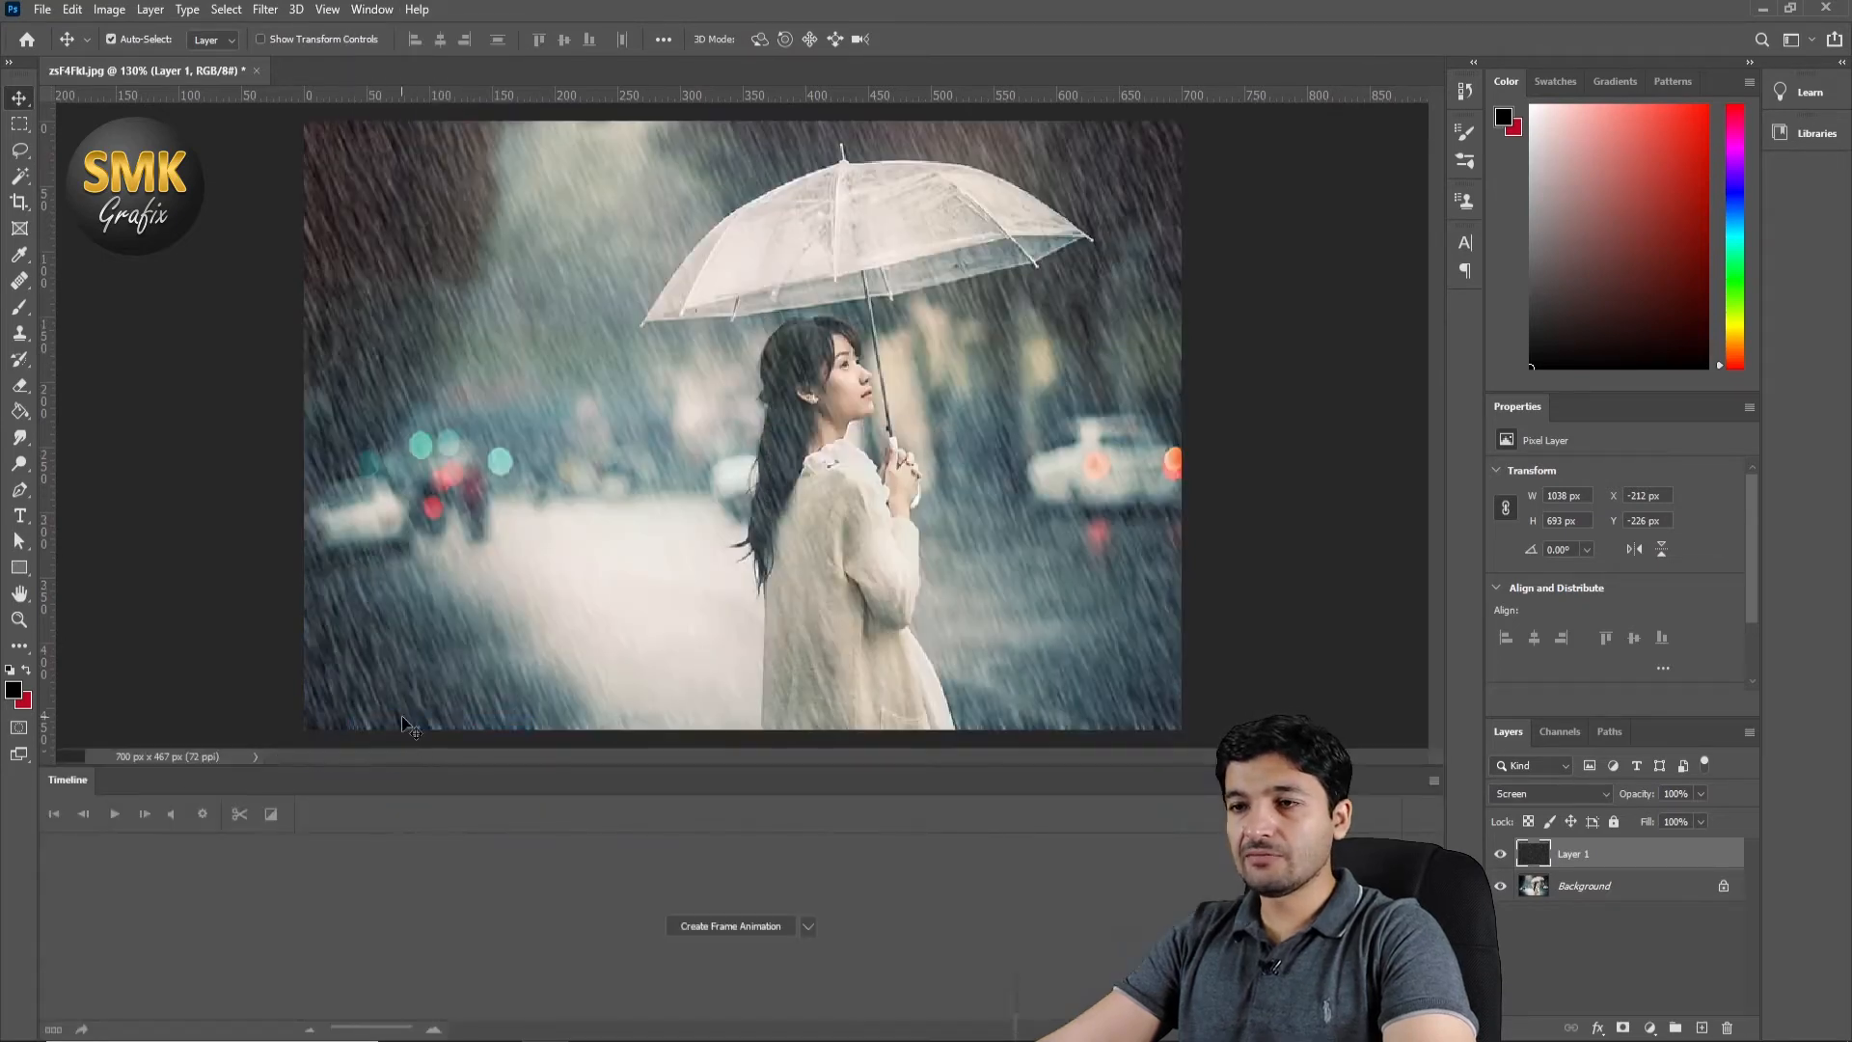
pyautogui.click(726, 926)
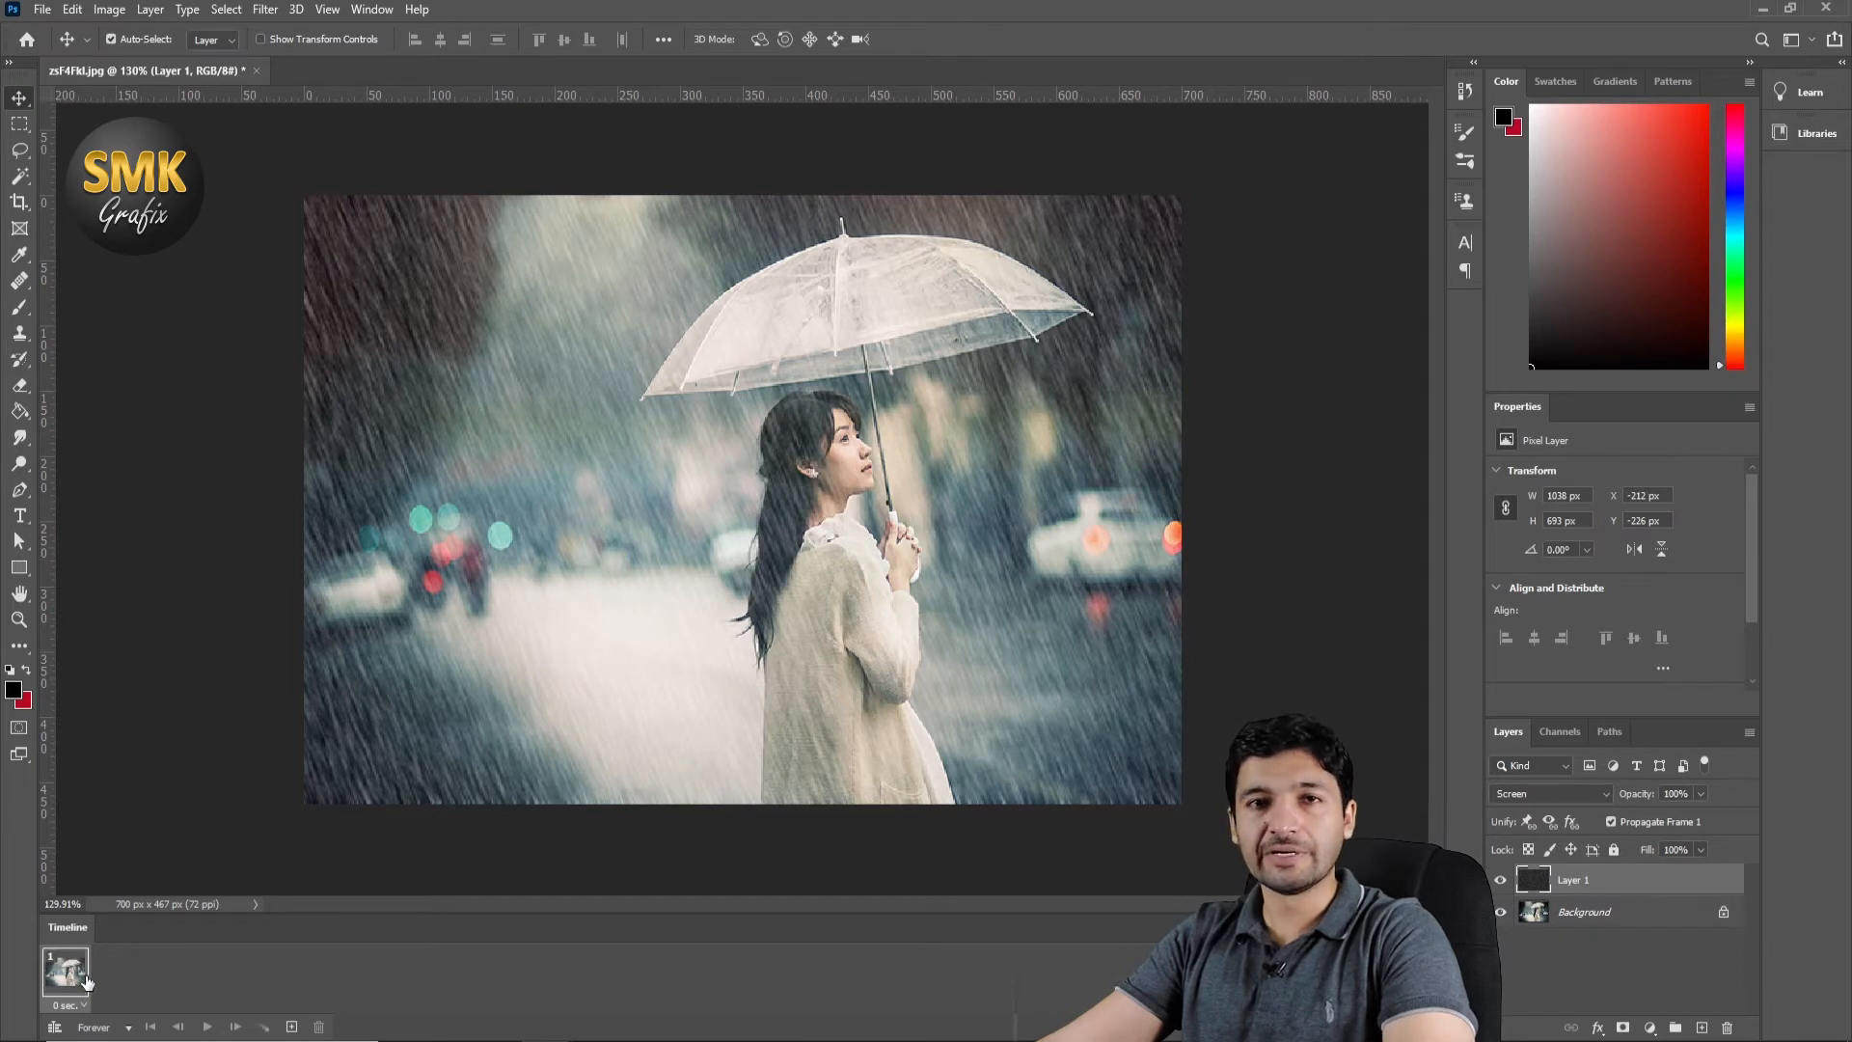
pyautogui.click(290, 1028)
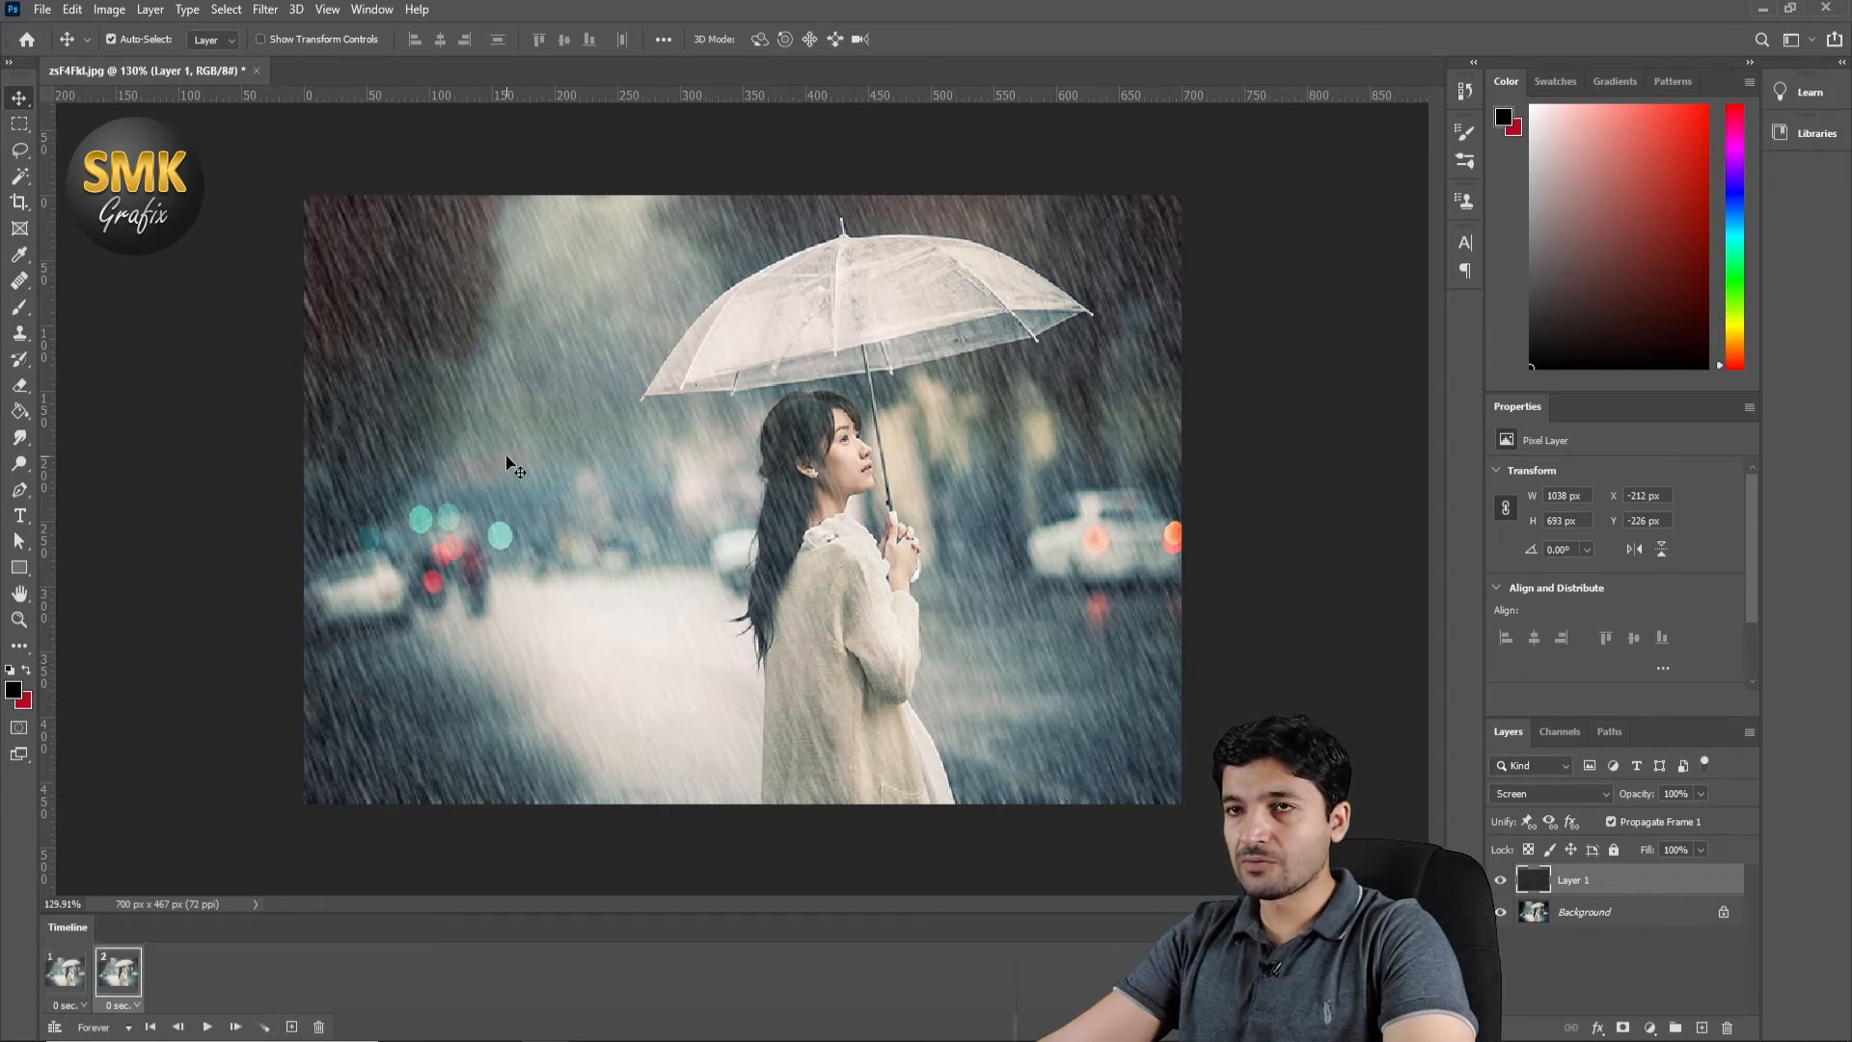
# Shift the rain layer down and right to about X -198 px, Y -198 px in frame 2, and further in an added frame 3.
pyautogui.moveTo(506, 458); pyautogui.dragTo(530, 494)
pyautogui.click(291, 1027)
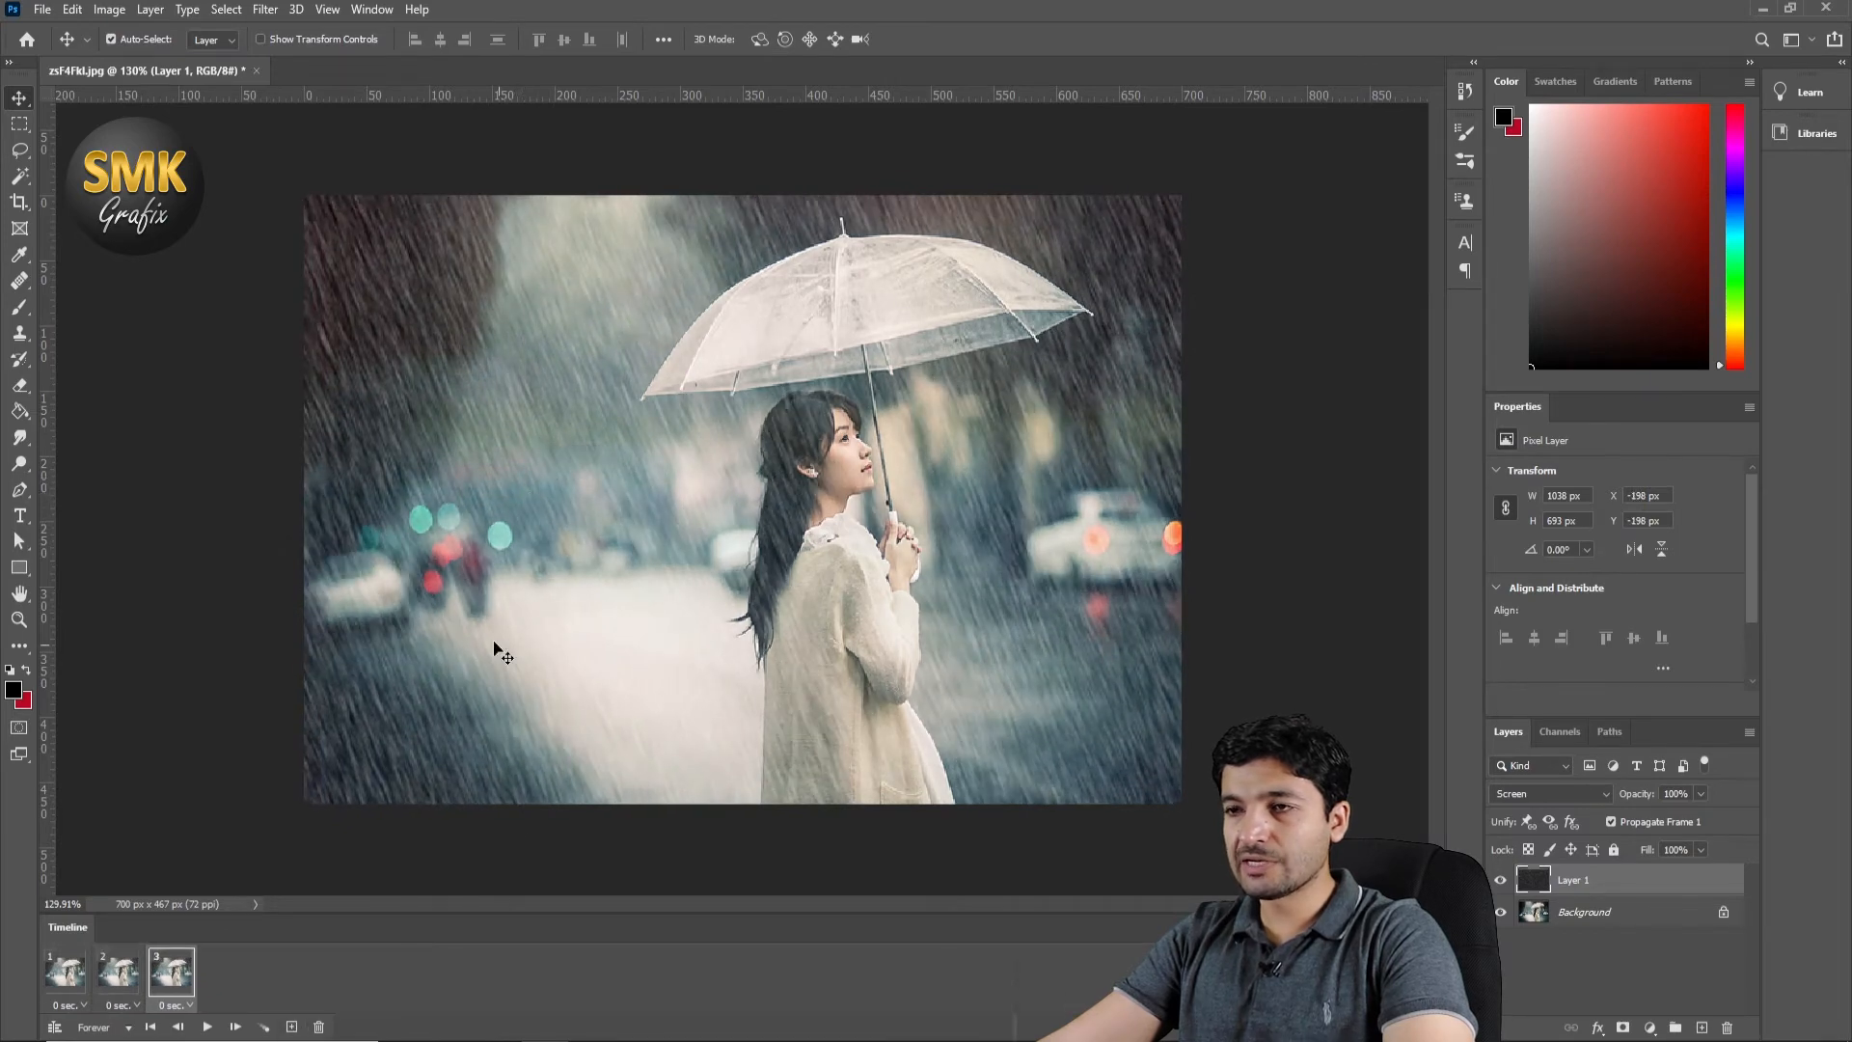
pyautogui.moveTo(455, 577); pyautogui.dragTo(475, 643)
# Add frames 4 to 6, shifting the rain layer further down and right to about X -103 px, Y -62 px in frame 6.
pyautogui.click(291, 1028)
pyautogui.click(292, 1028)
pyautogui.click(292, 1028)
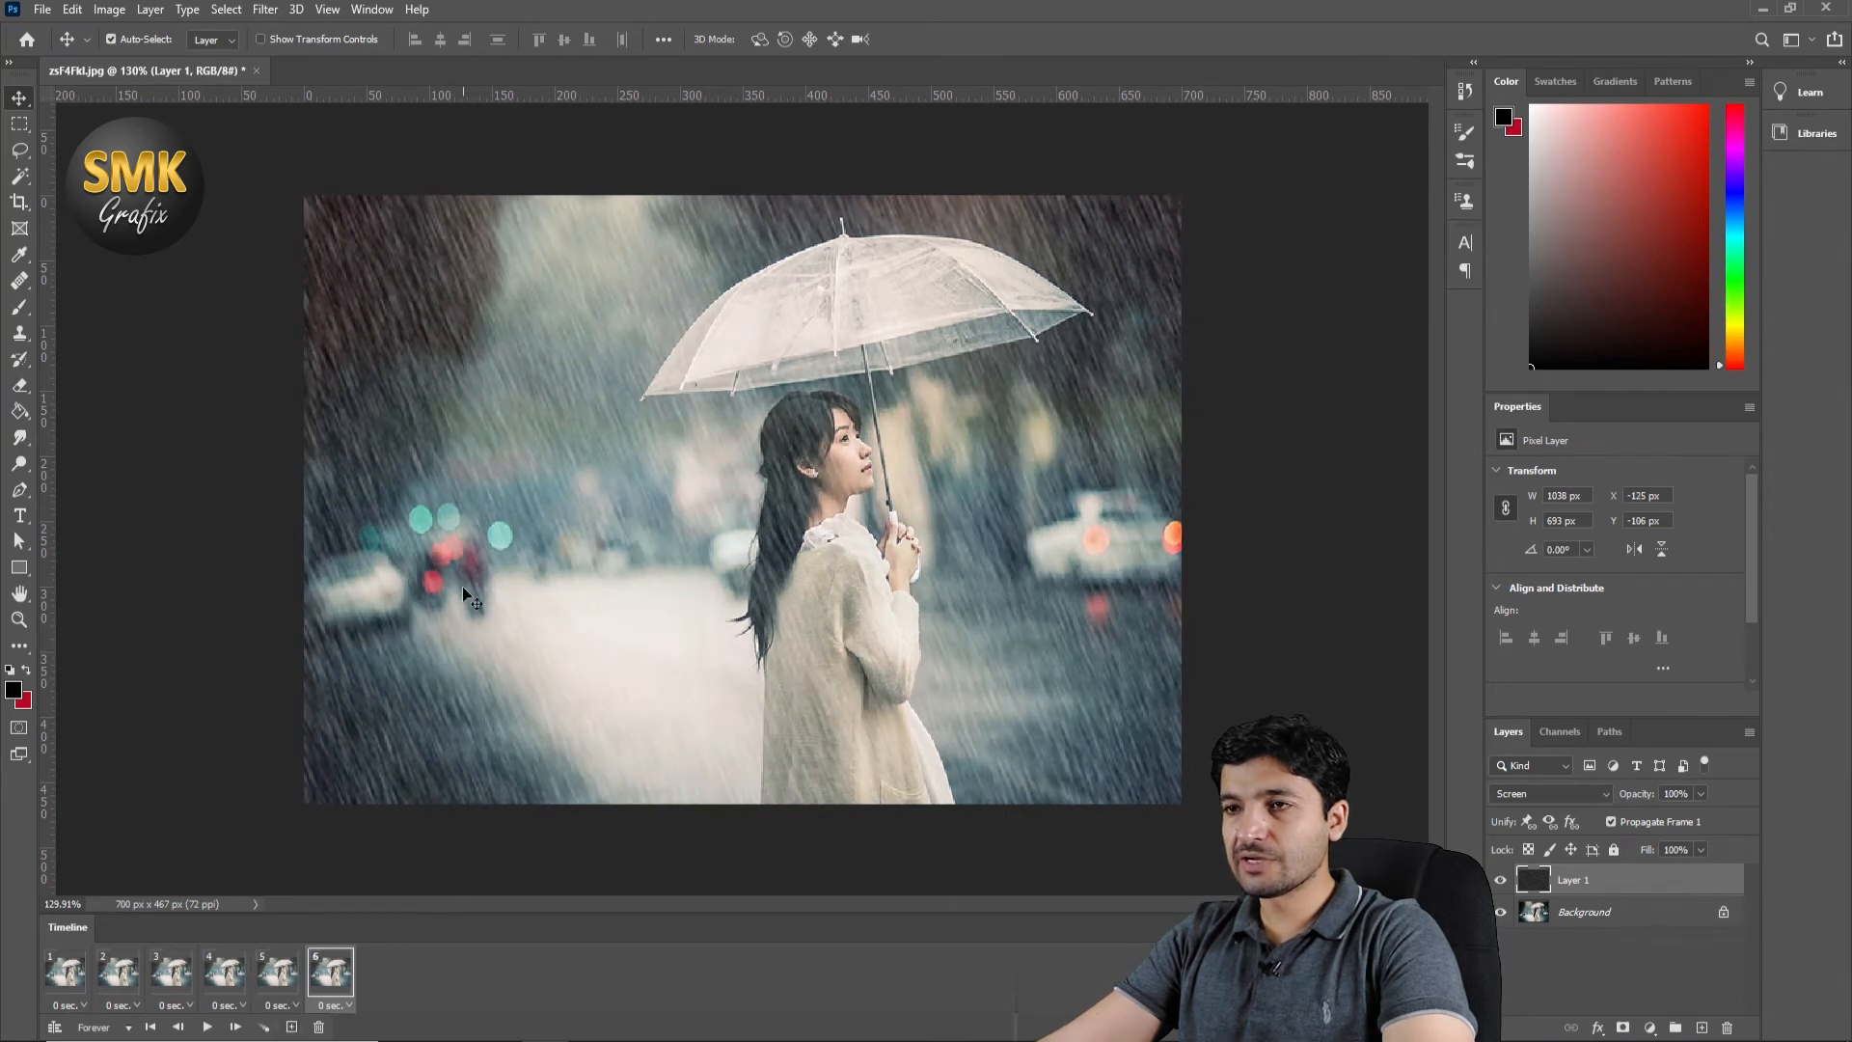
pyautogui.moveTo(453, 539); pyautogui.dragTo(482, 582)
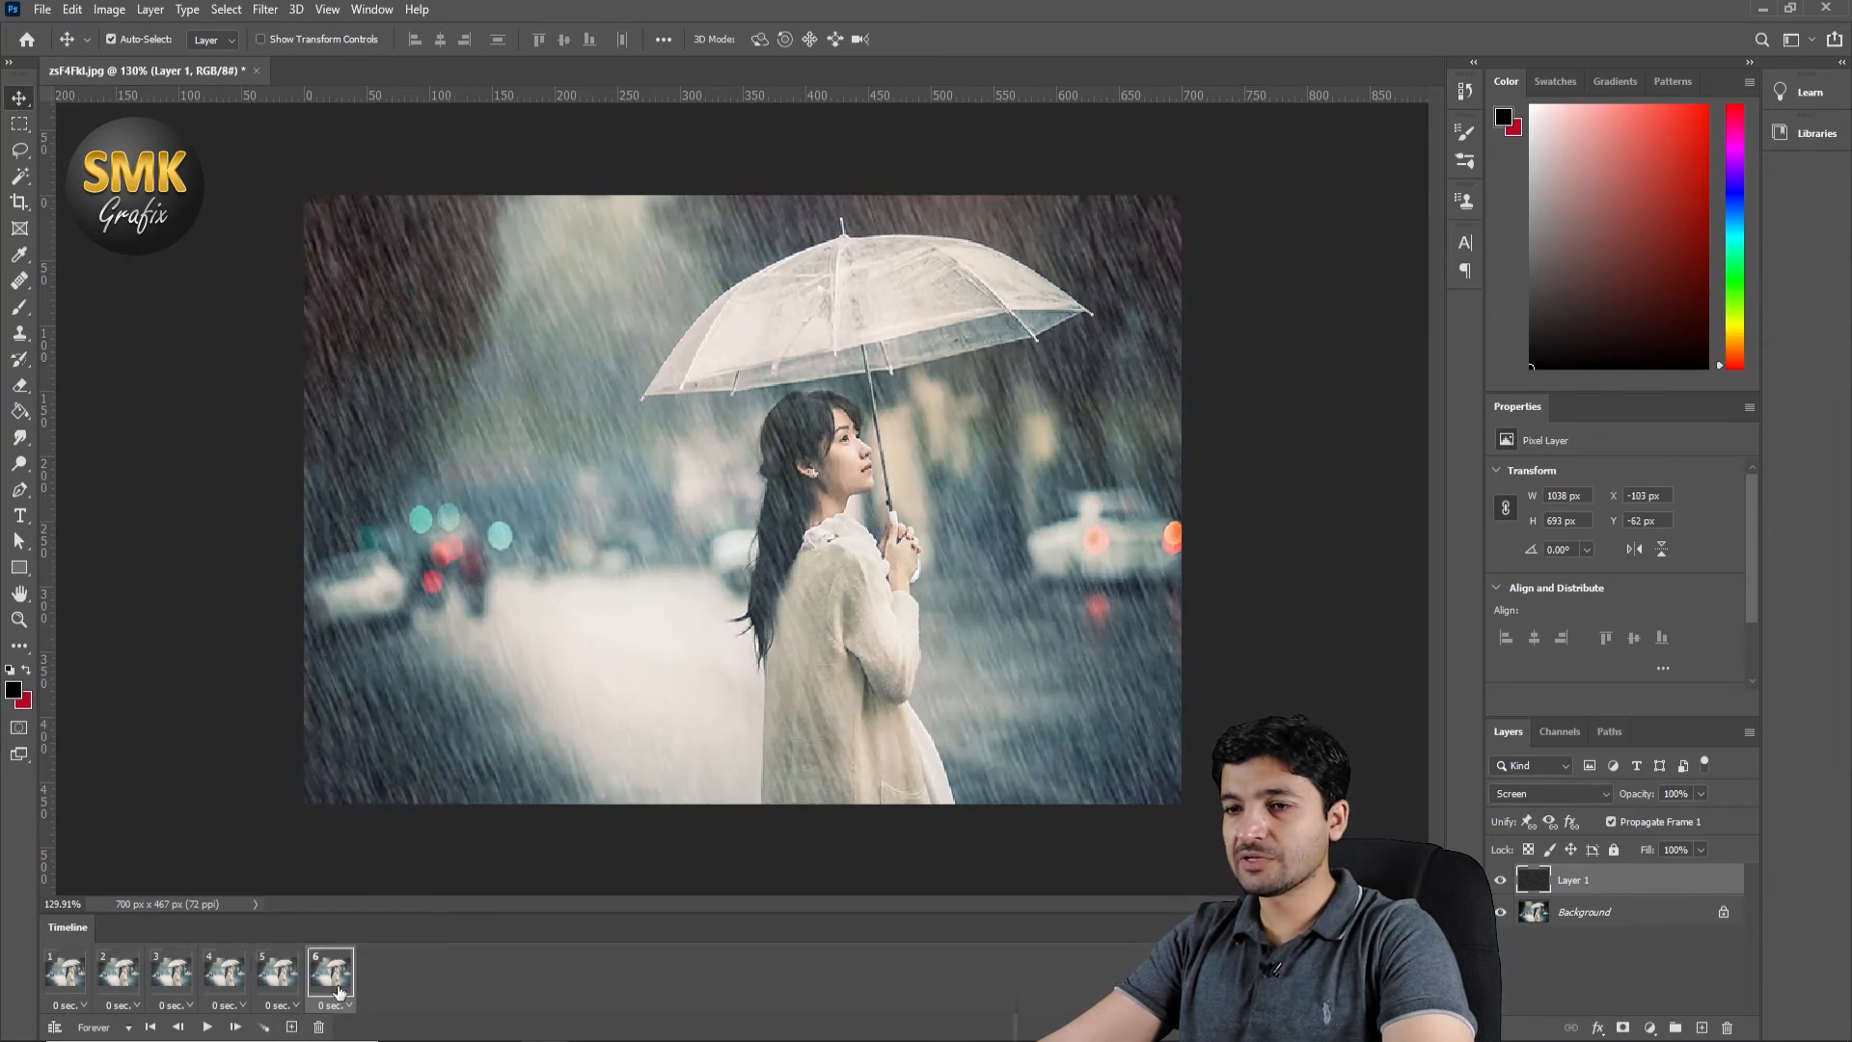
# Add frames 7 and 8, shifting the rain layer down and right to about X -60 px, Y -14 px in frame 8.
pyautogui.click(292, 1028)
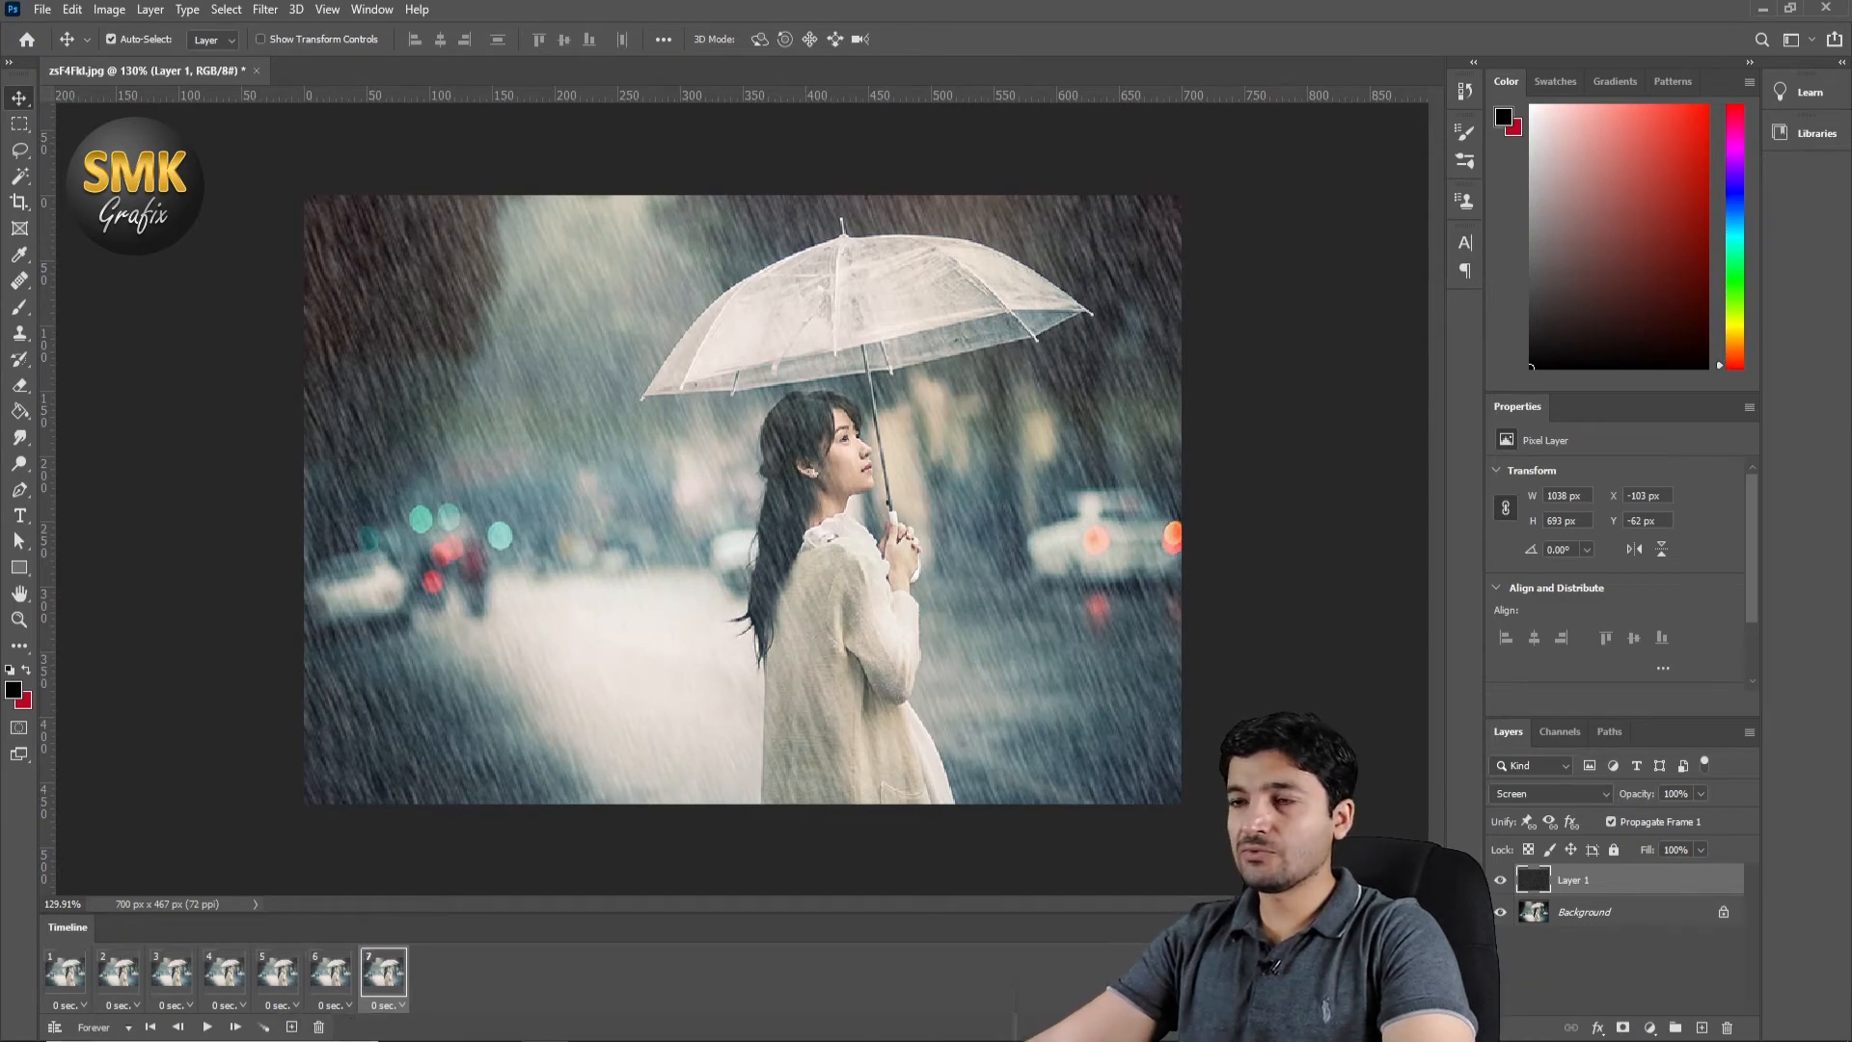
pyautogui.click(292, 1028)
pyautogui.moveTo(455, 533)
pyautogui.mouseDown()
pyautogui.moveTo(480, 611)
pyautogui.moveTo(467, 524)
pyautogui.mouseUp()
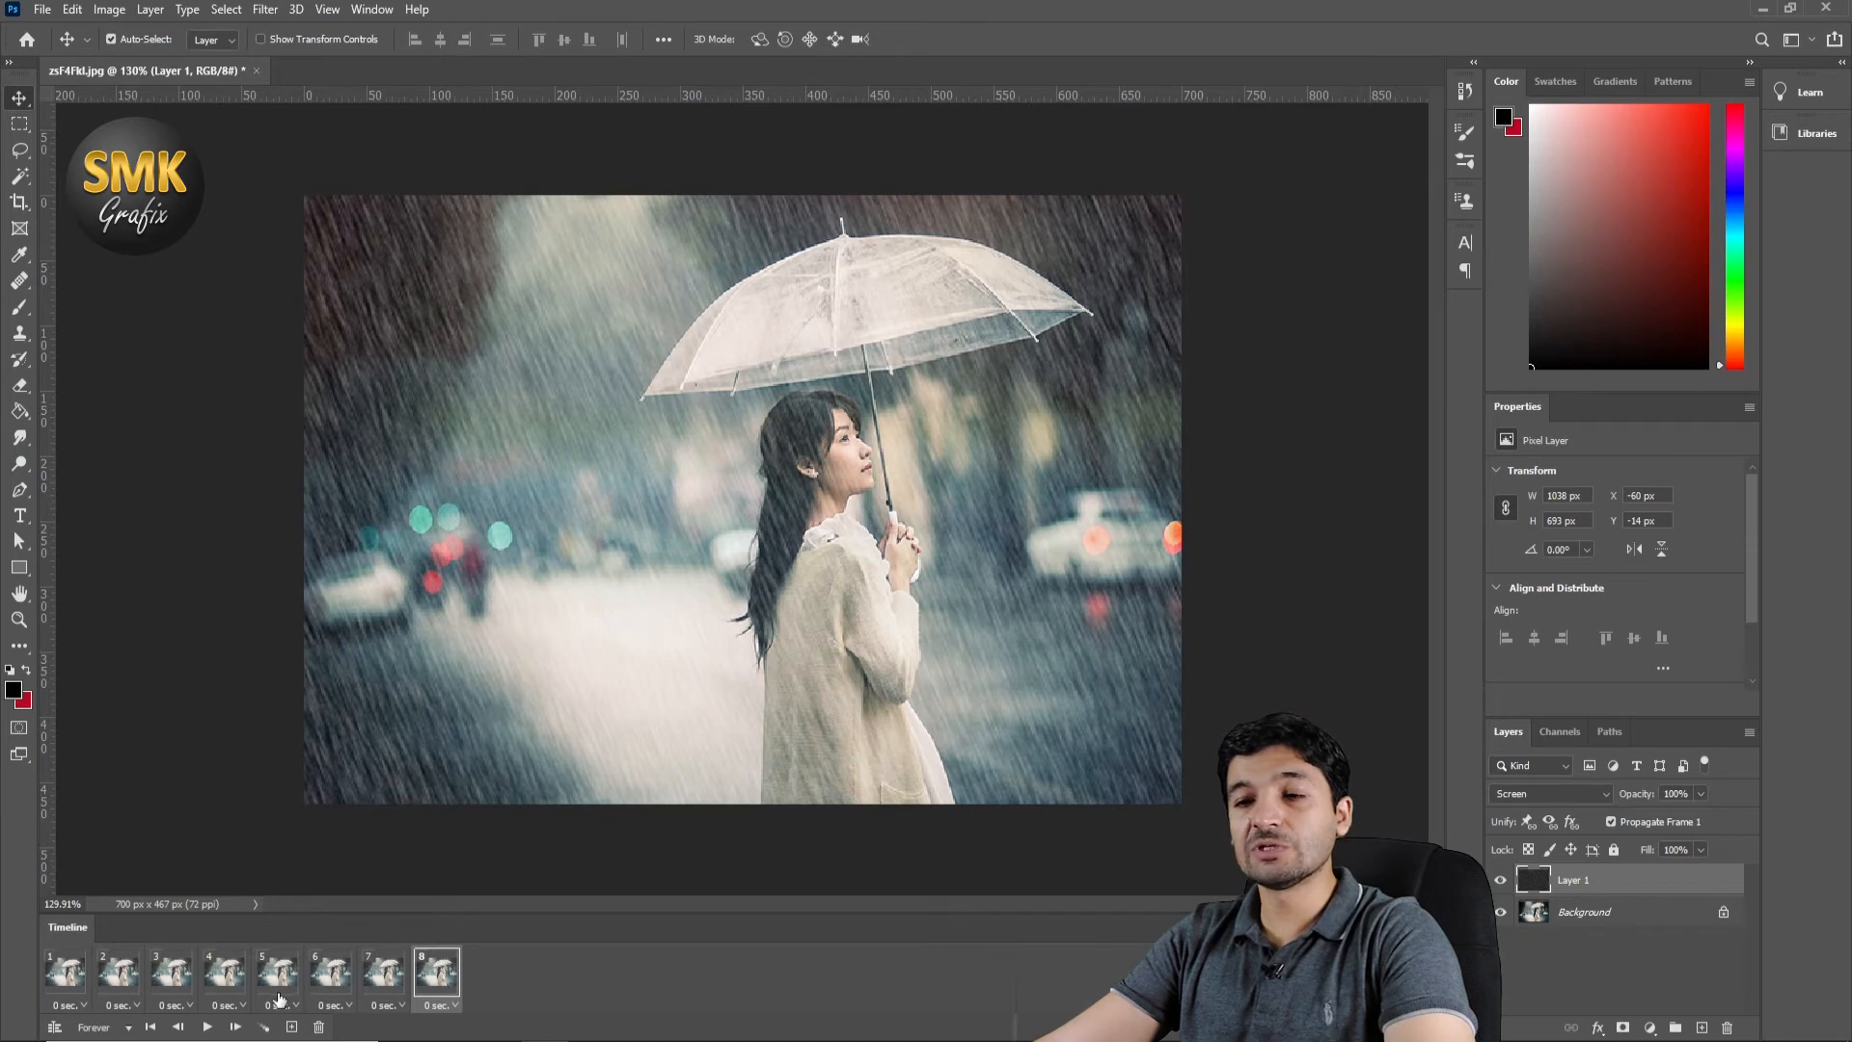
# Preview the rain animation twice, checking the delay options of frame 8 in between.
pyautogui.click(206, 1028)
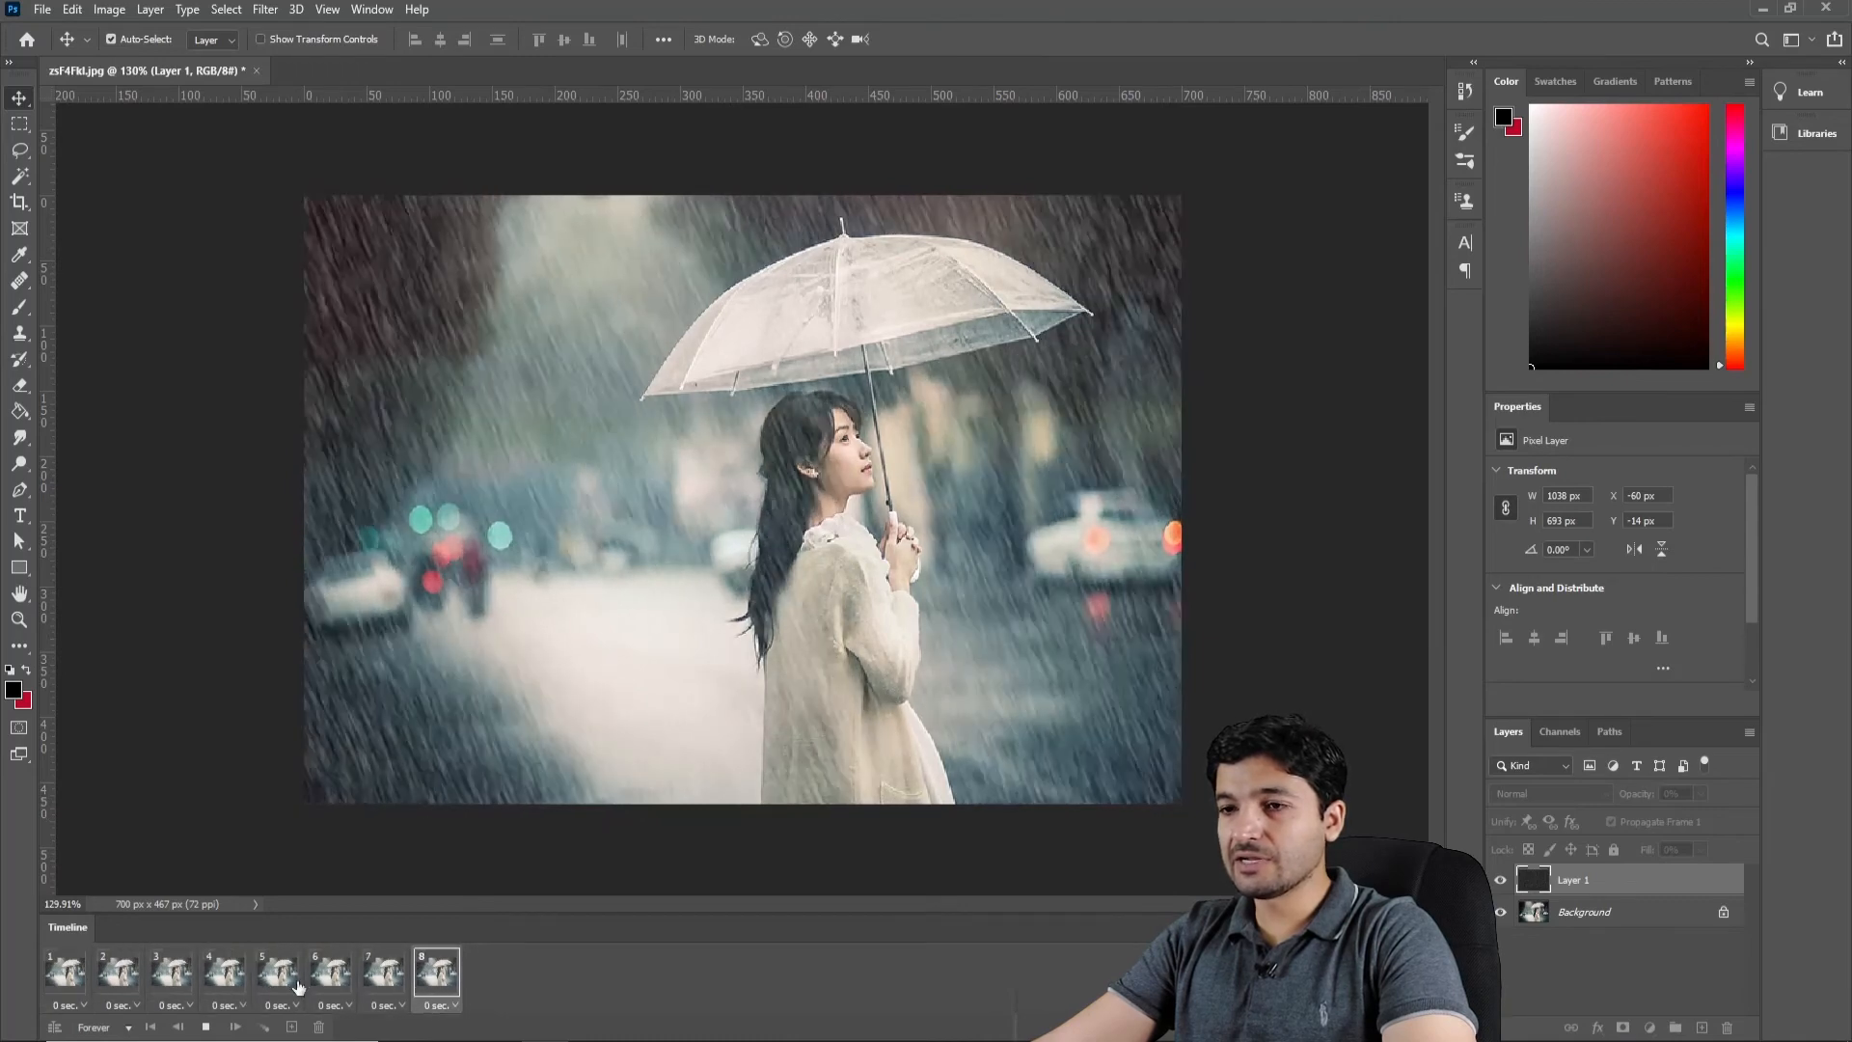
pyautogui.click(206, 1028)
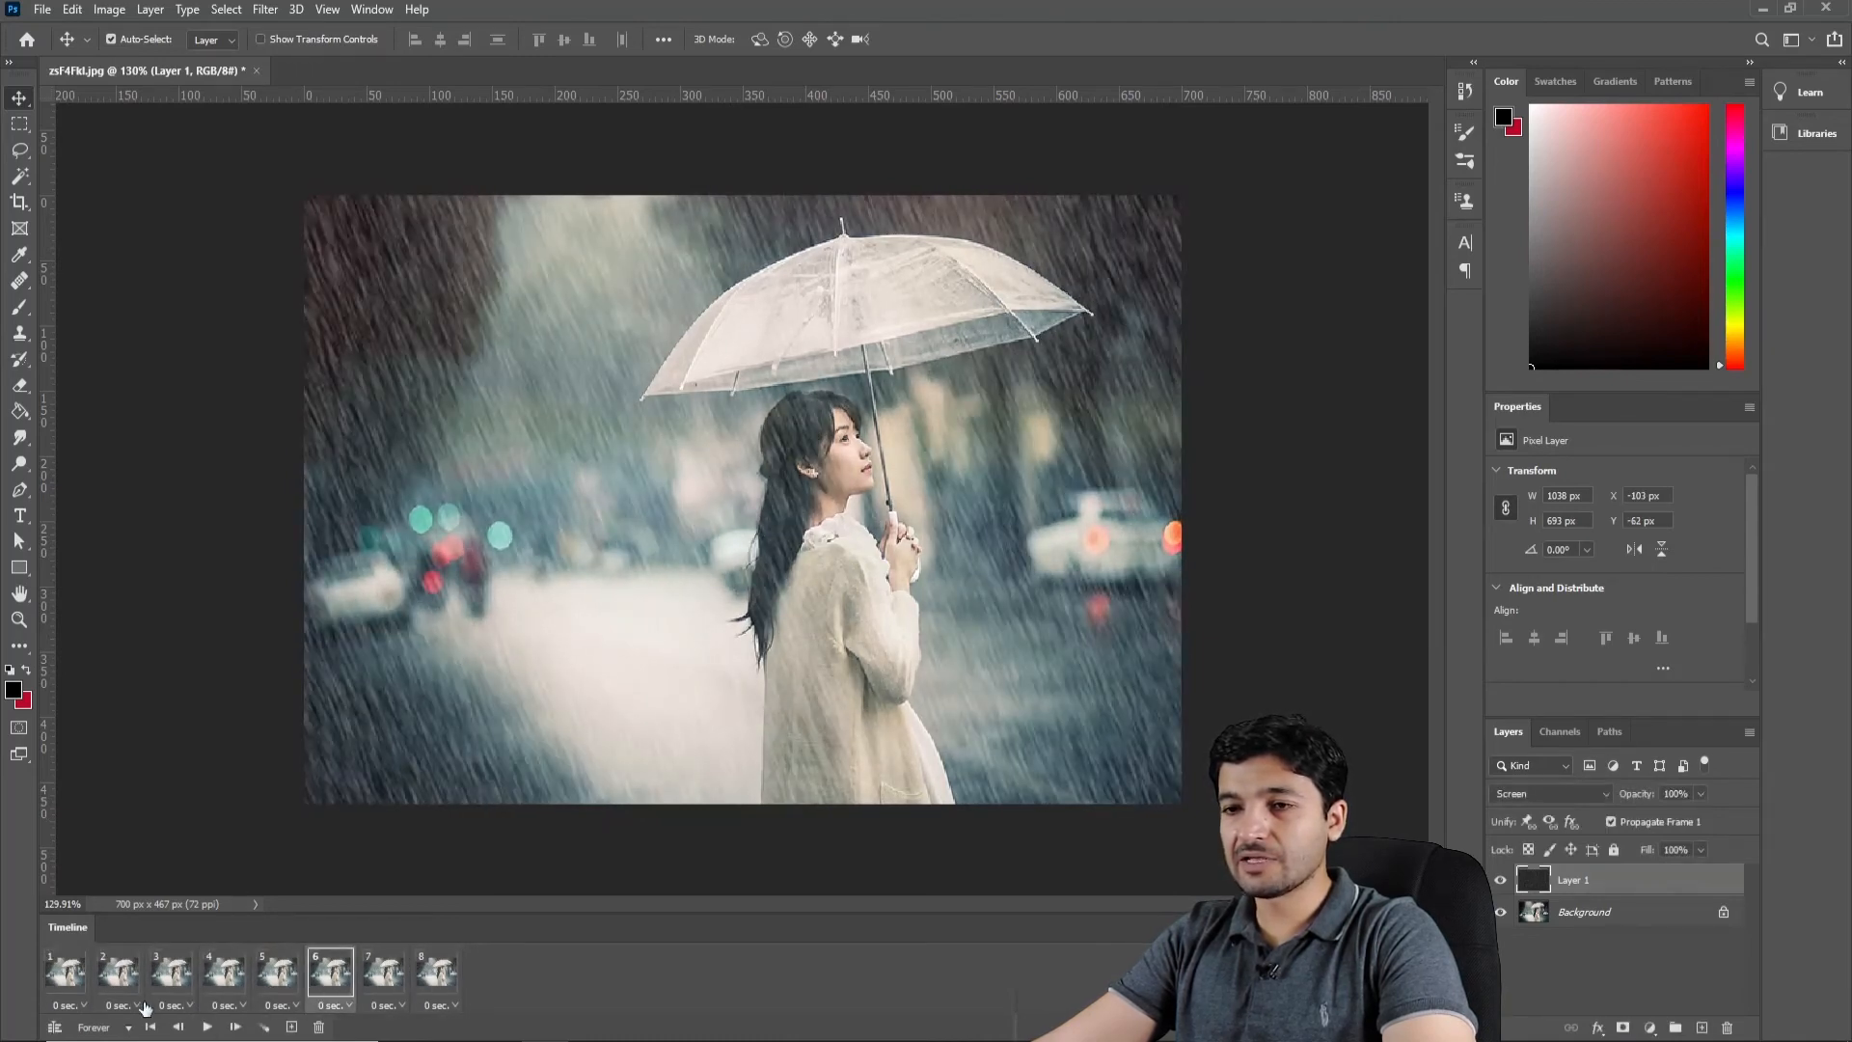
pyautogui.click(449, 1006)
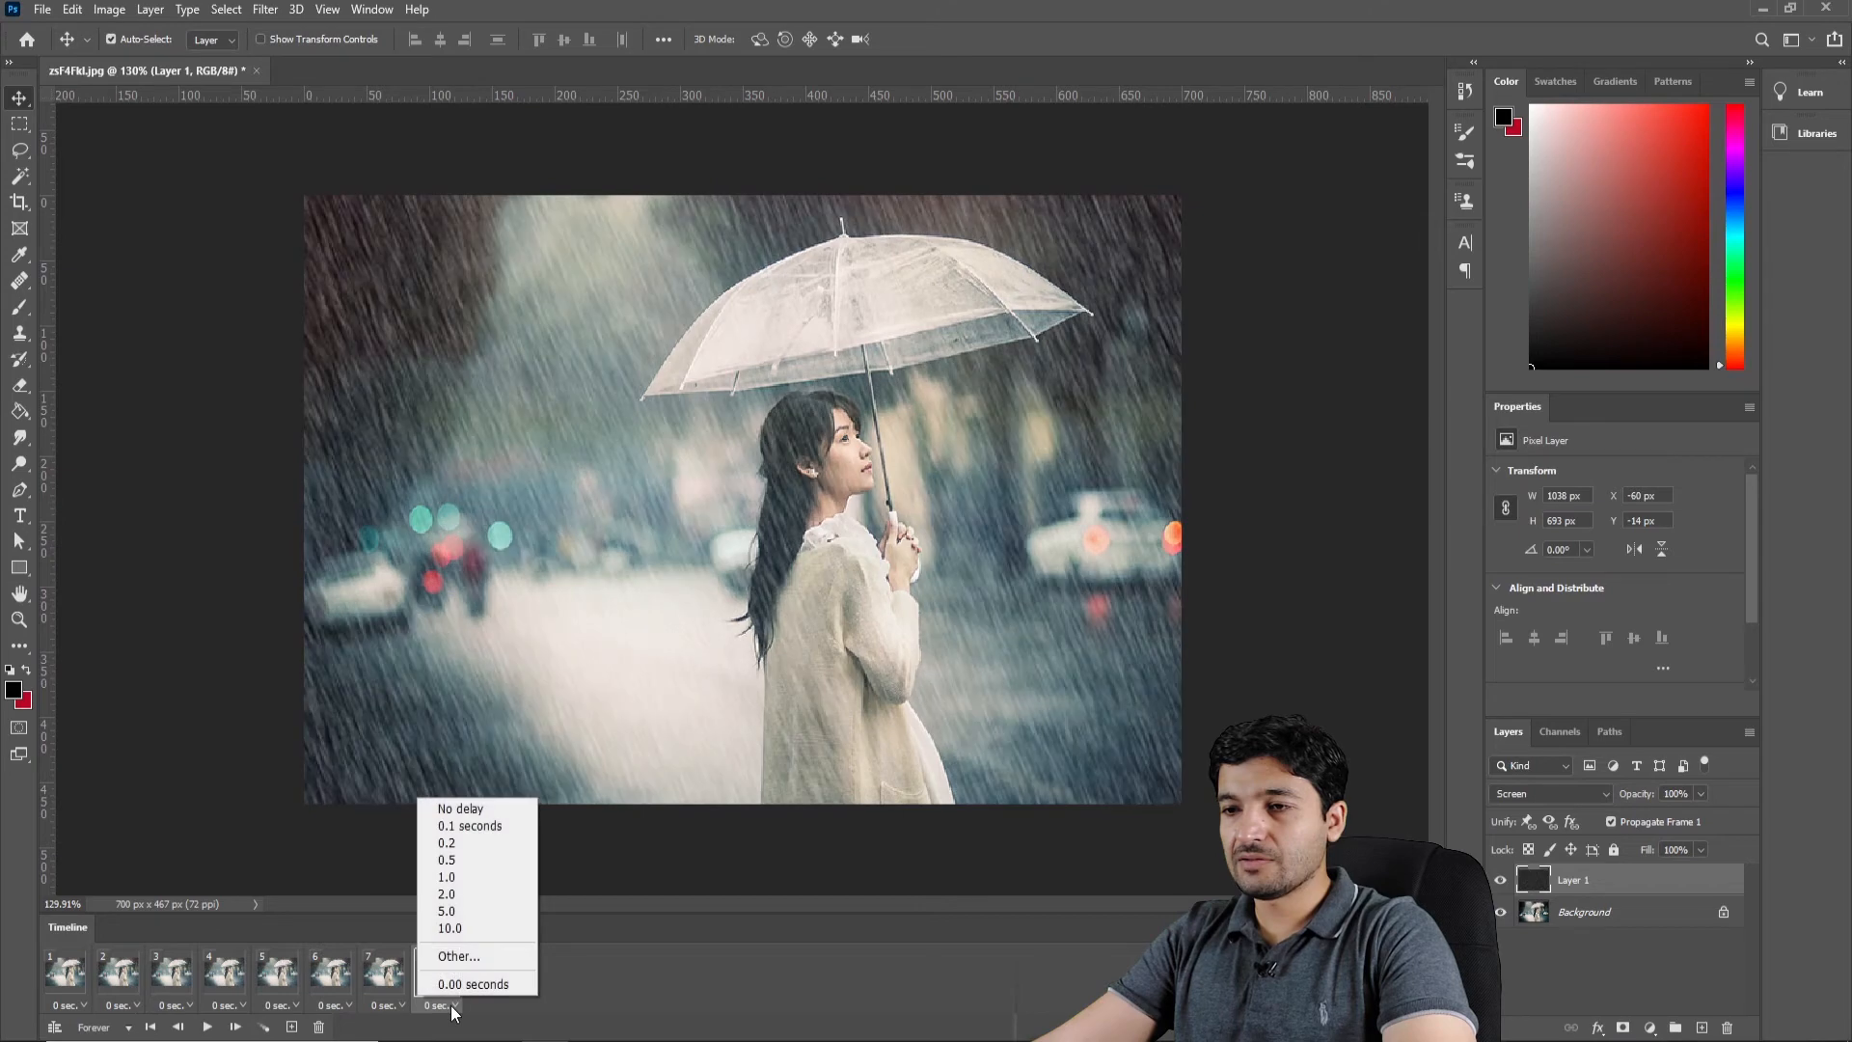
pyautogui.click(569, 1003)
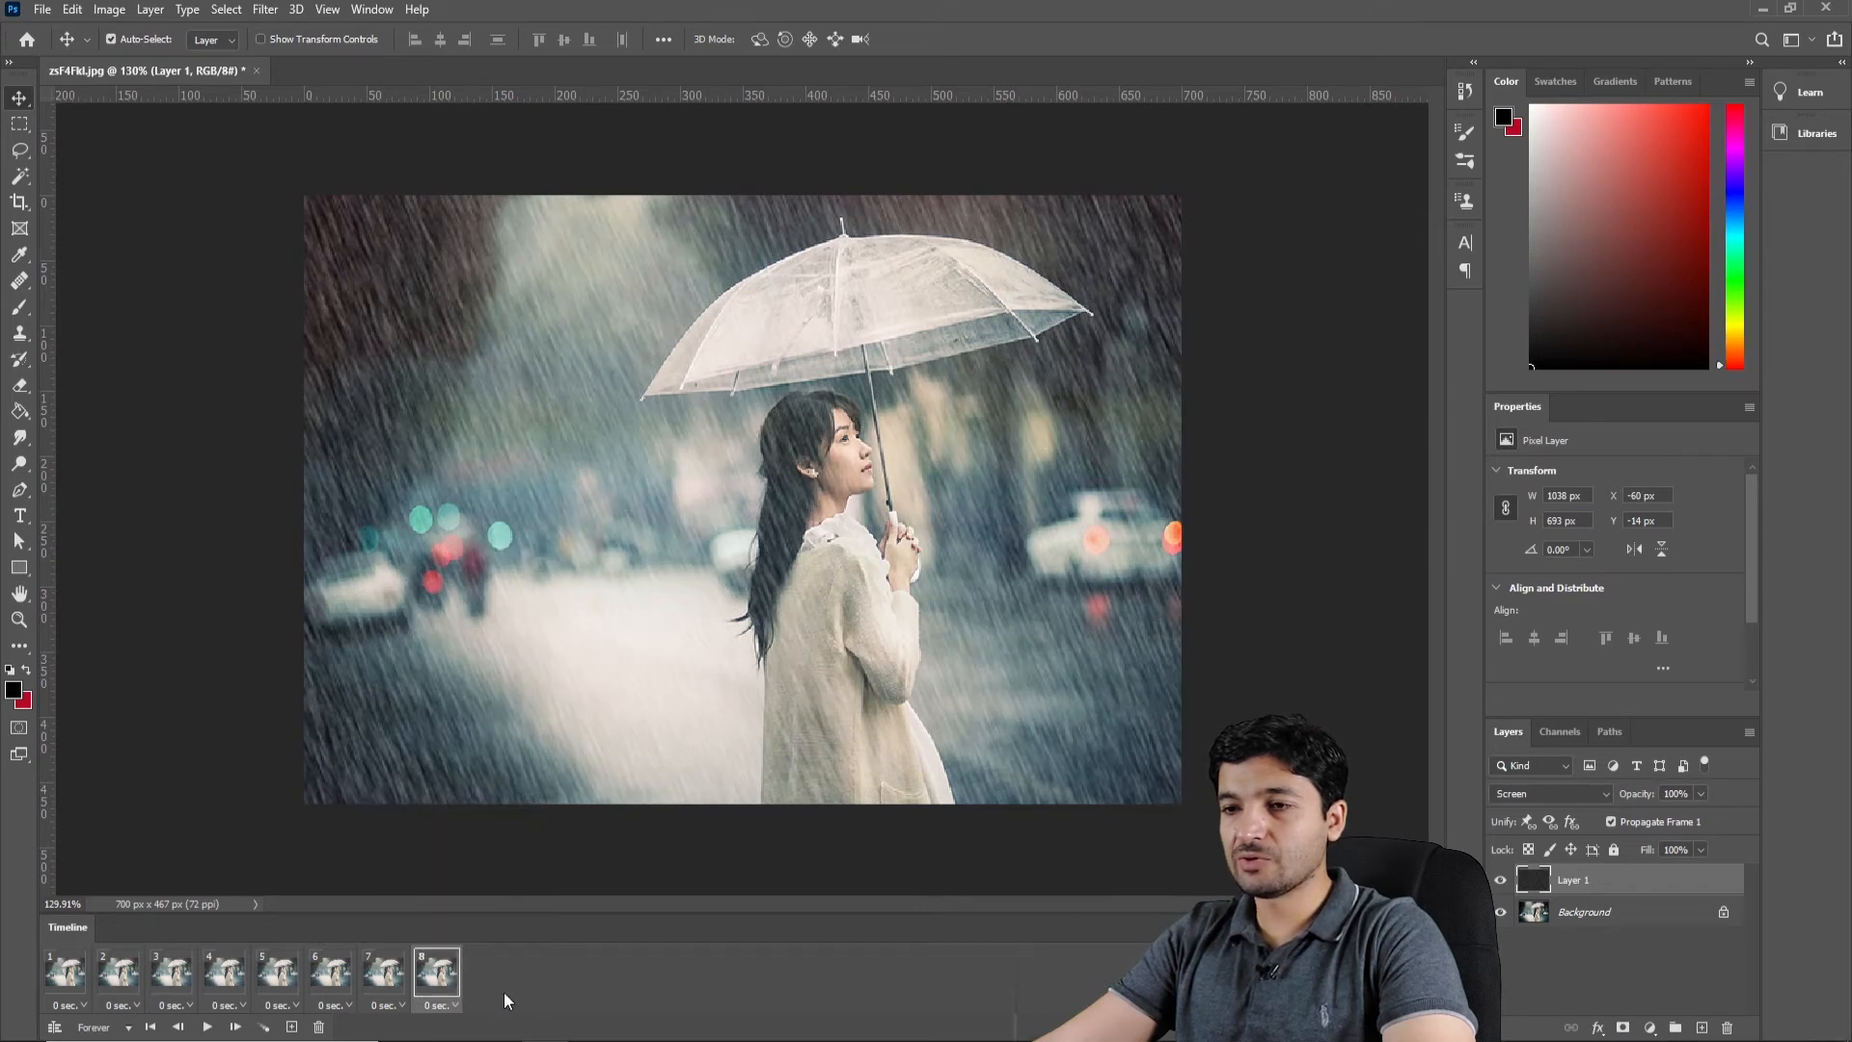
pyautogui.click(207, 1029)
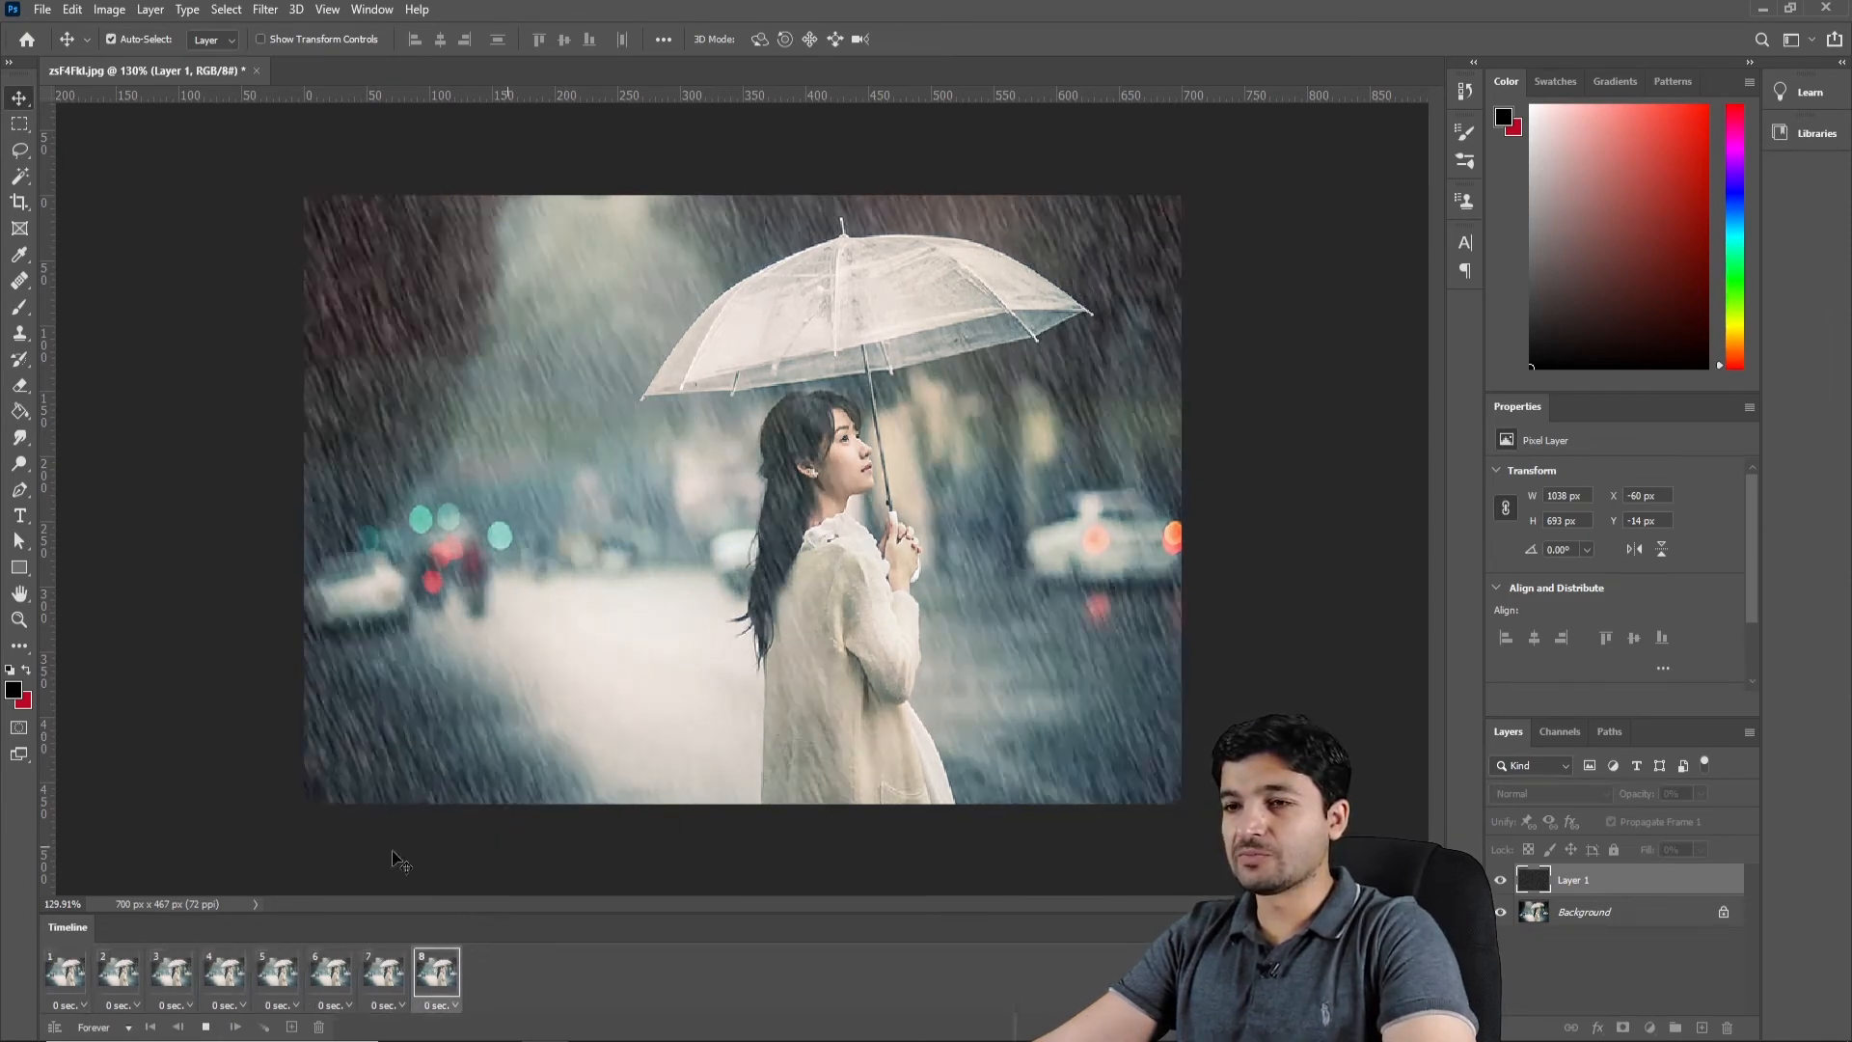
pyautogui.press('space')
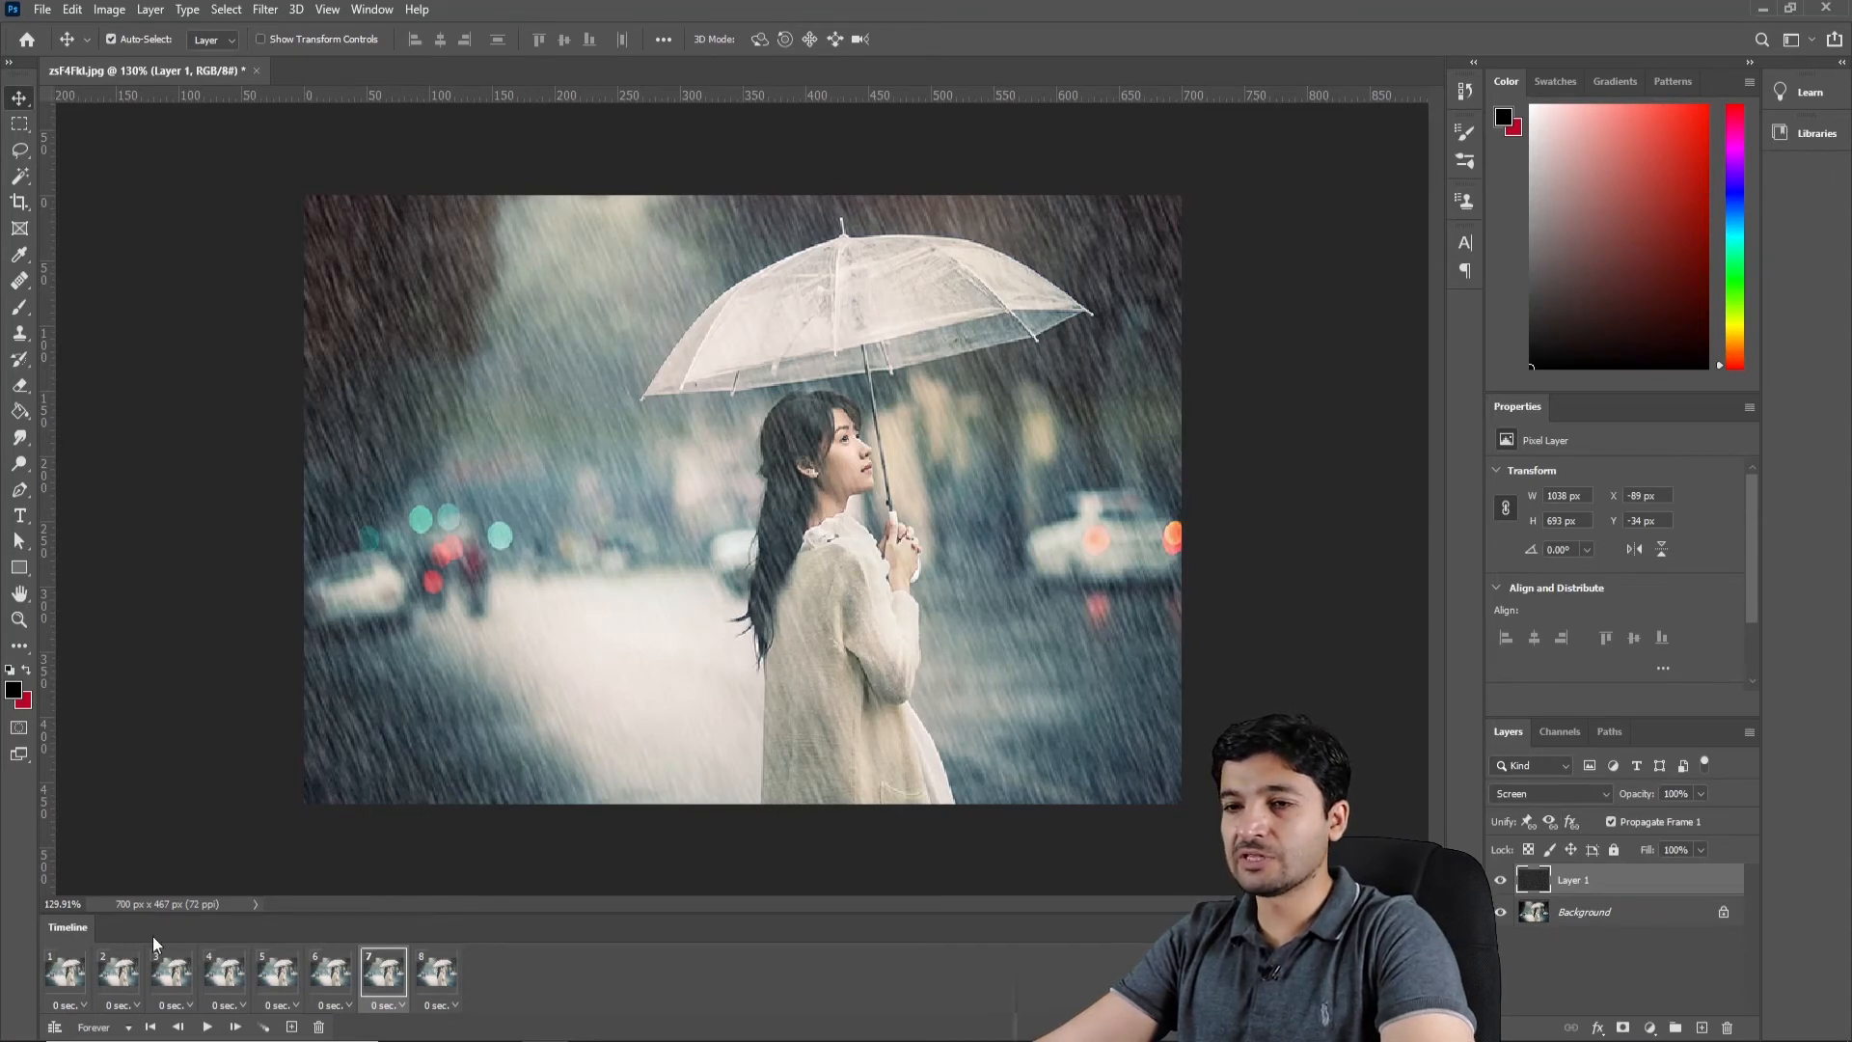
# Save the document as rain.psd in Photoshop format with Maximize Compatibility enabled.
pyautogui.click(39, 13)
pyautogui.click(84, 230)
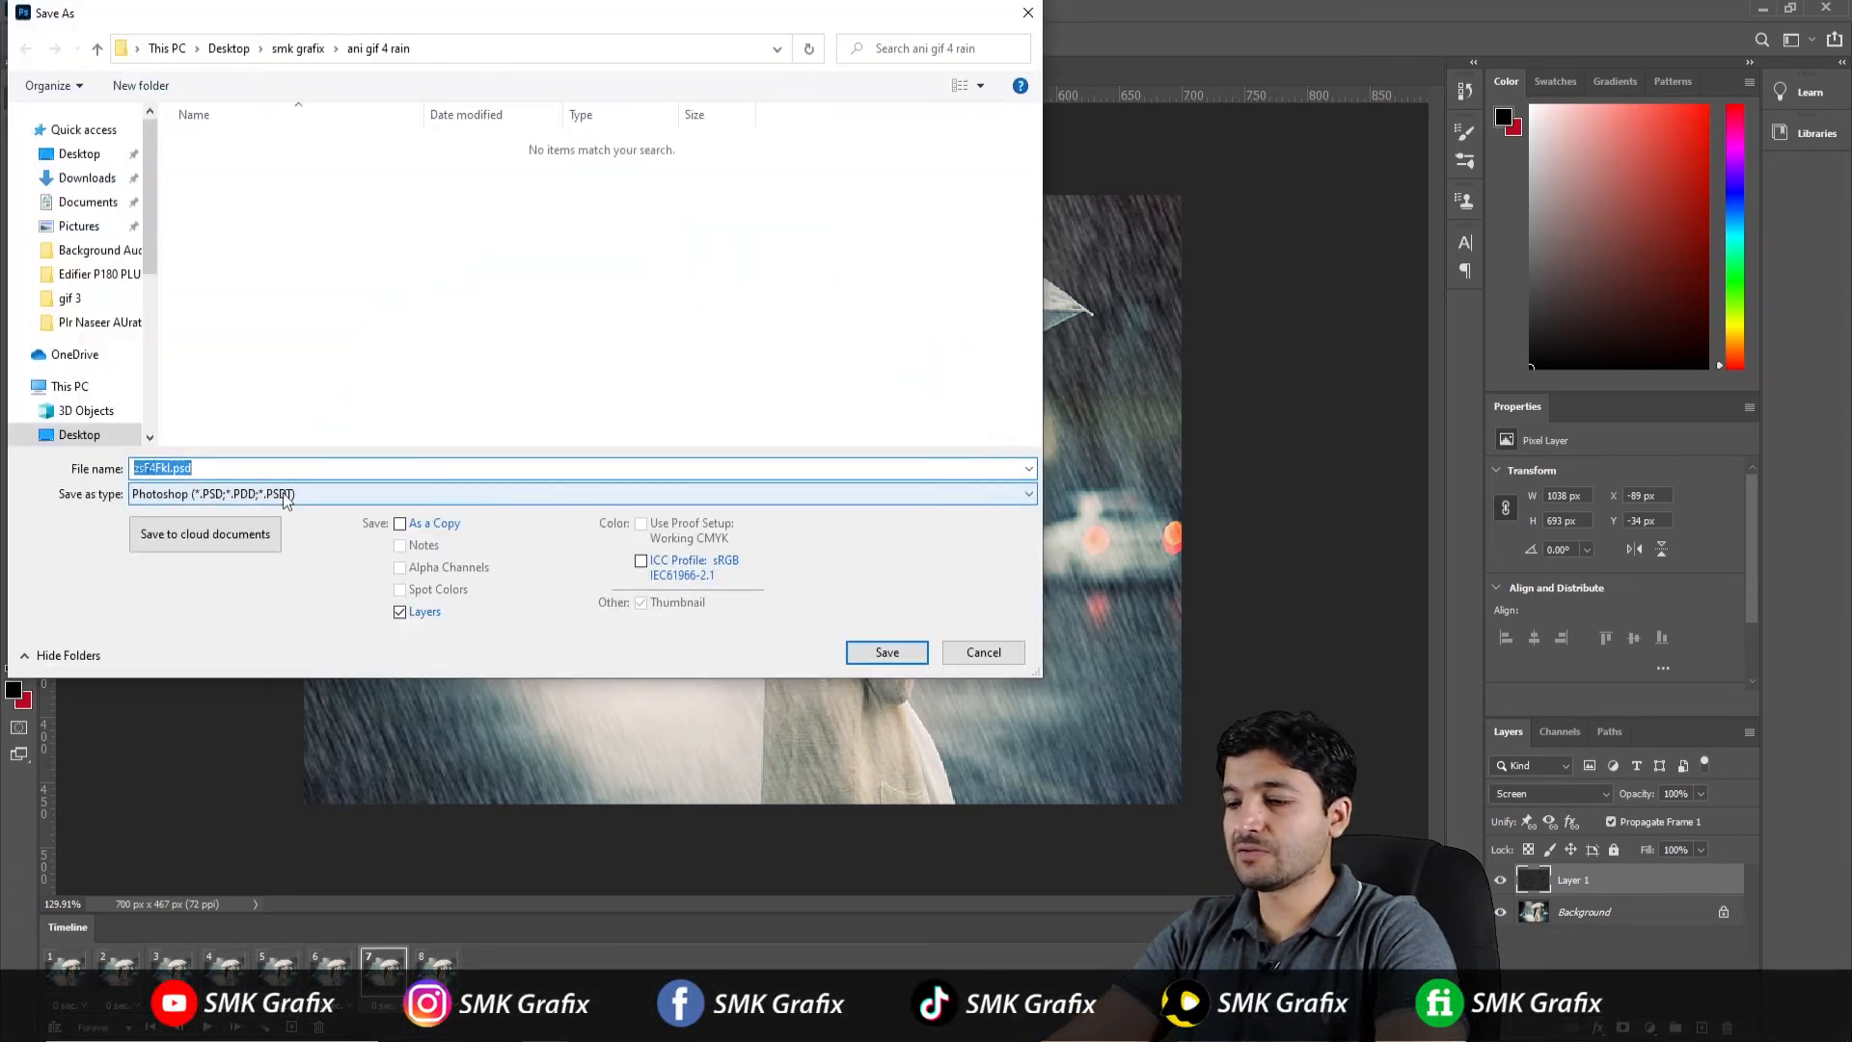
pyautogui.click(885, 651)
pyautogui.click(888, 198)
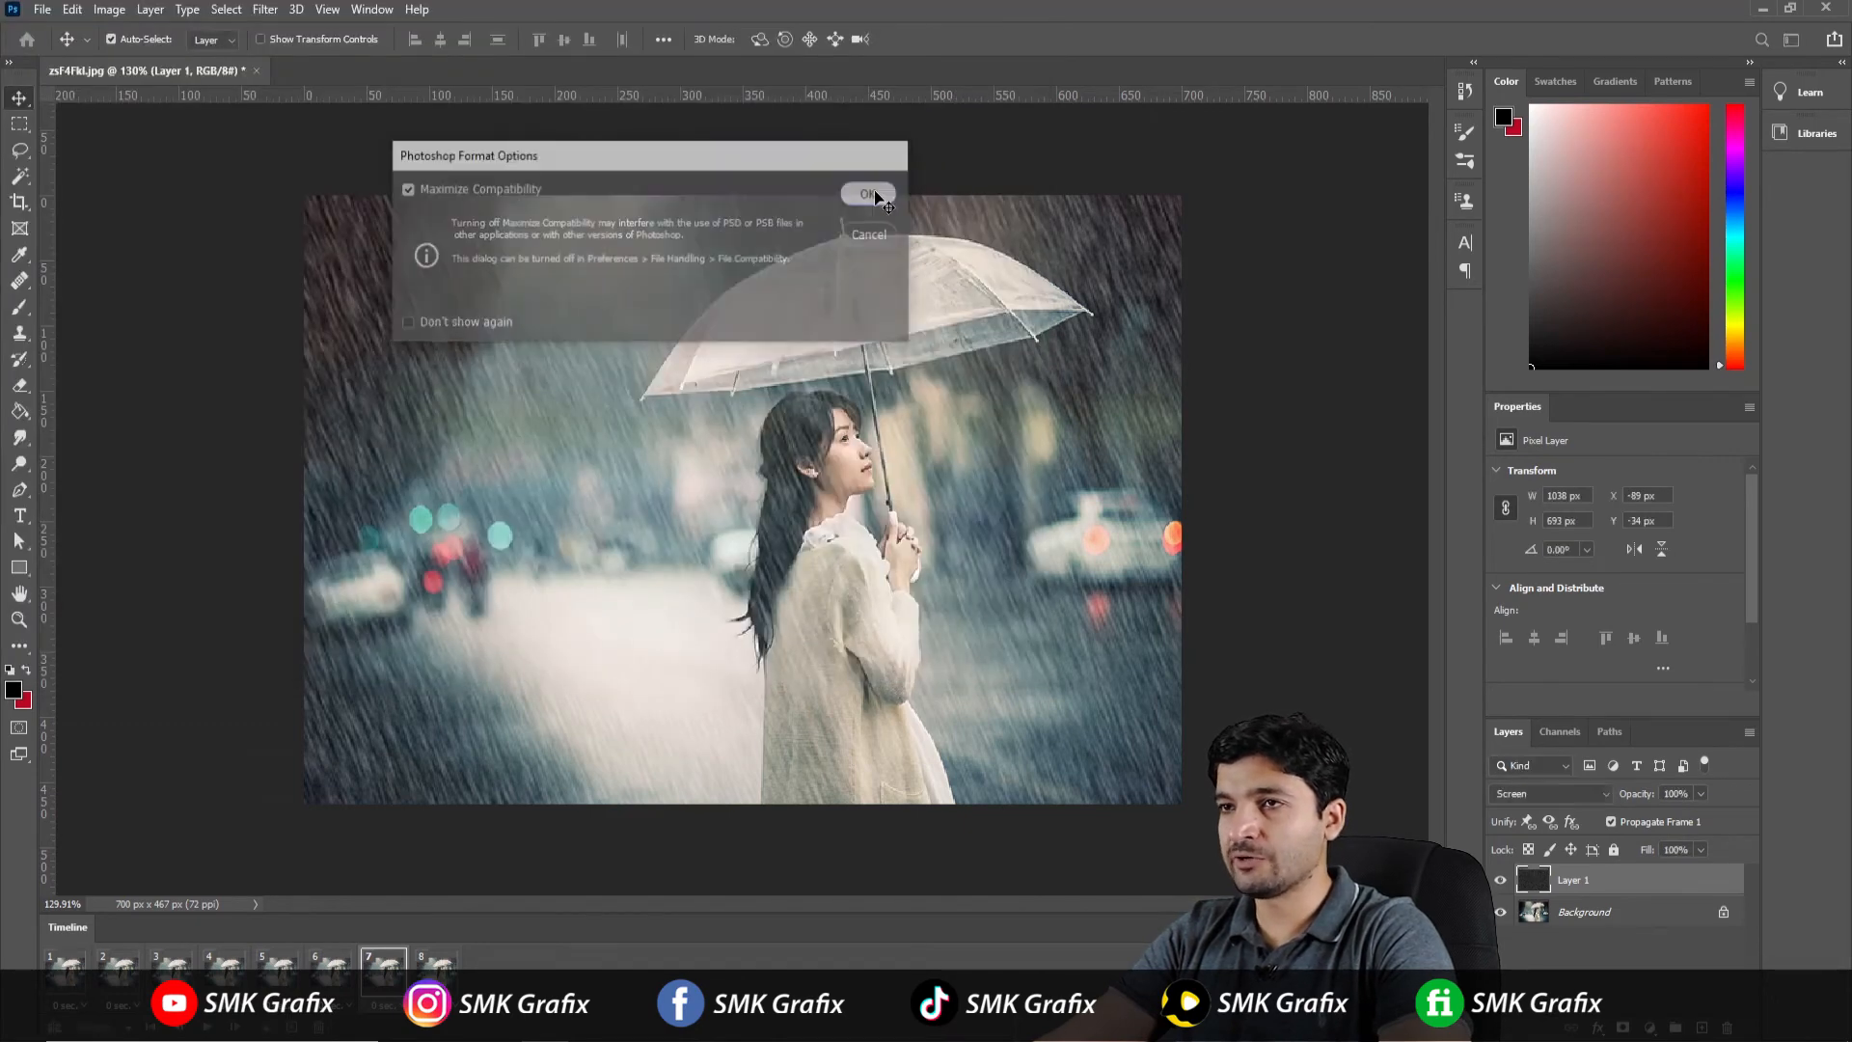
# Export the animation with Save for Web as the 256-color, forever-looping rain.gif in the Ani Gif folder, and open the exported file.
pyautogui.click(41, 11)
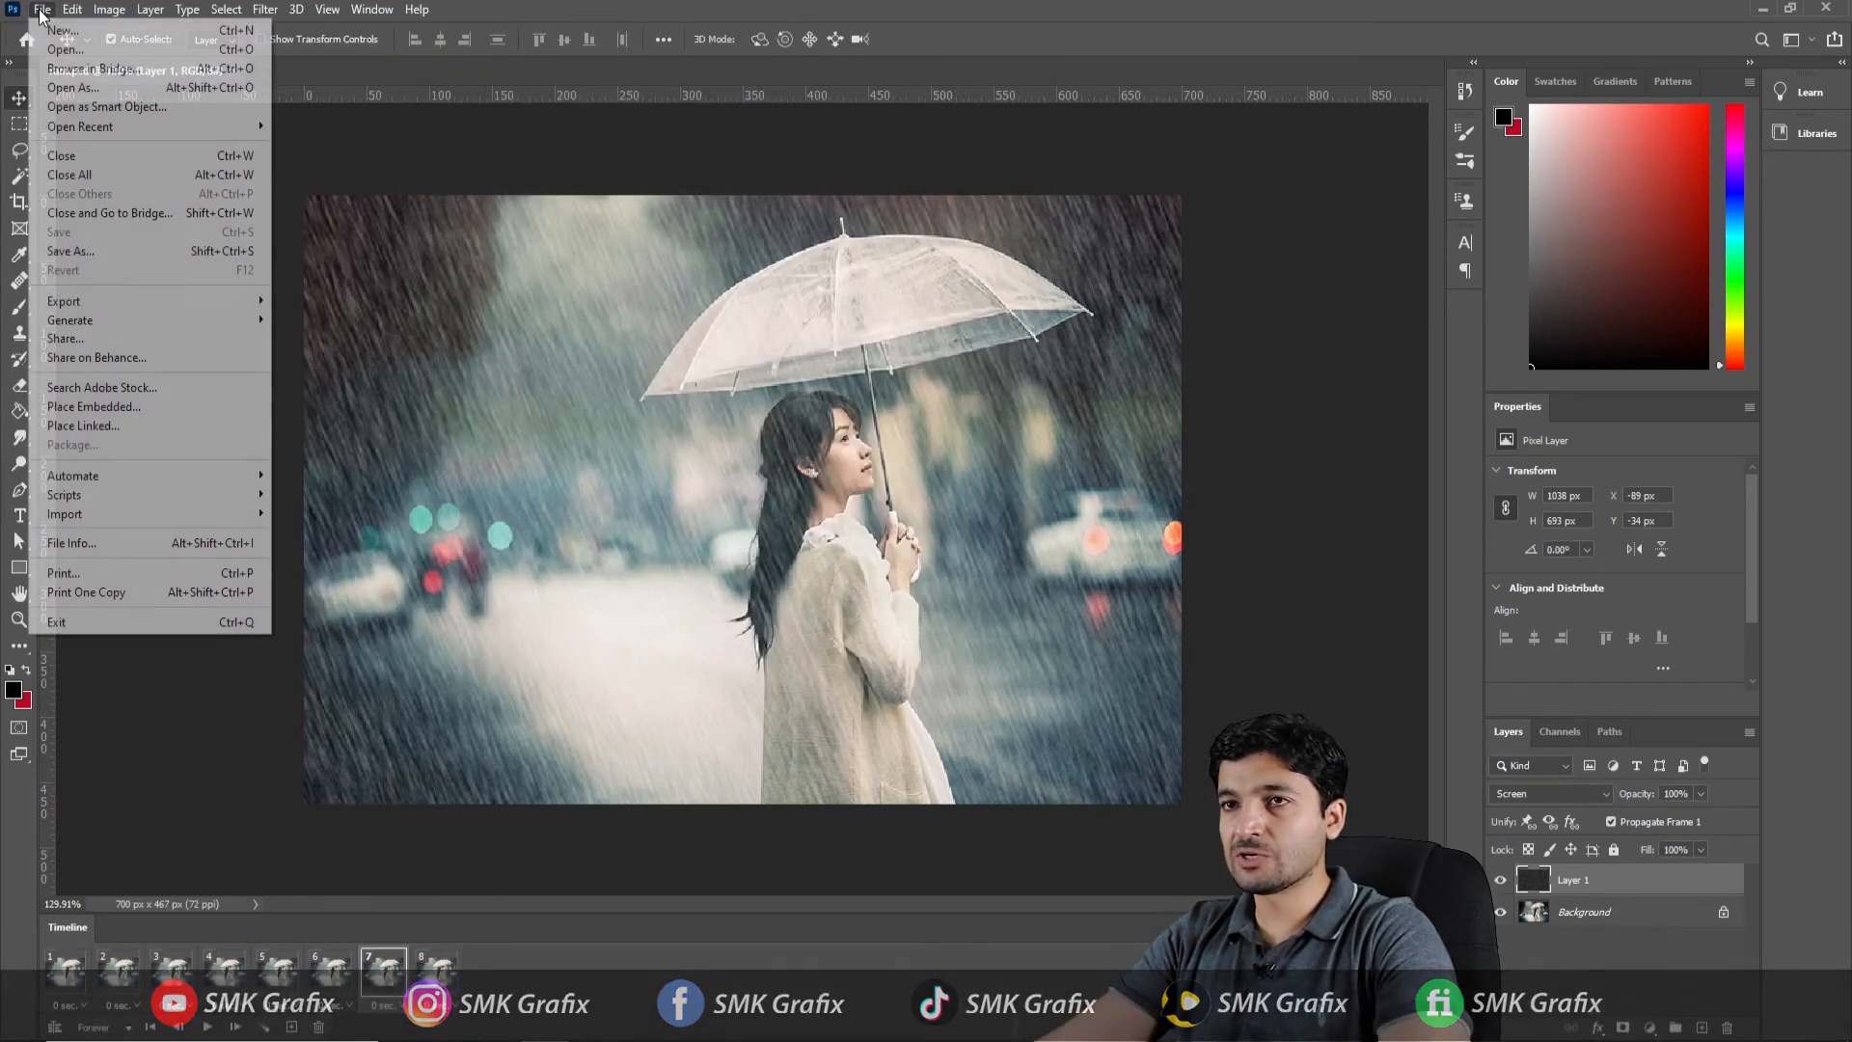
pyautogui.moveTo(205, 301)
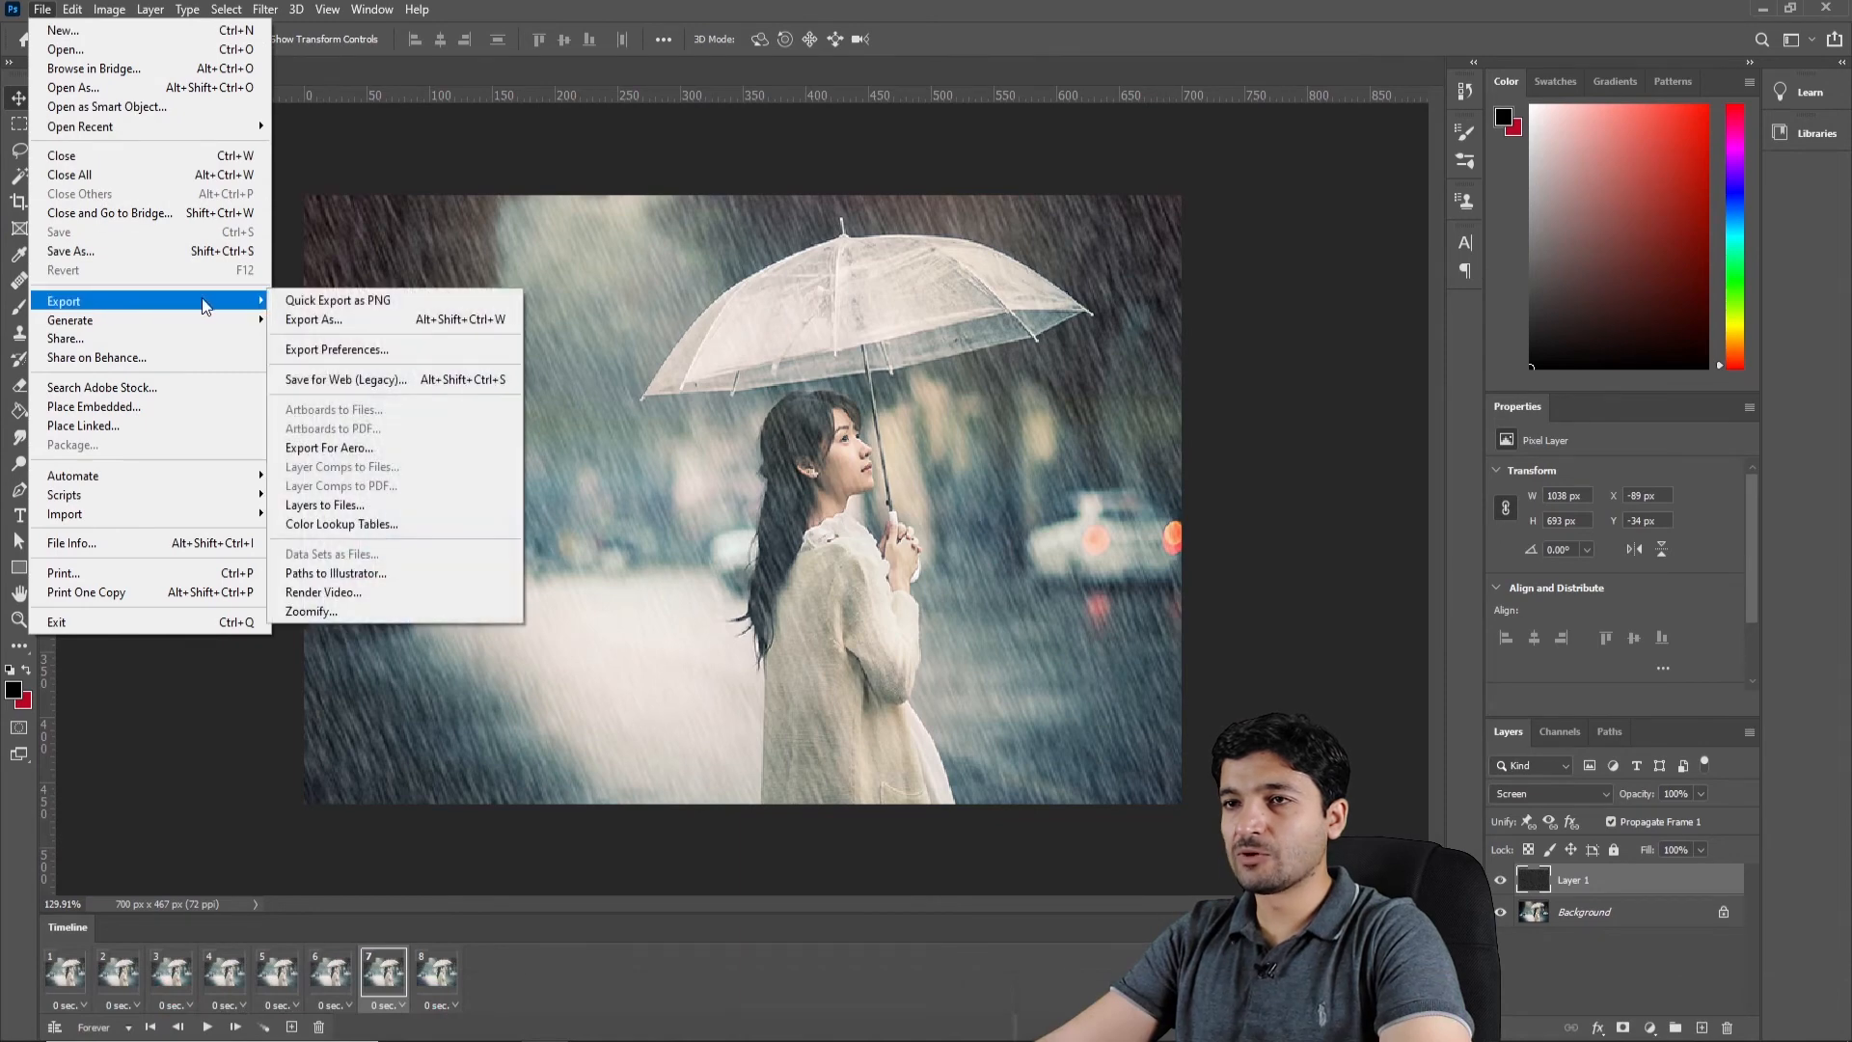
pyautogui.click(321, 381)
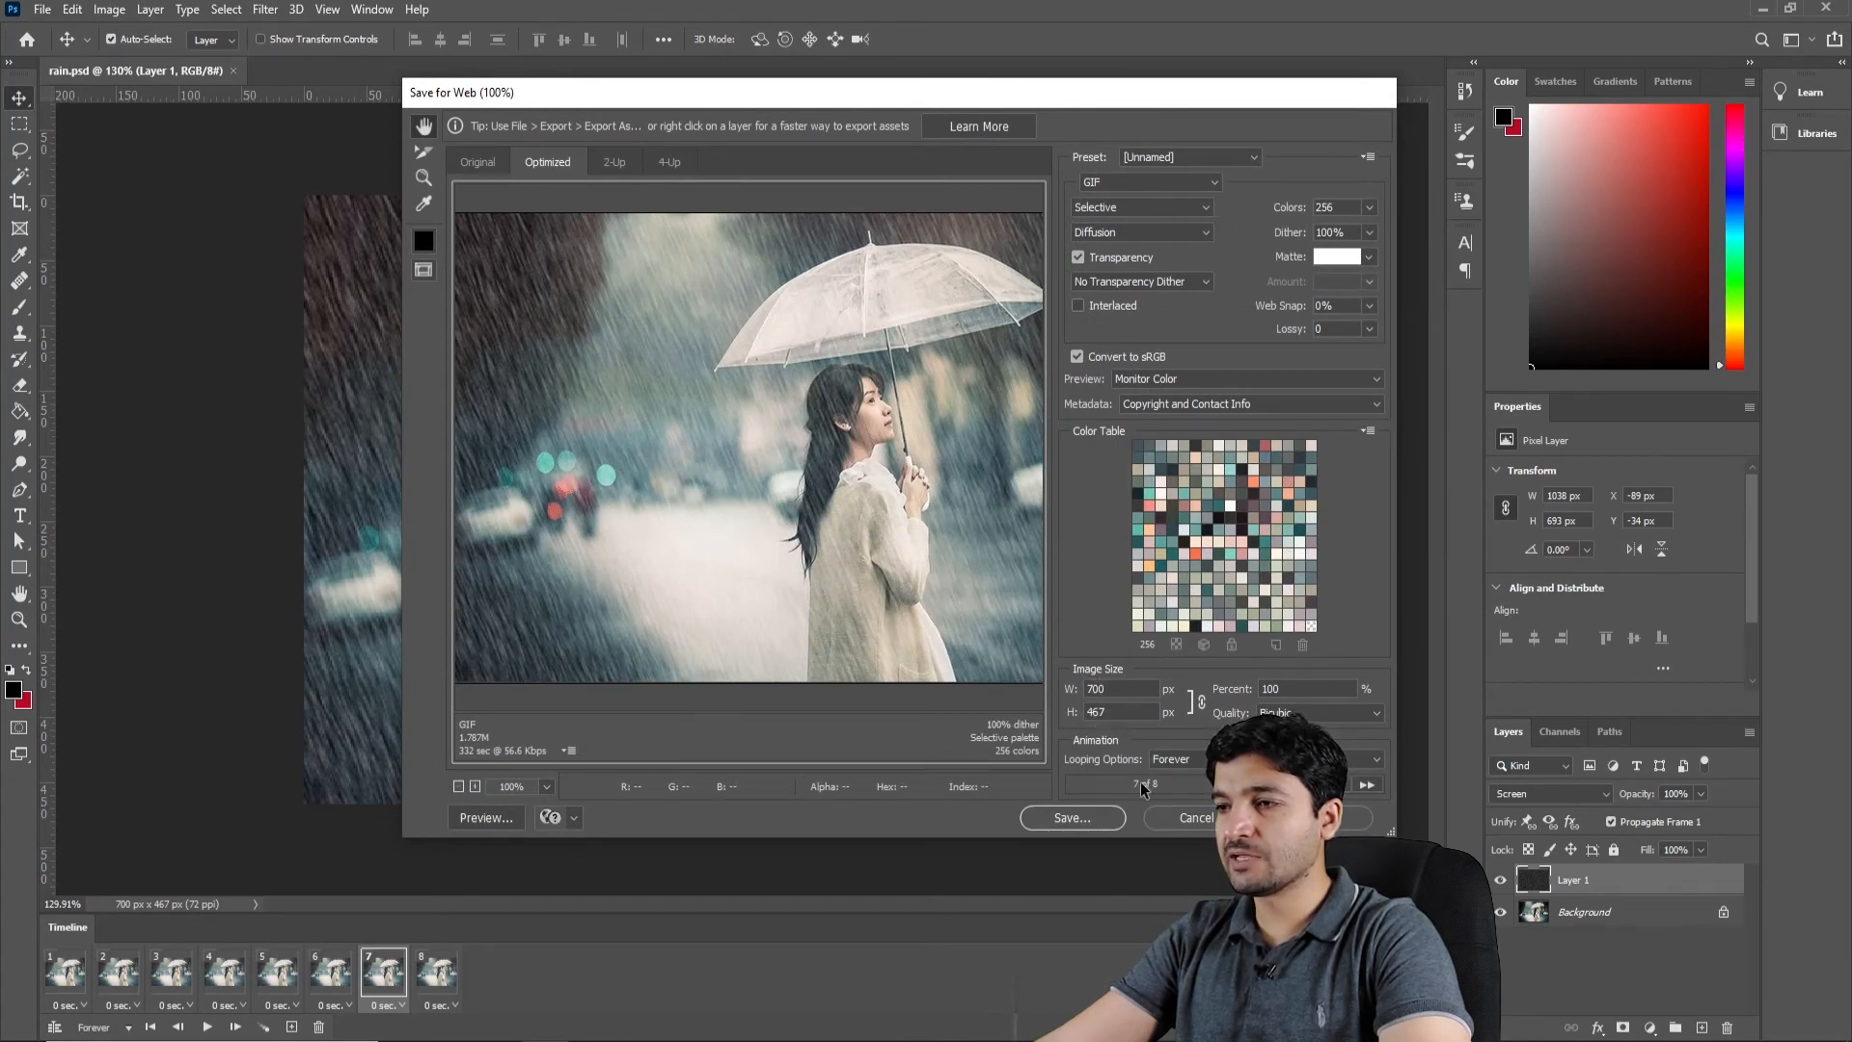
pyautogui.click(1076, 819)
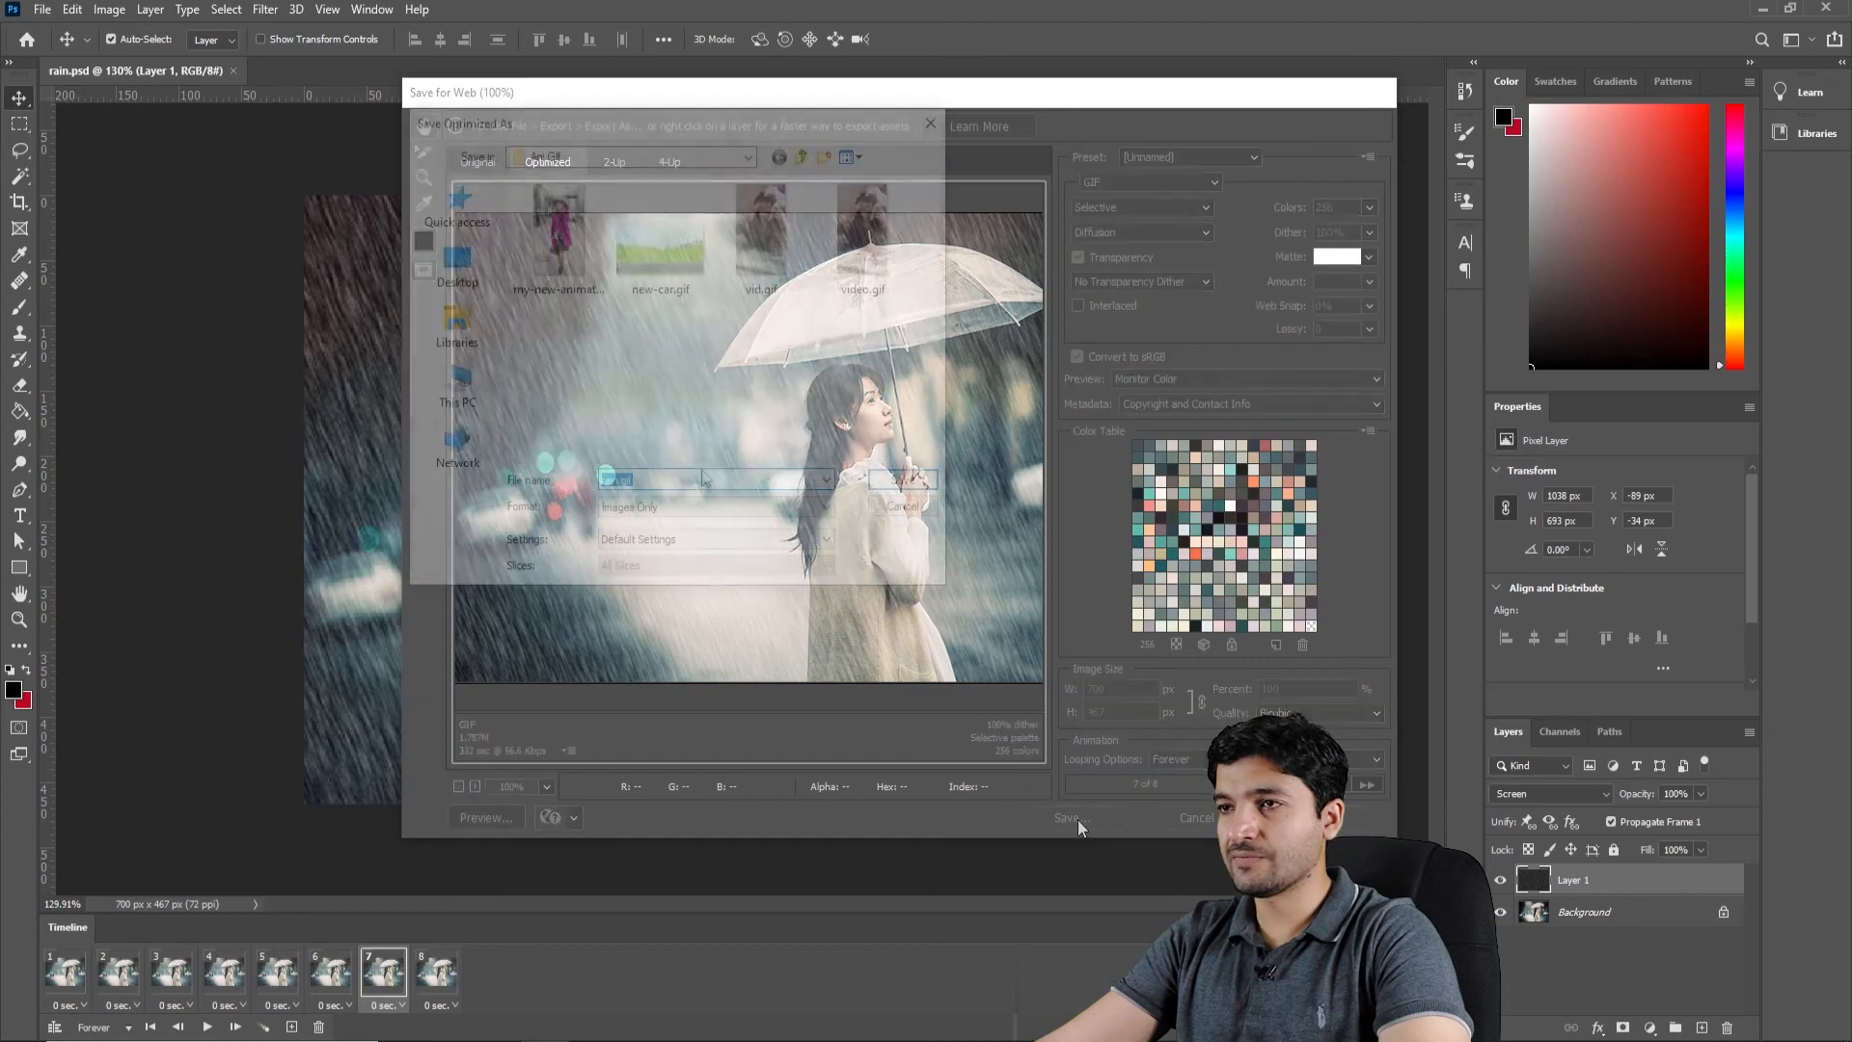
pyautogui.click(916, 485)
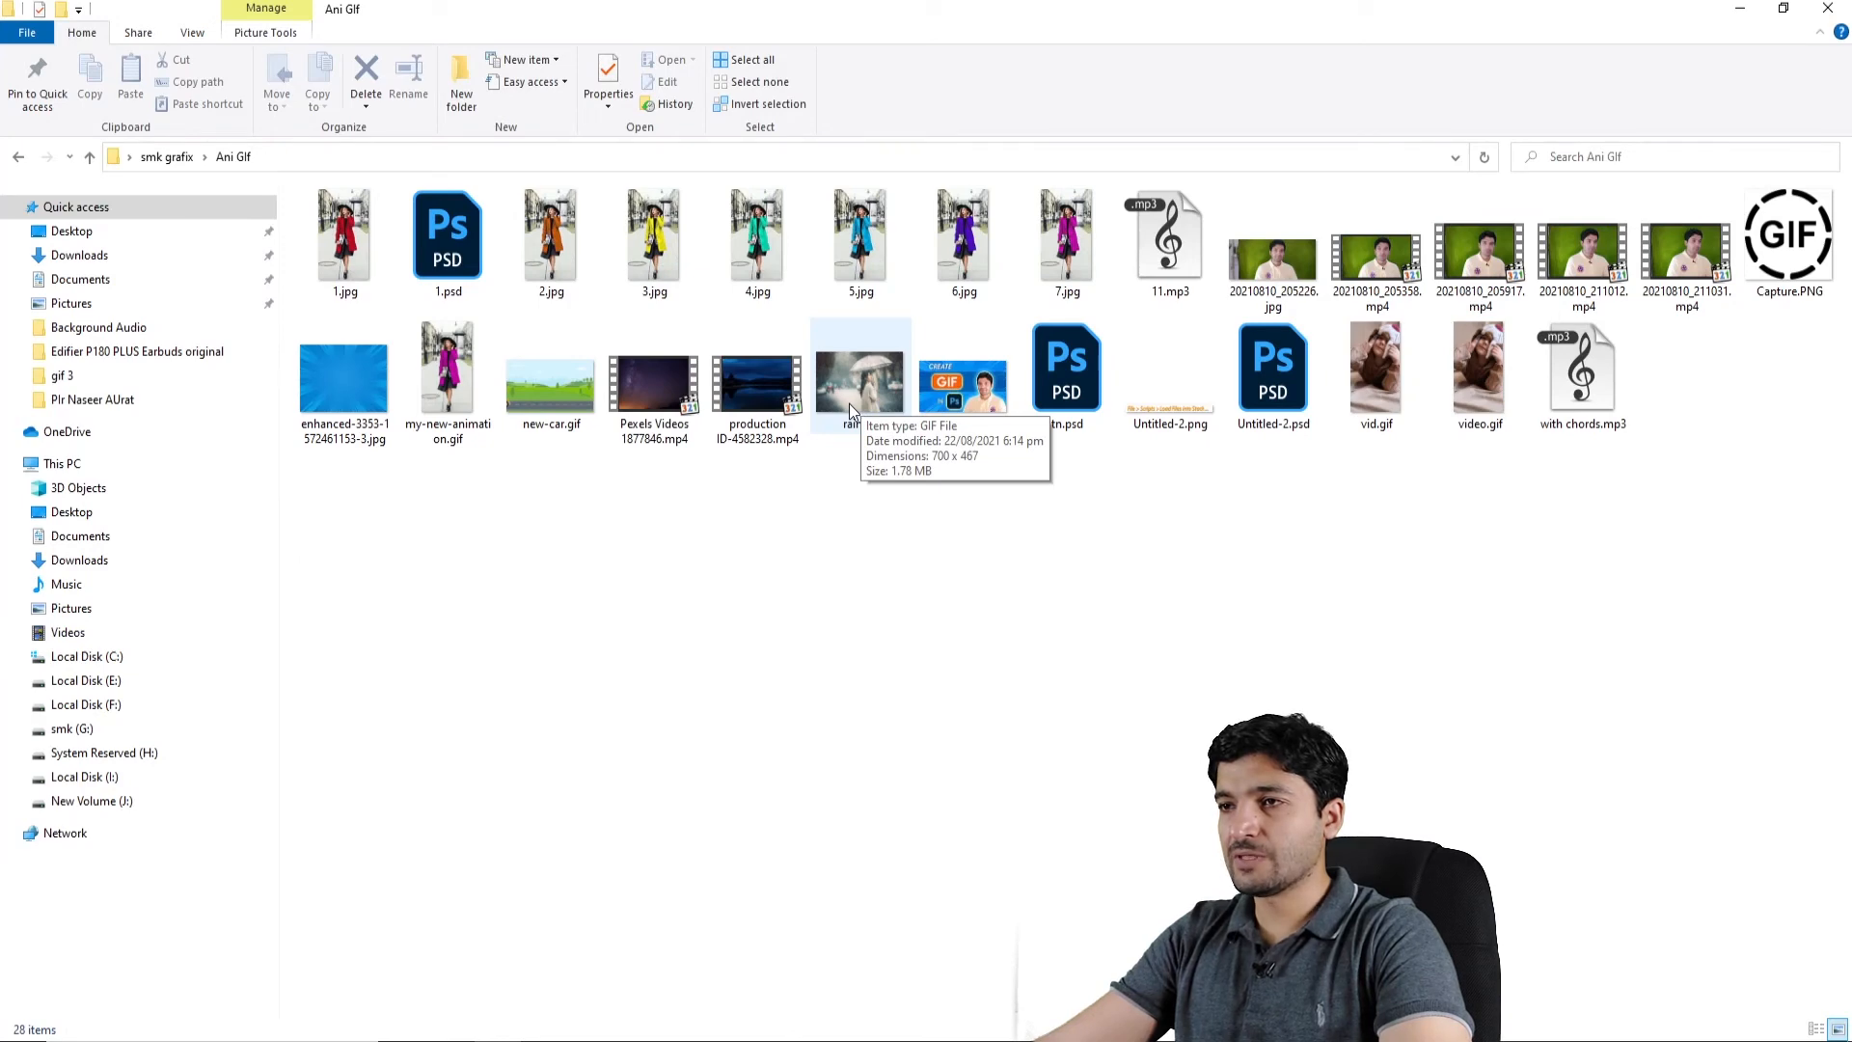
pyautogui.doubleClick(849, 404)
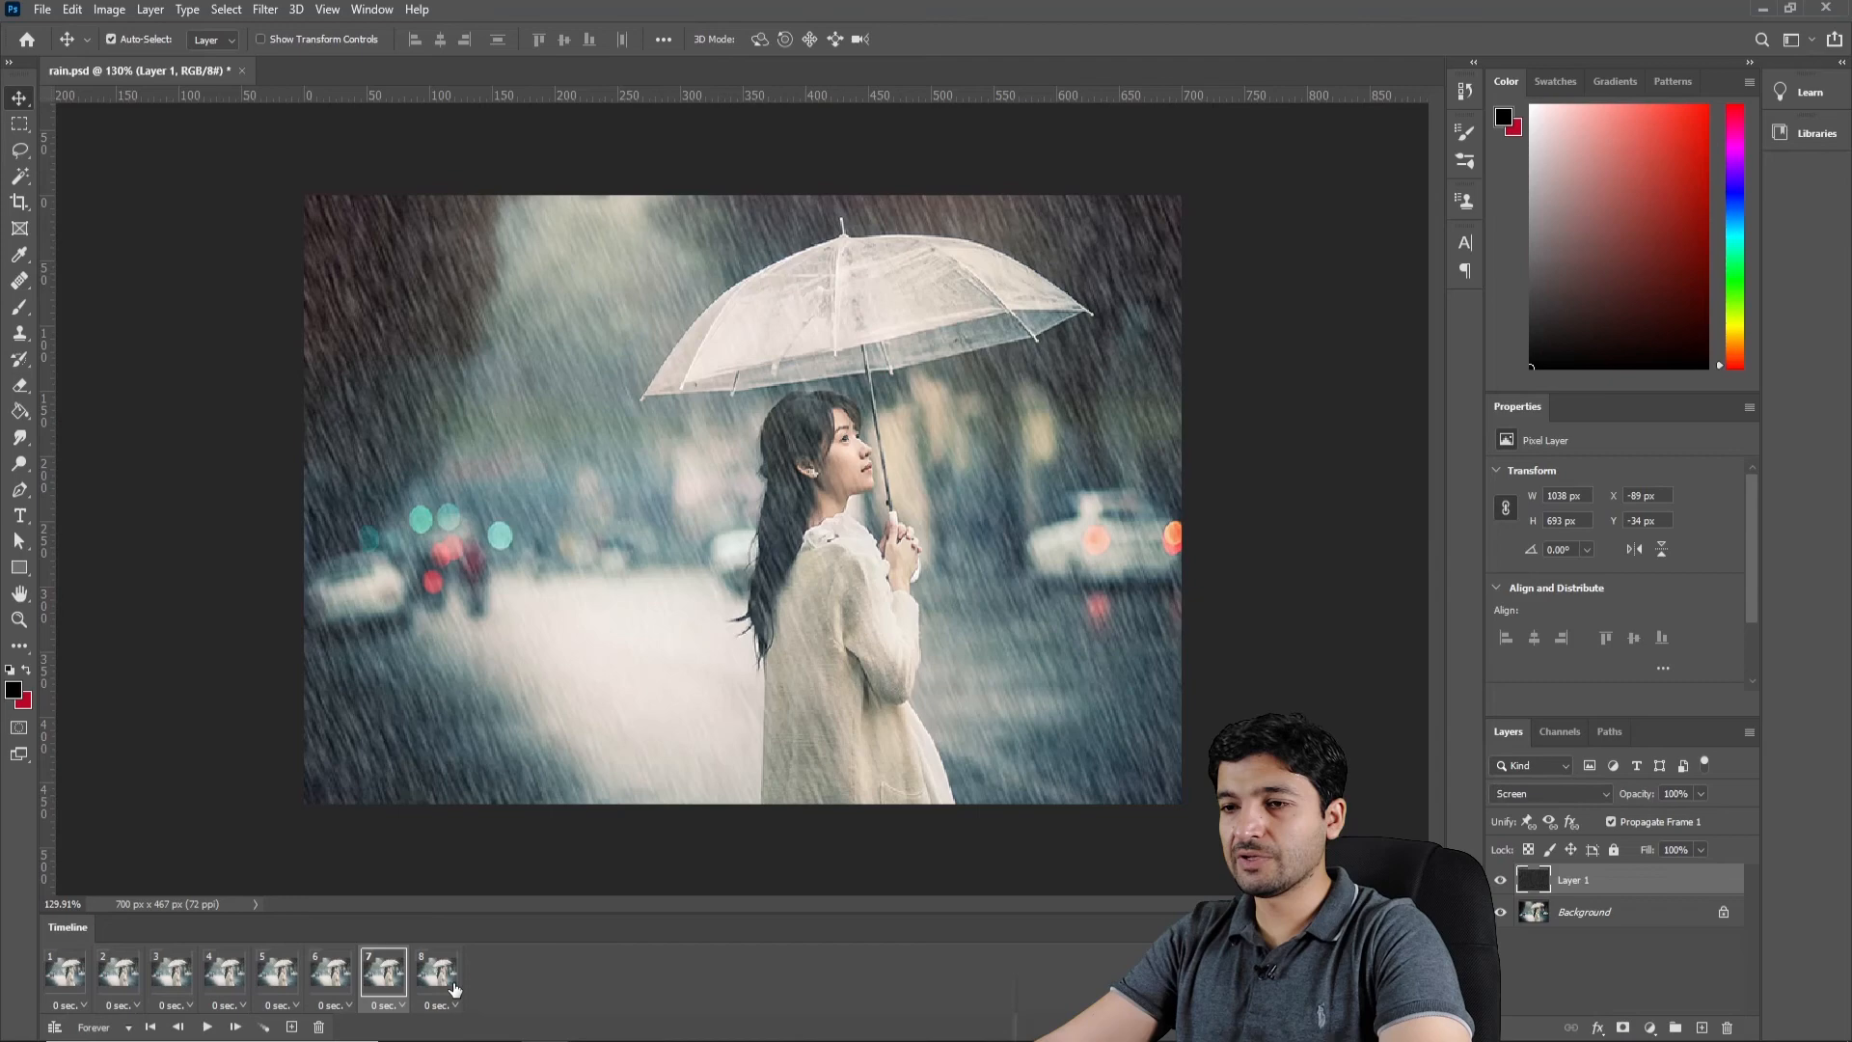
# Set the delay of all eight frames to 0.2 seconds and preview the animation at the new speed.
pyautogui.click(452, 982)
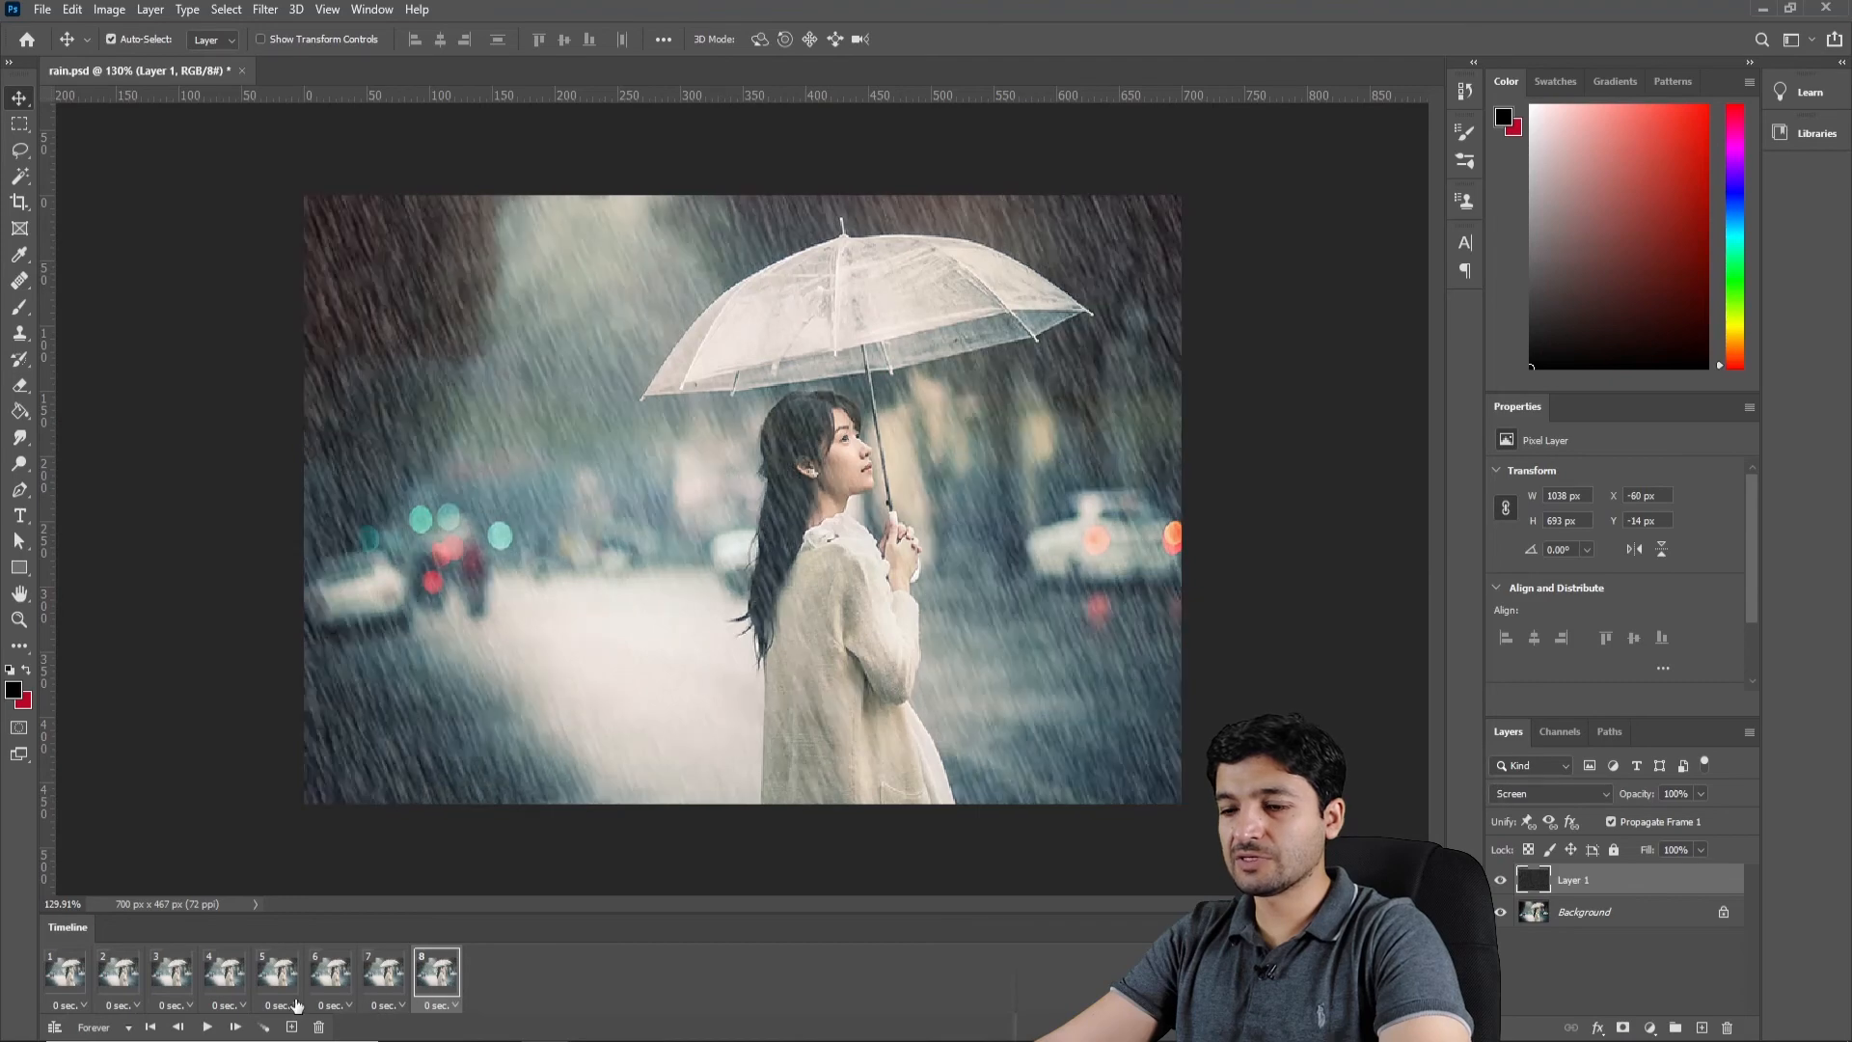
pyautogui.keyDown('shift'); pyautogui.click(61, 991); pyautogui.keyUp('shift')
pyautogui.click(82, 1005)
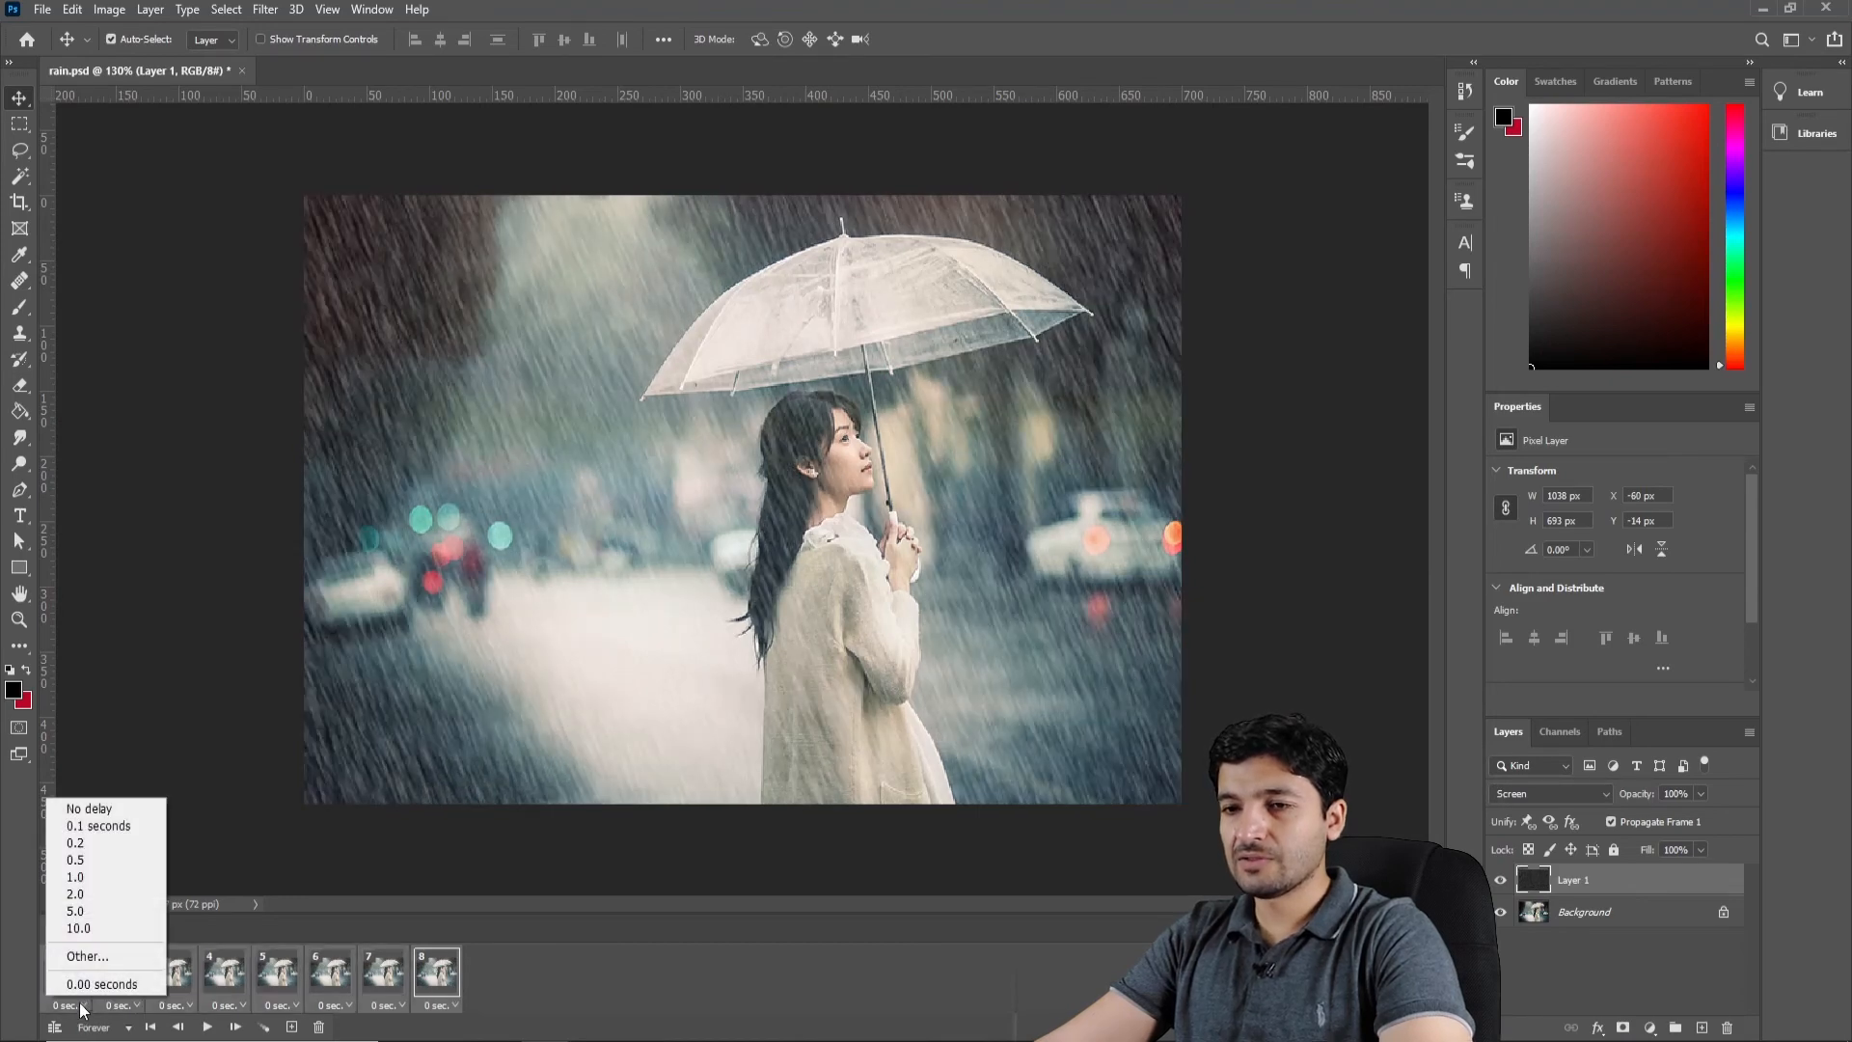
pyautogui.click(90, 847)
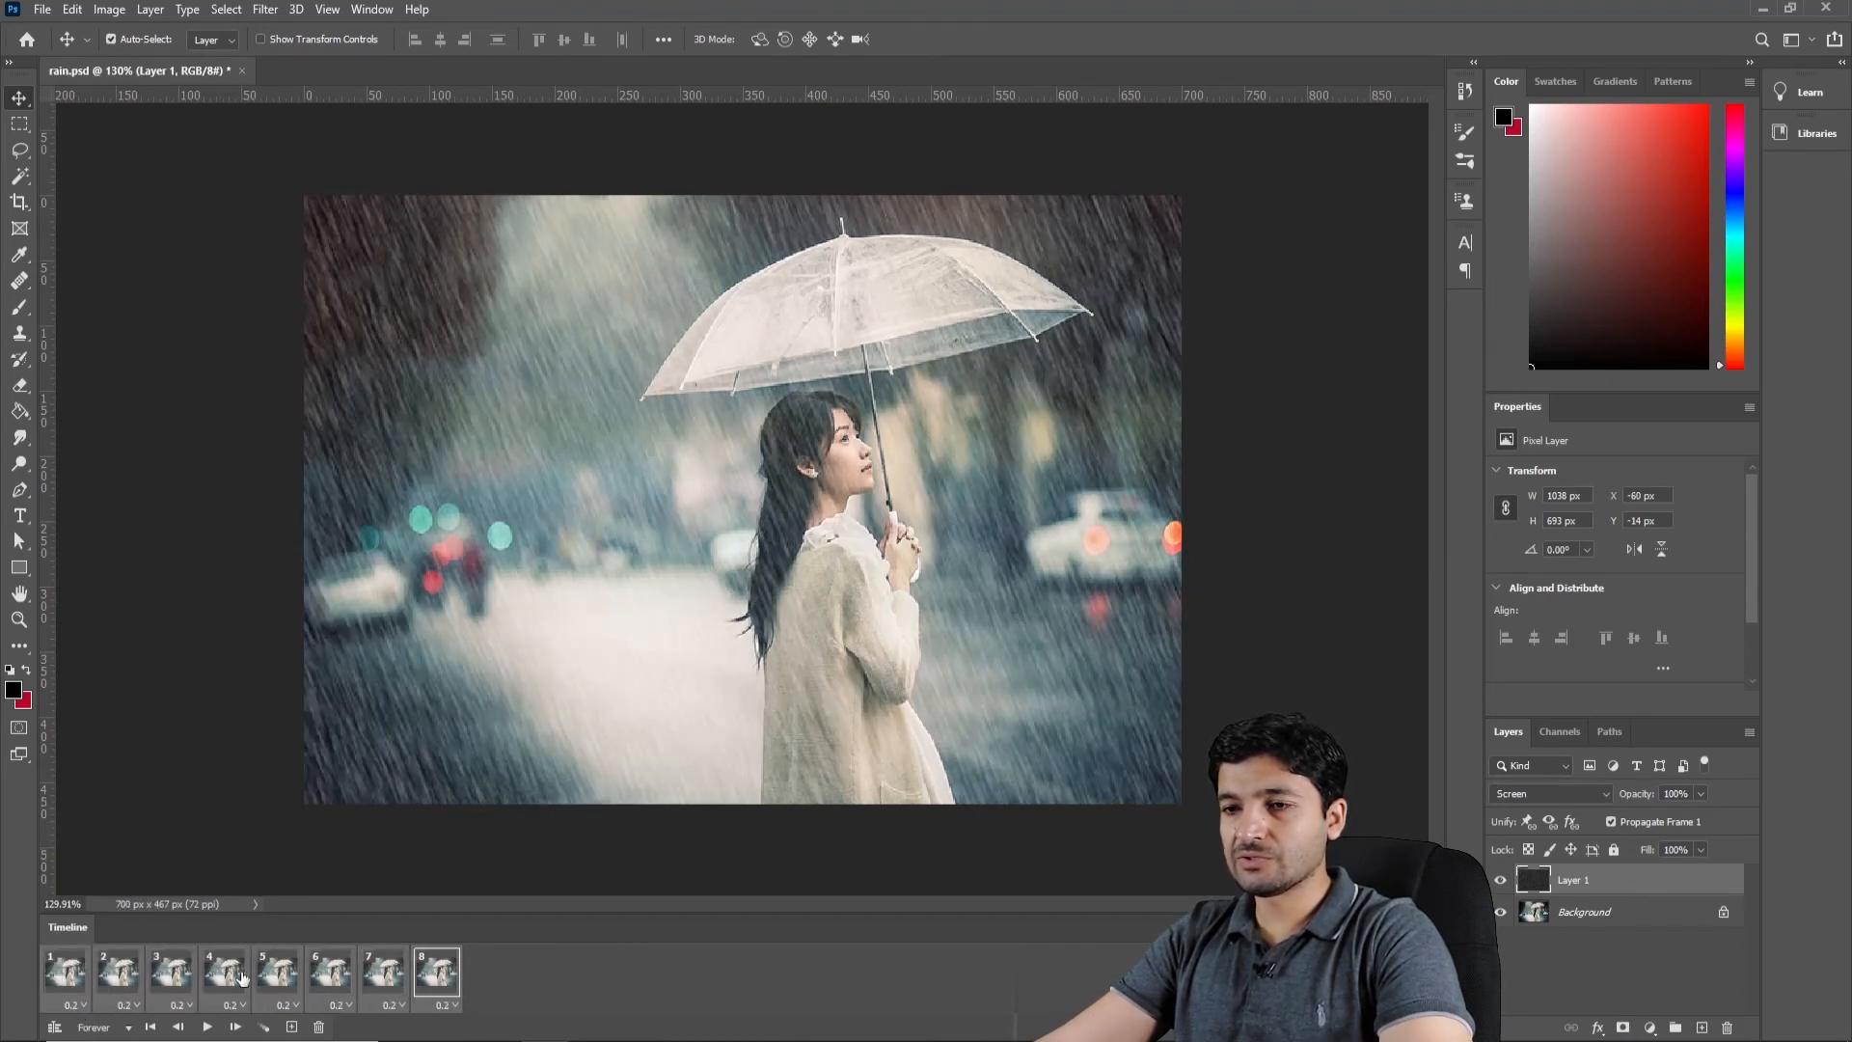
pyautogui.click(208, 1028)
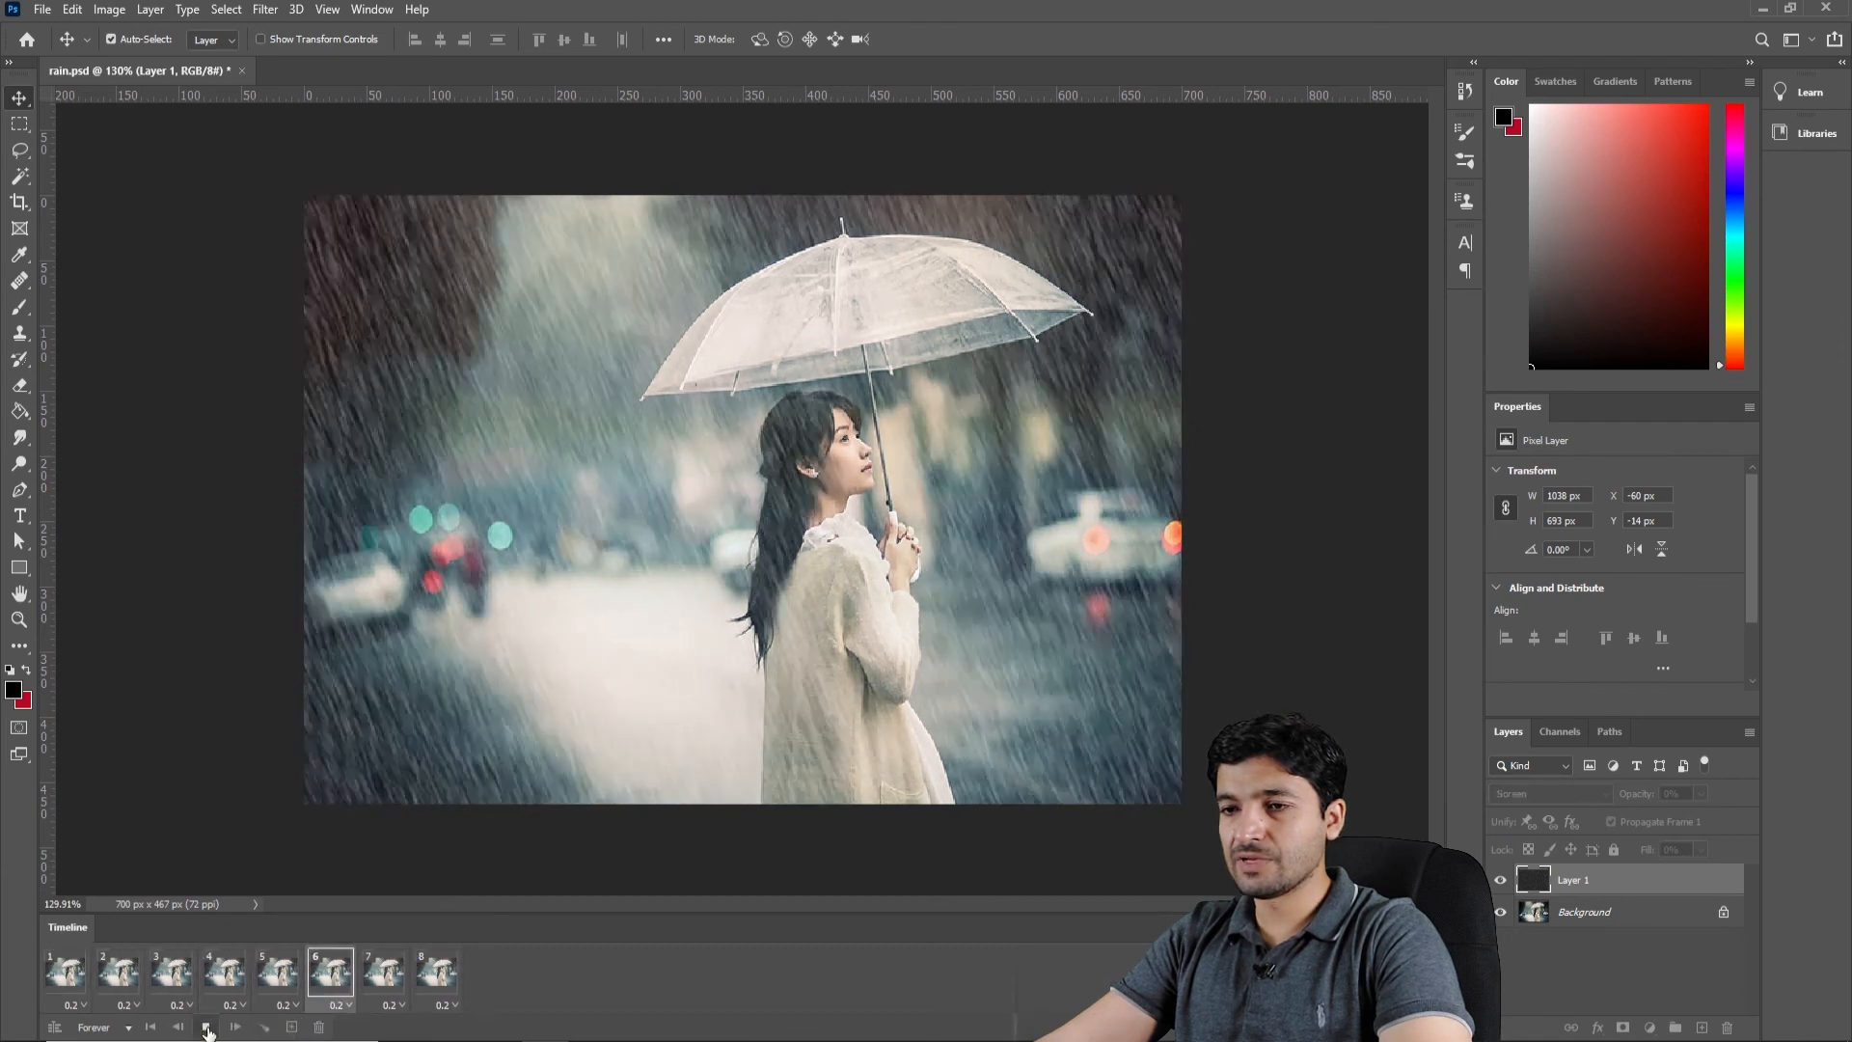
pyautogui.click(207, 1028)
# Export the retimed animation with Save for Web as a 256-color GIF into the Ani Gif folder.
pyautogui.click(44, 9)
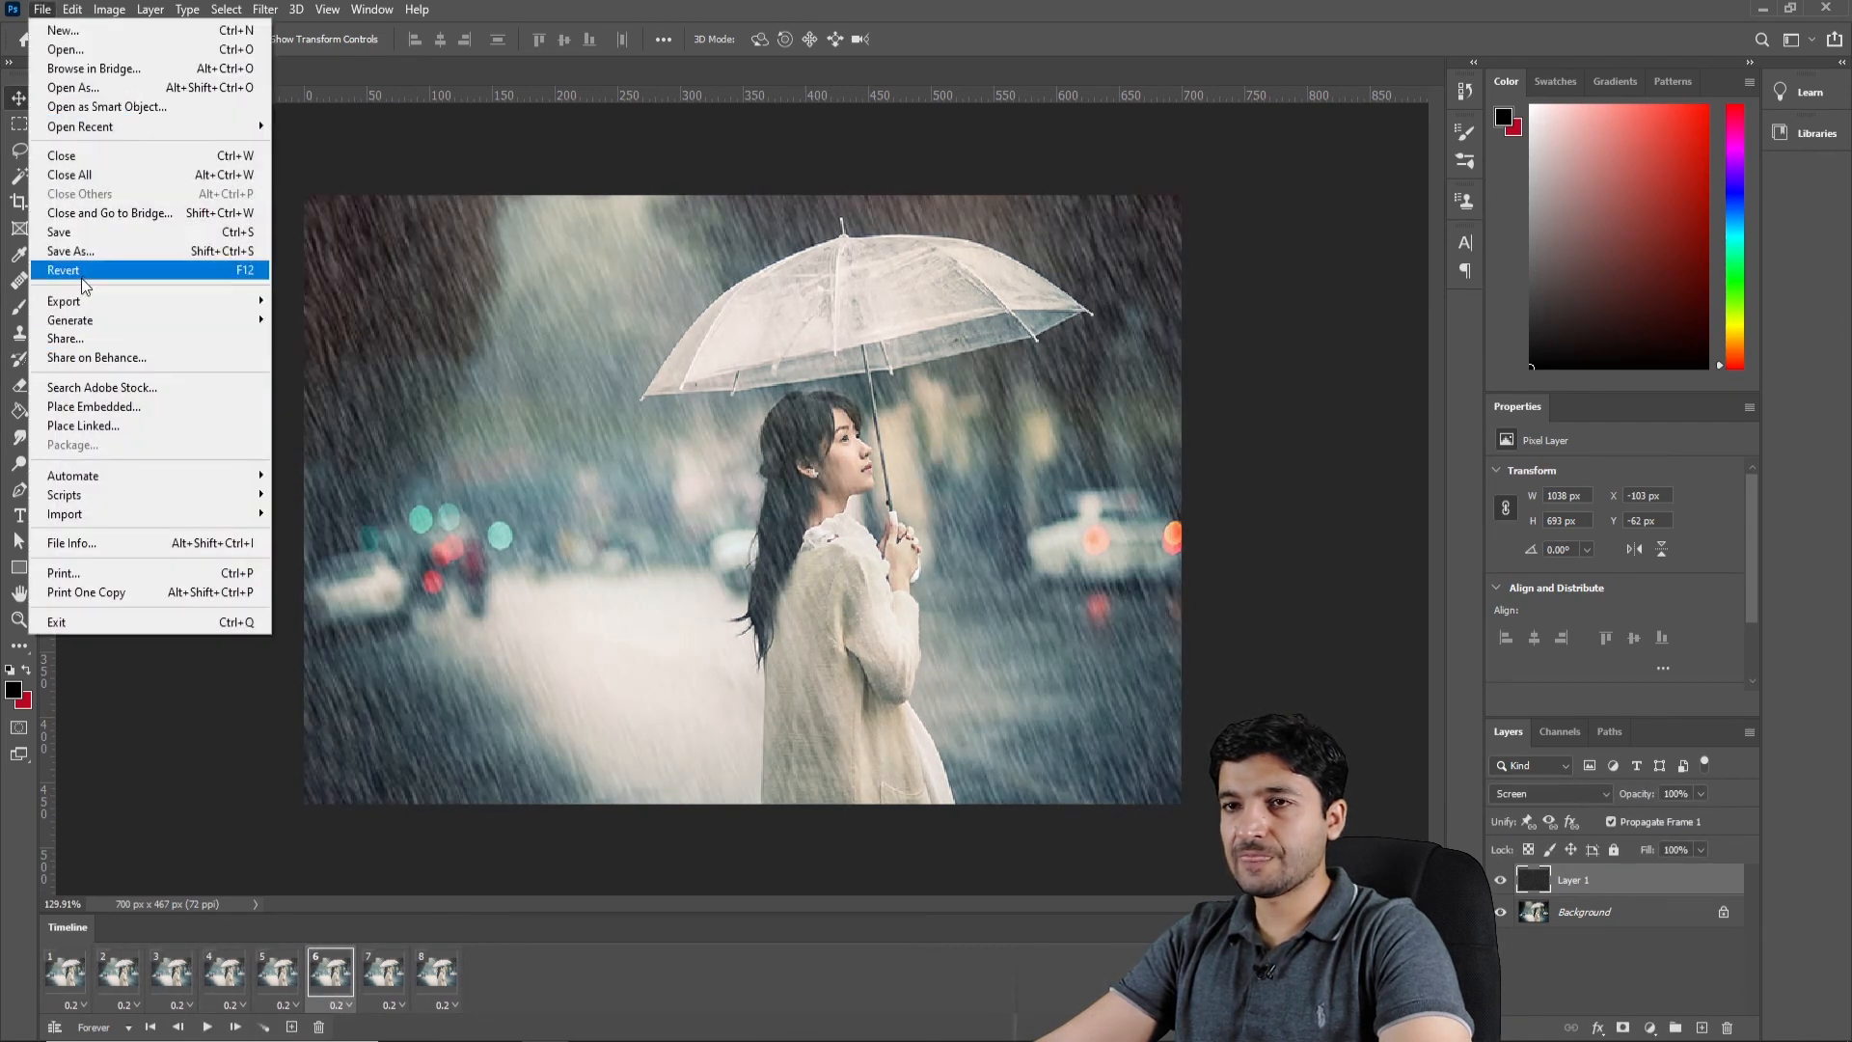
pyautogui.moveTo(145, 301)
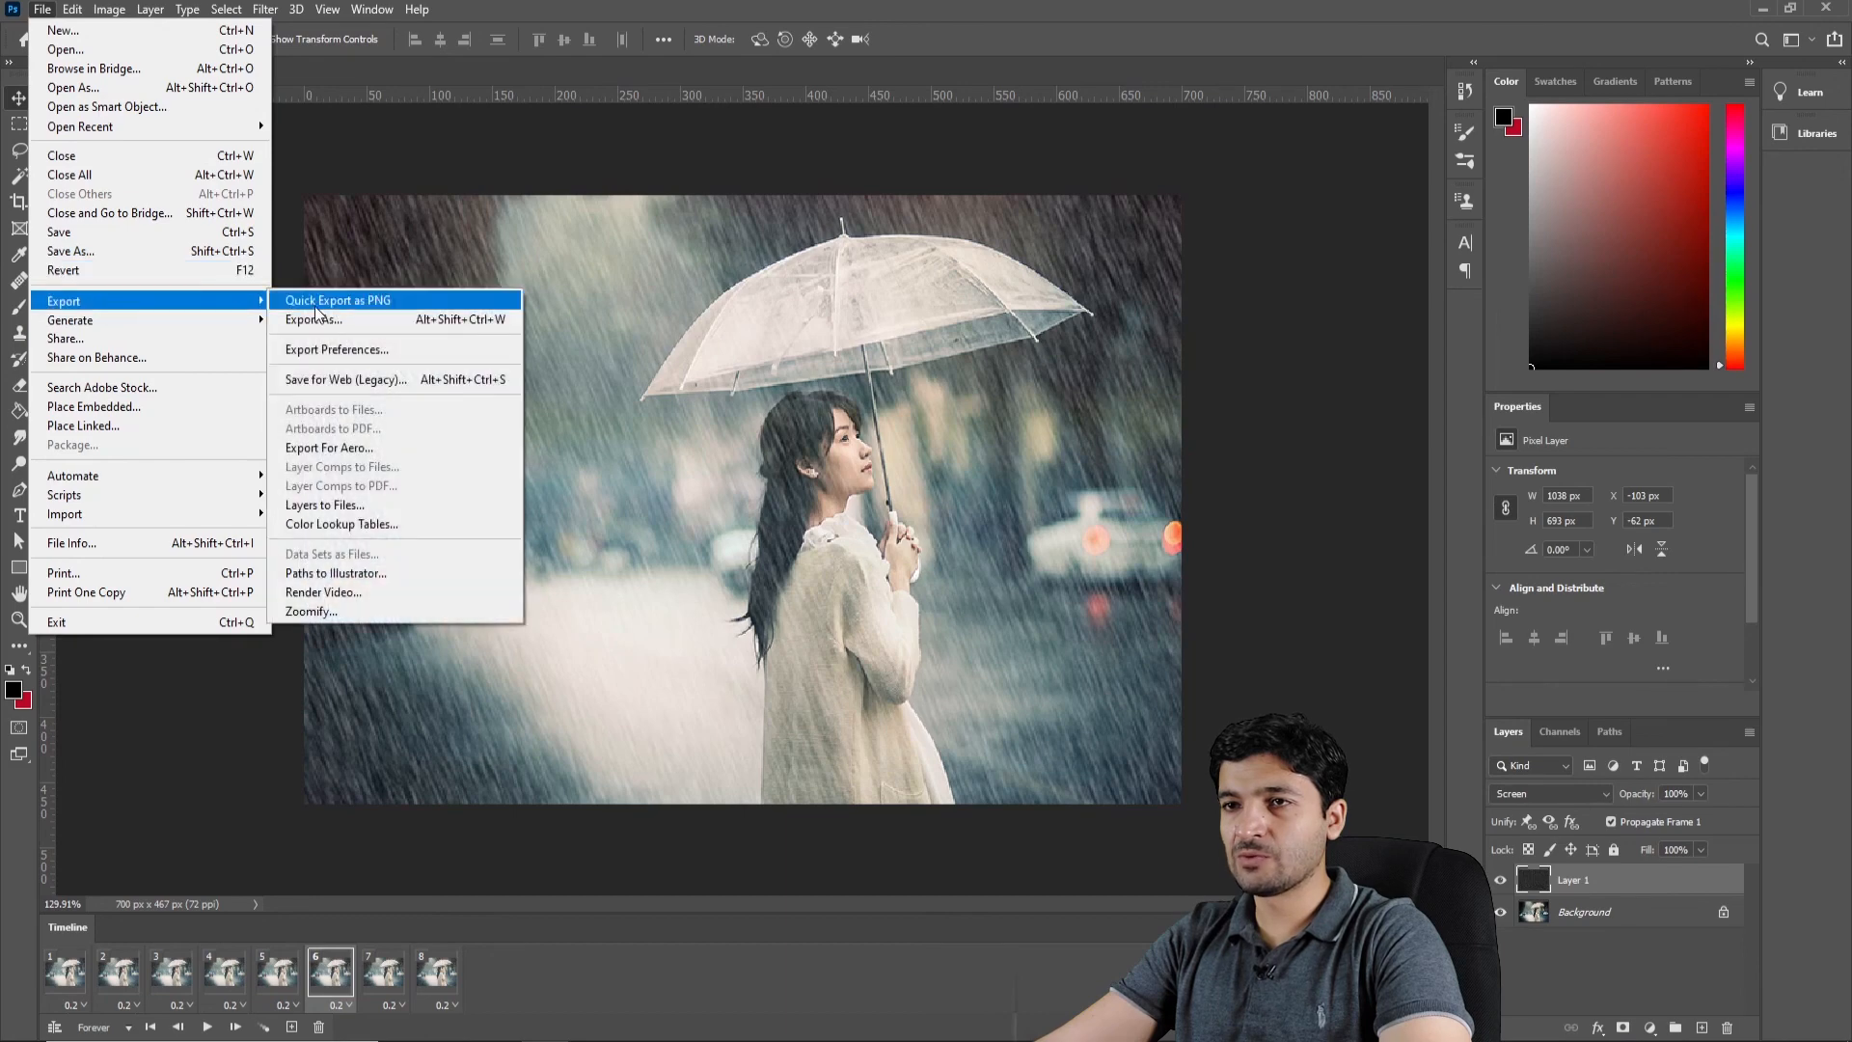
pyautogui.click(321, 377)
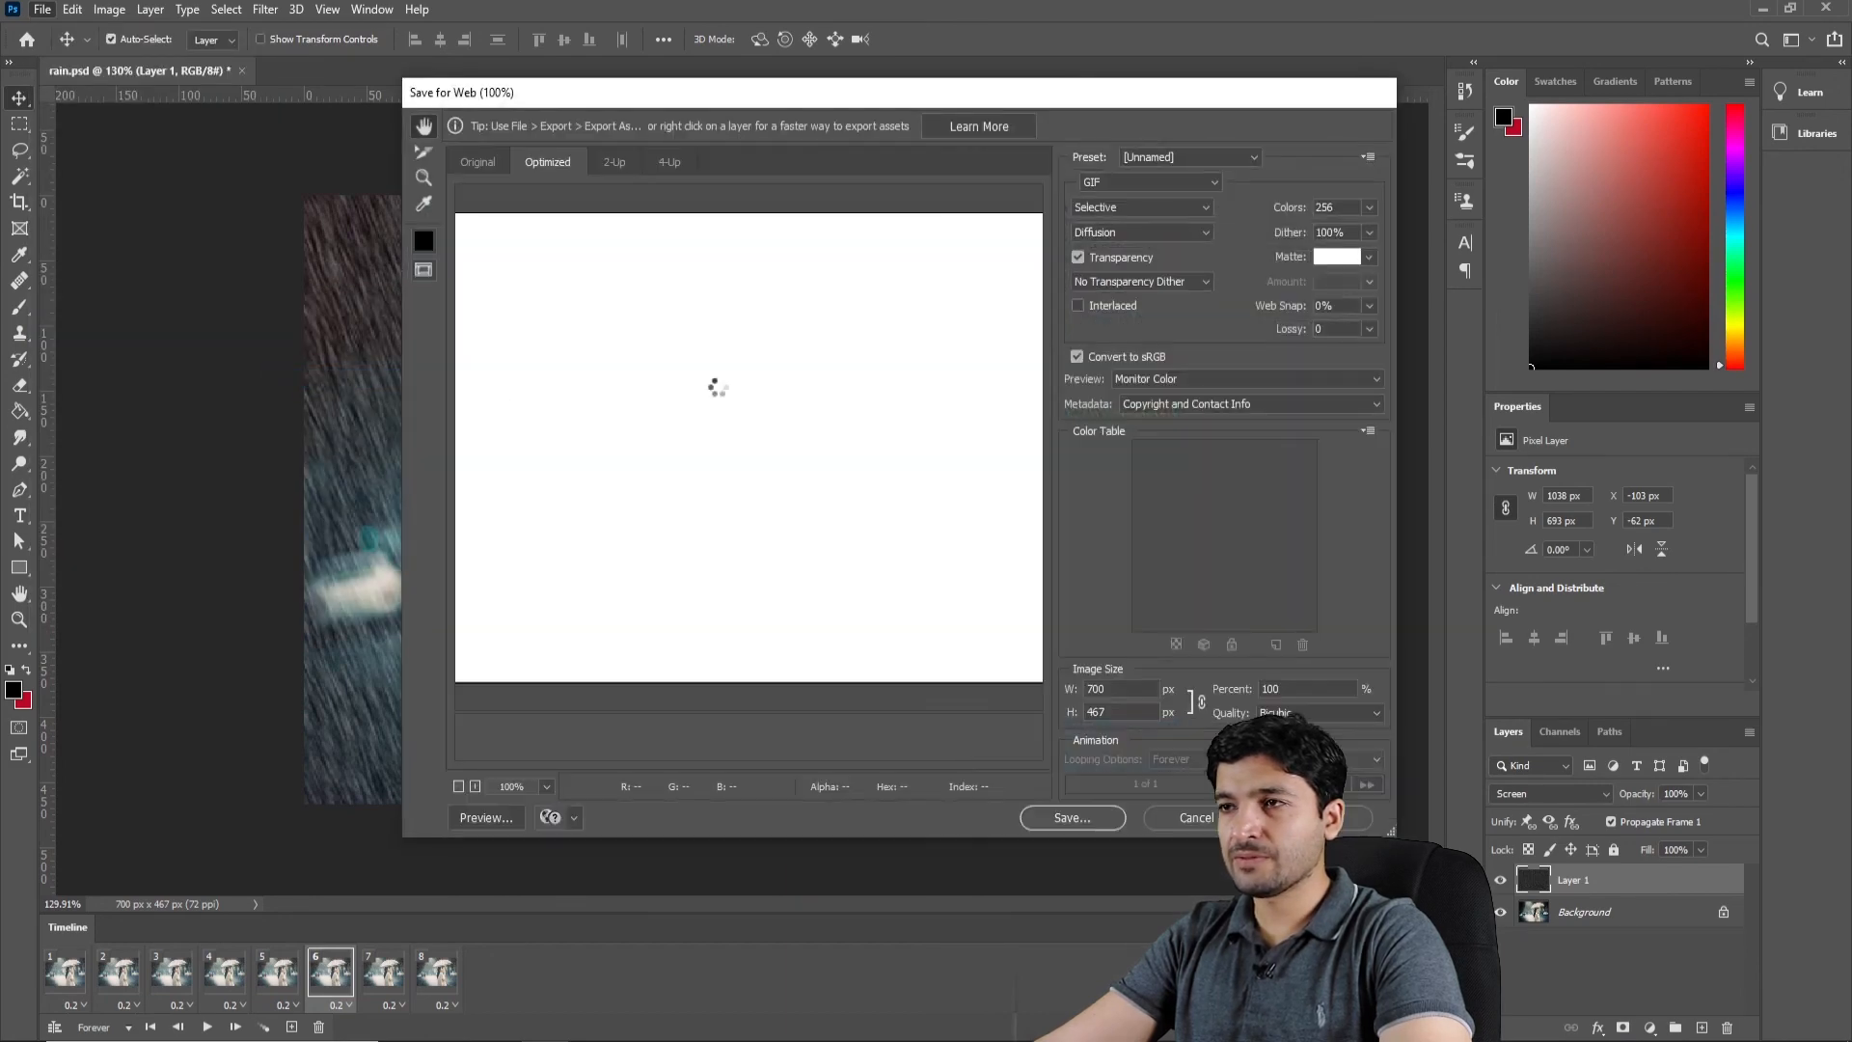
pyautogui.click(1071, 818)
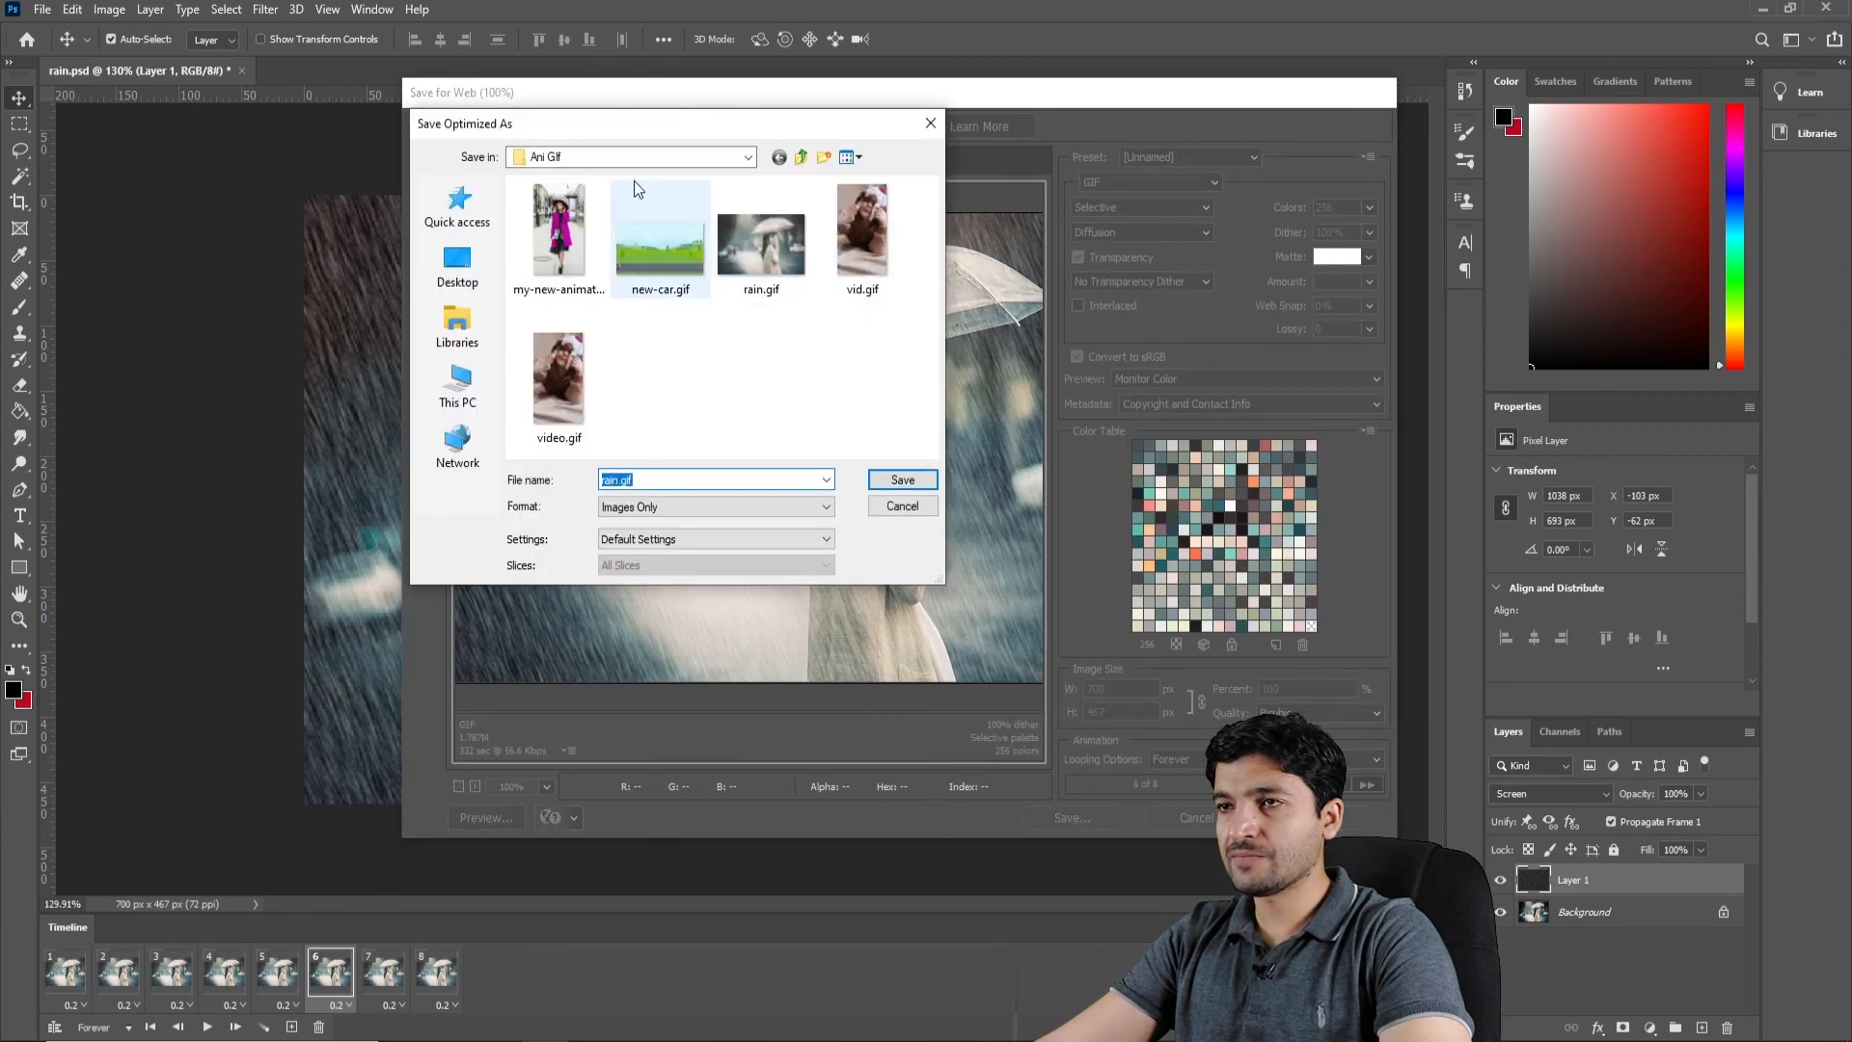